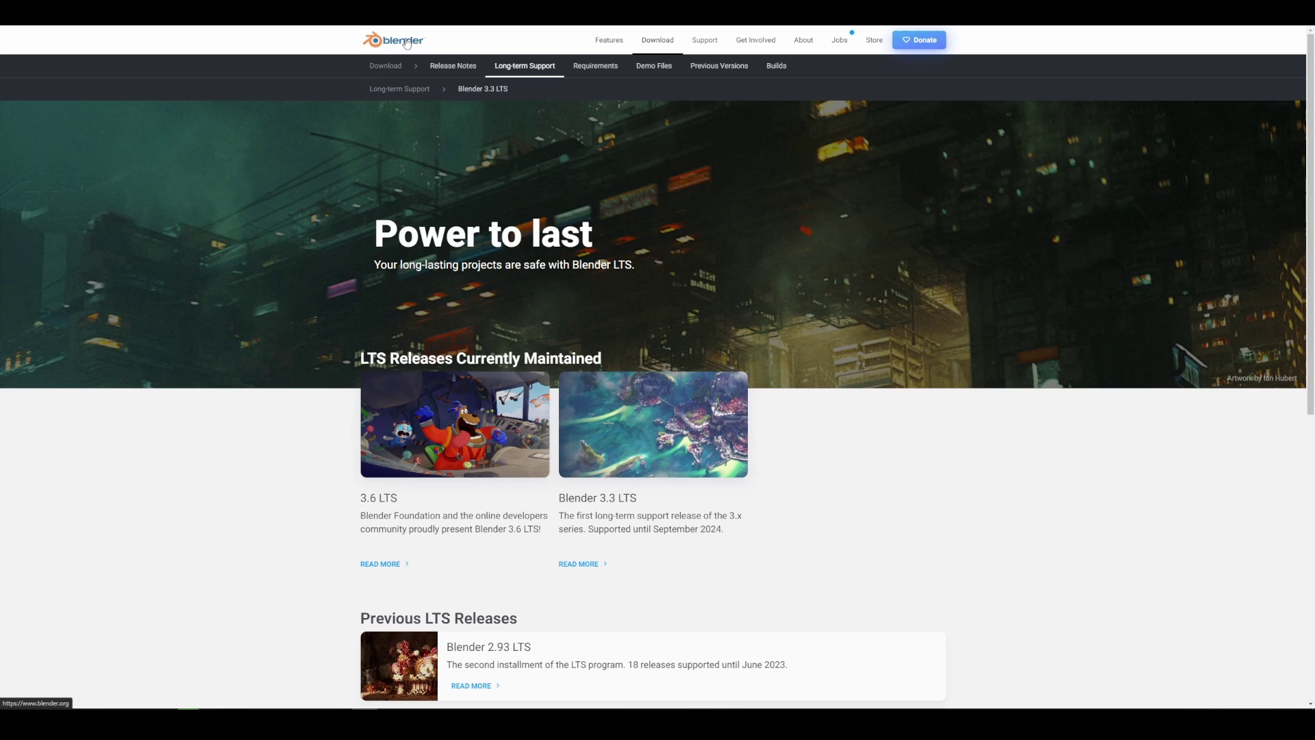
# Step: Go to the blender.org homepage, browse the release notes, and scroll back up to the Blender 3.6 LTS banner
pyautogui.click(393, 39)
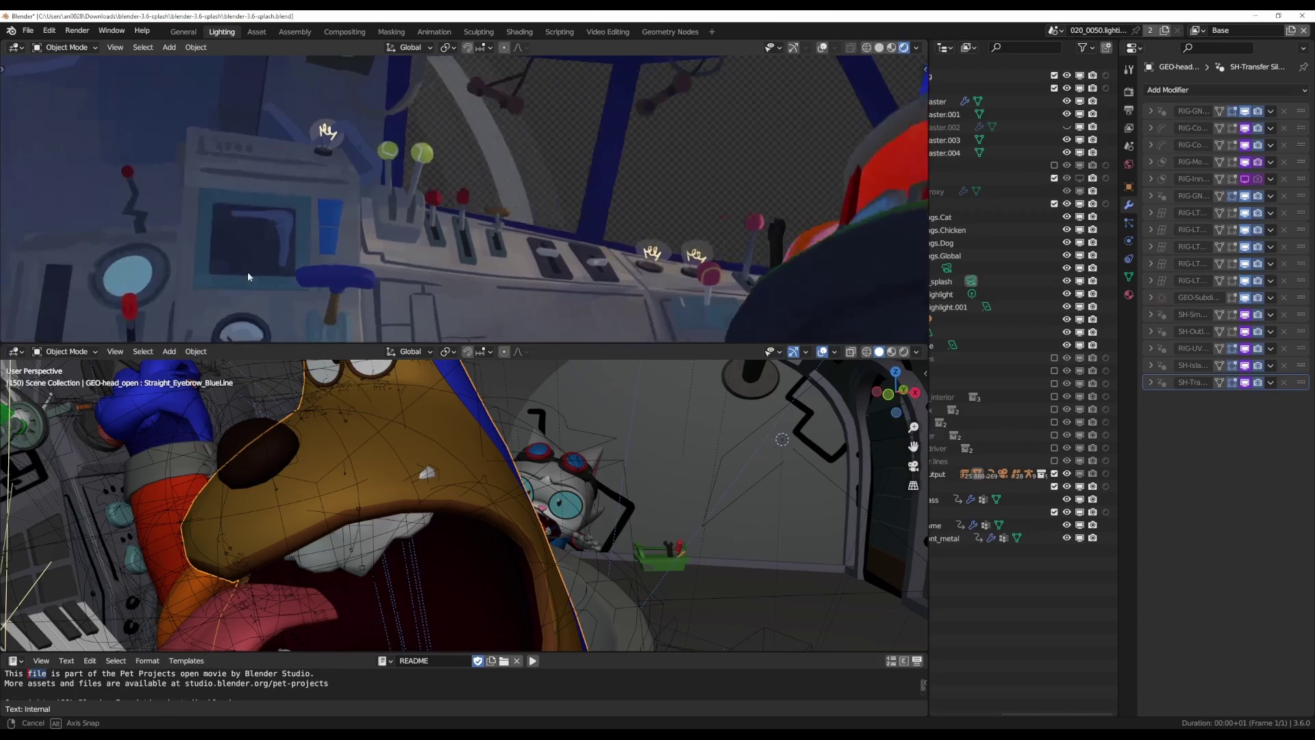
pyautogui.moveTo(248, 272); pyautogui.dragTo(119, 261, button='middle')
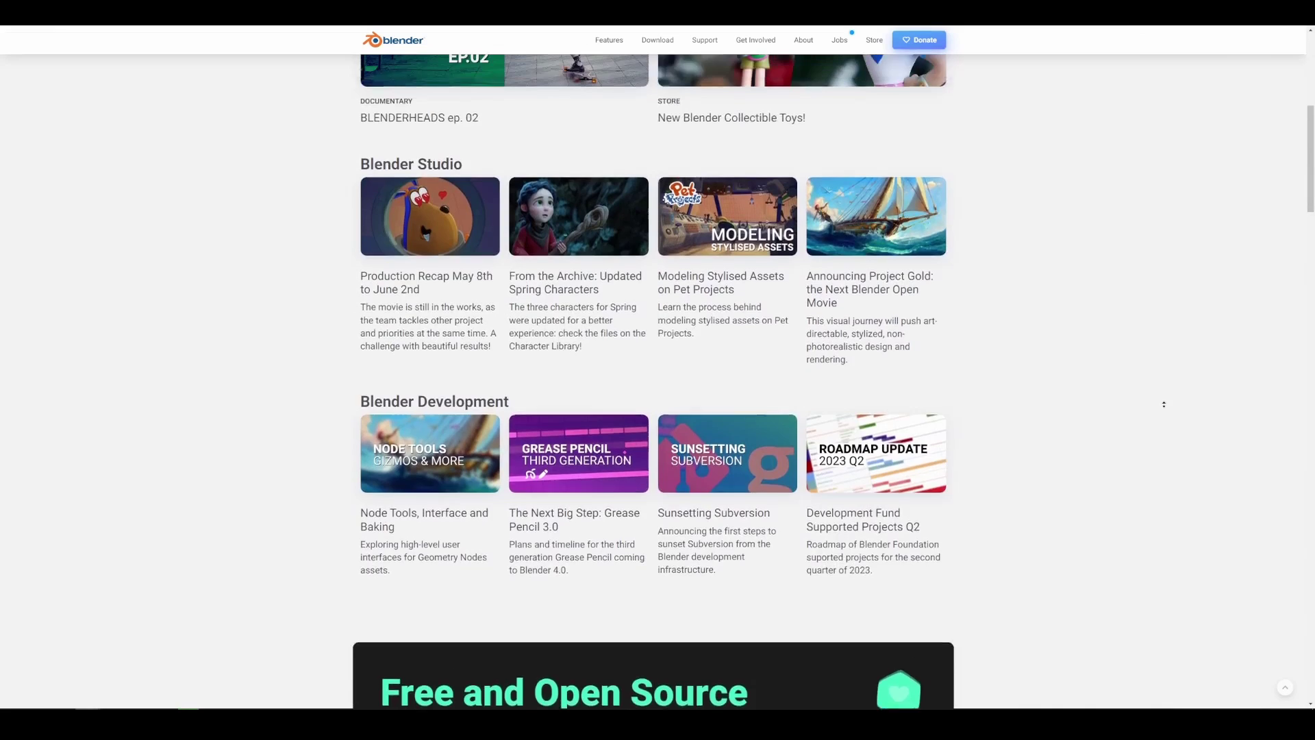
pyautogui.scroll(7, 1169, 417)
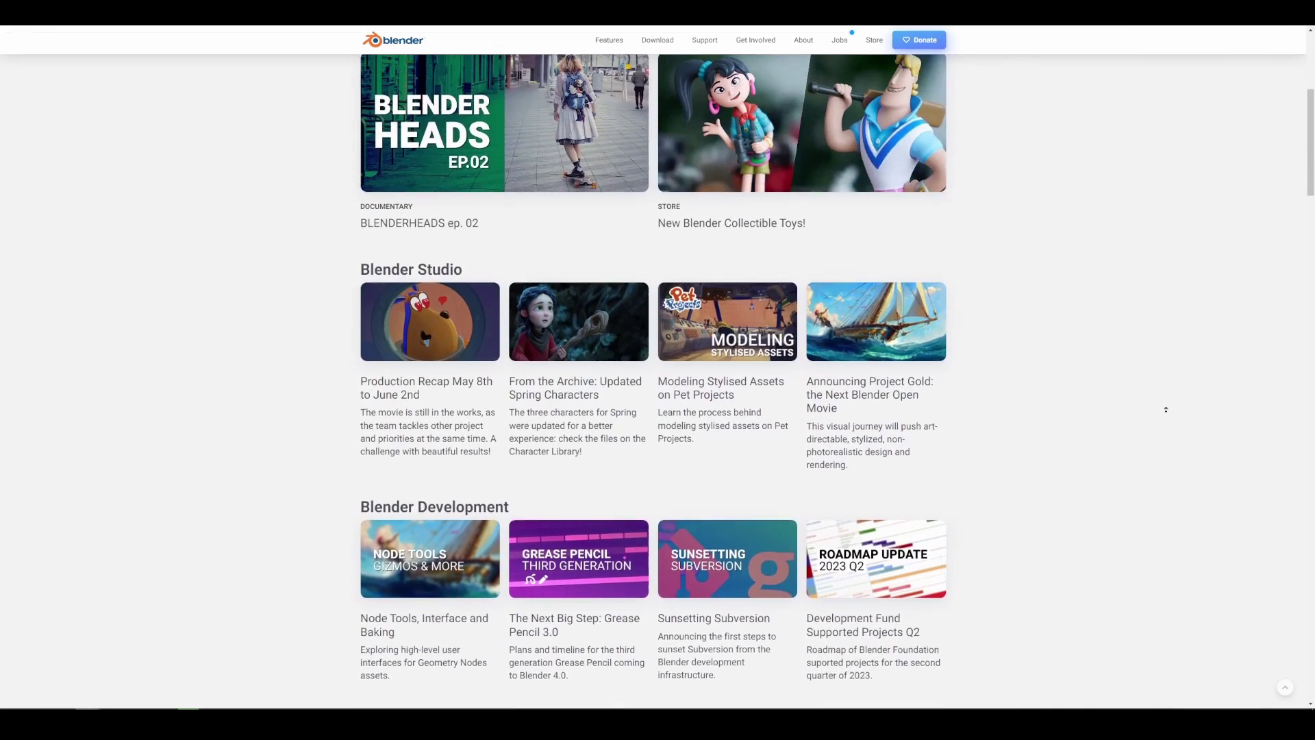
pyautogui.scroll(3, 1168, 417)
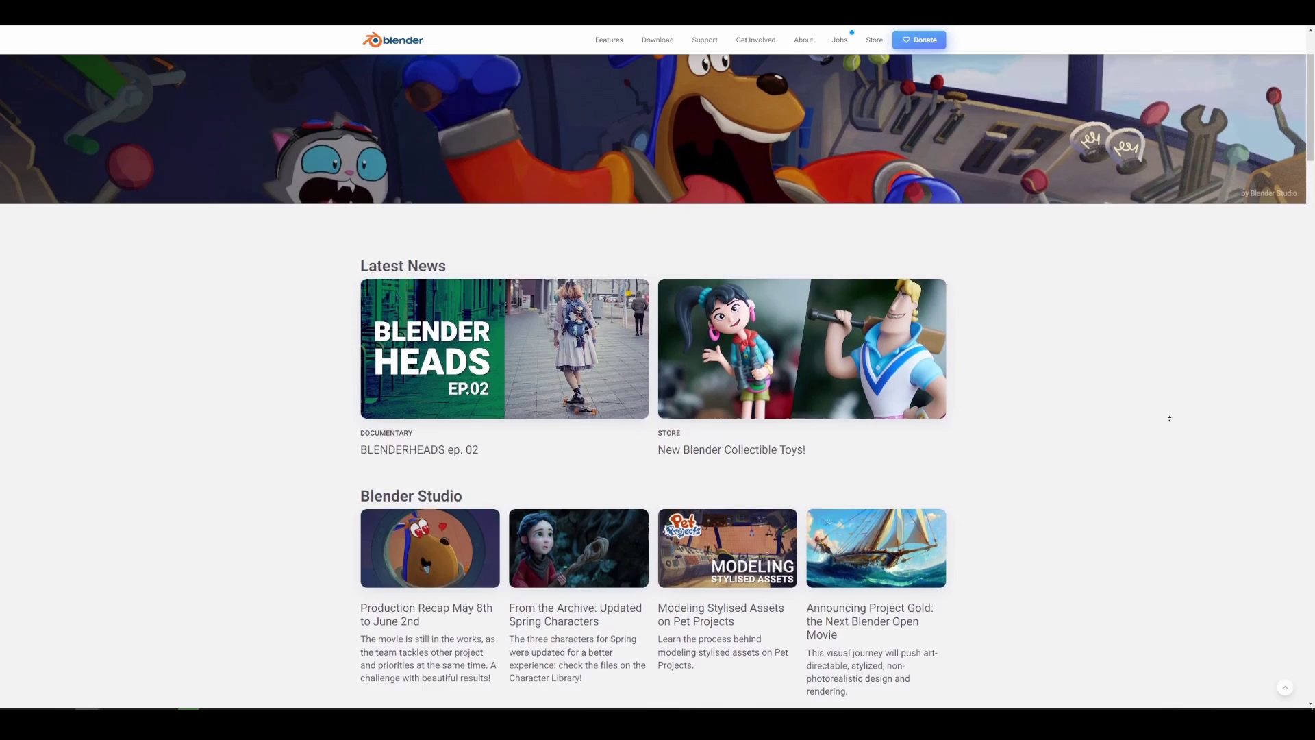
pyautogui.scroll(2, 1172, 424)
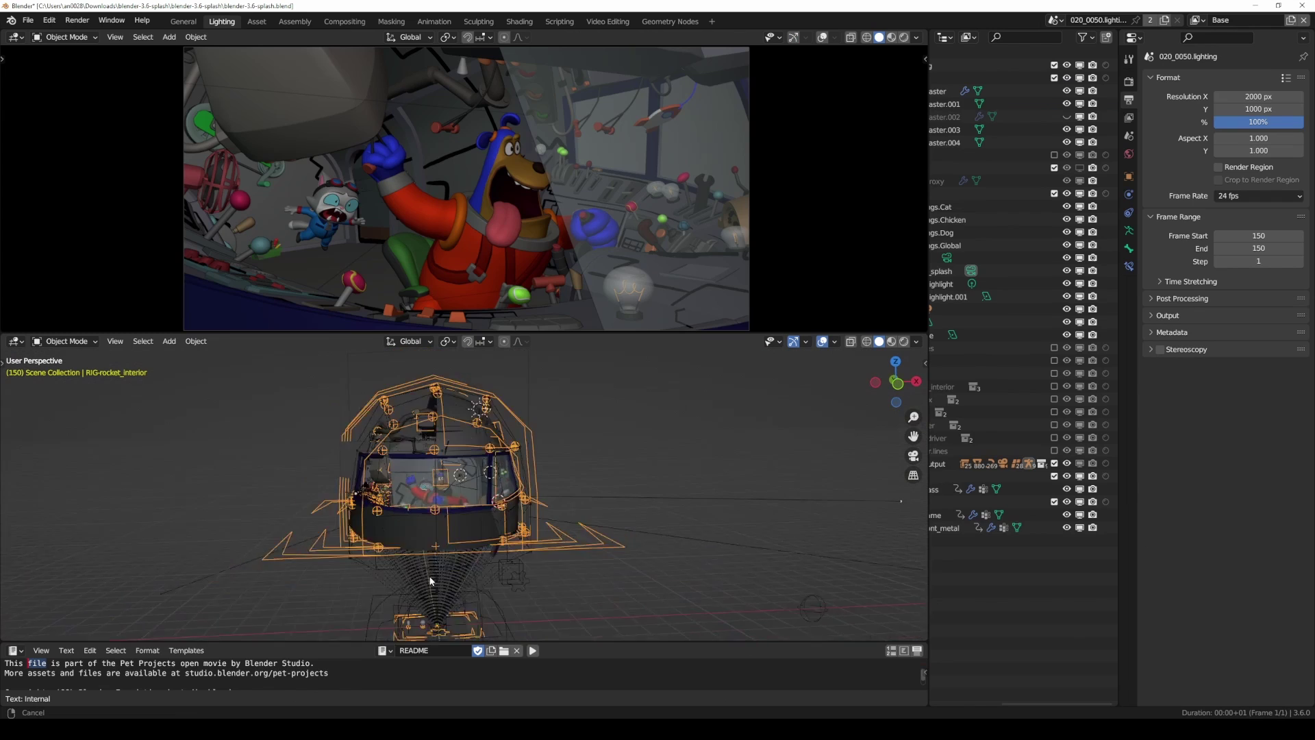
# Step: Zoom the lower 3D viewport in on the characters inside the rocket
pyautogui.keyDown('ctrl'); pyautogui.moveTo(507, 579); pyautogui.dragTo(389, 464, button='middle'); pyautogui.keyUp('ctrl')
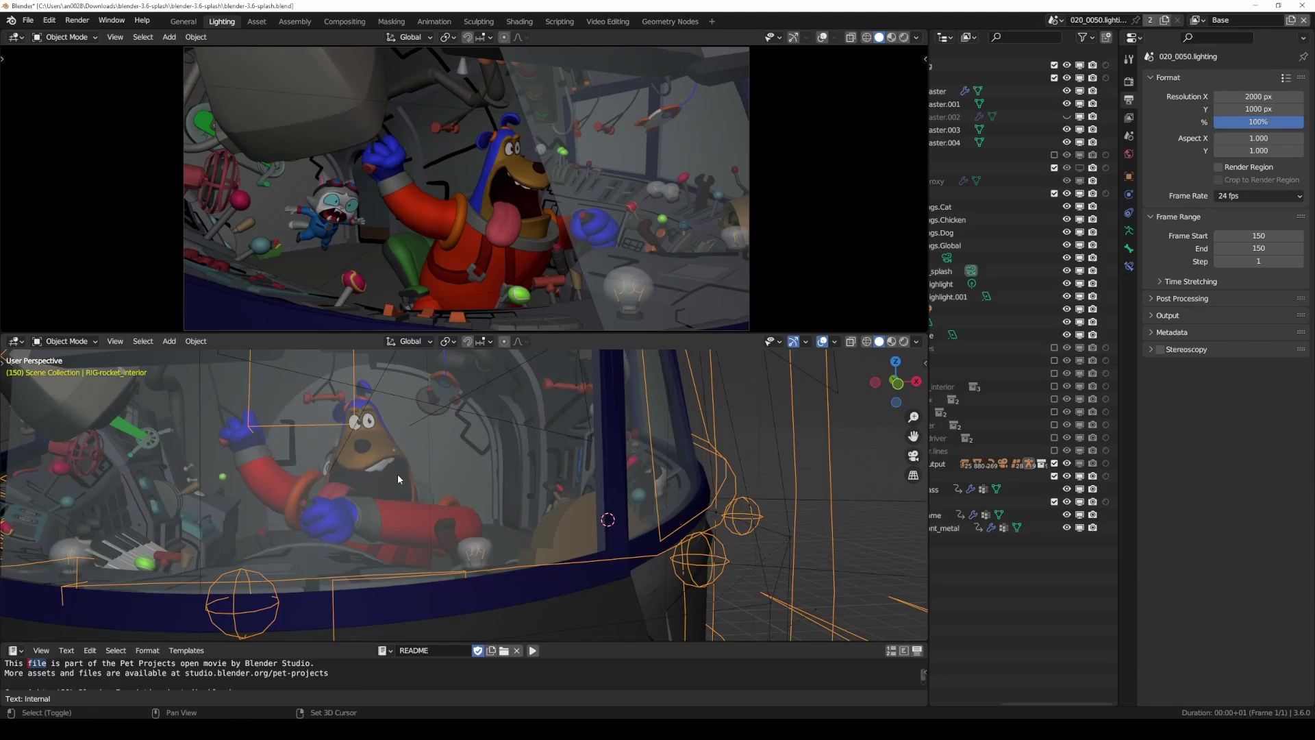
pyautogui.scroll(2, 935, 517)
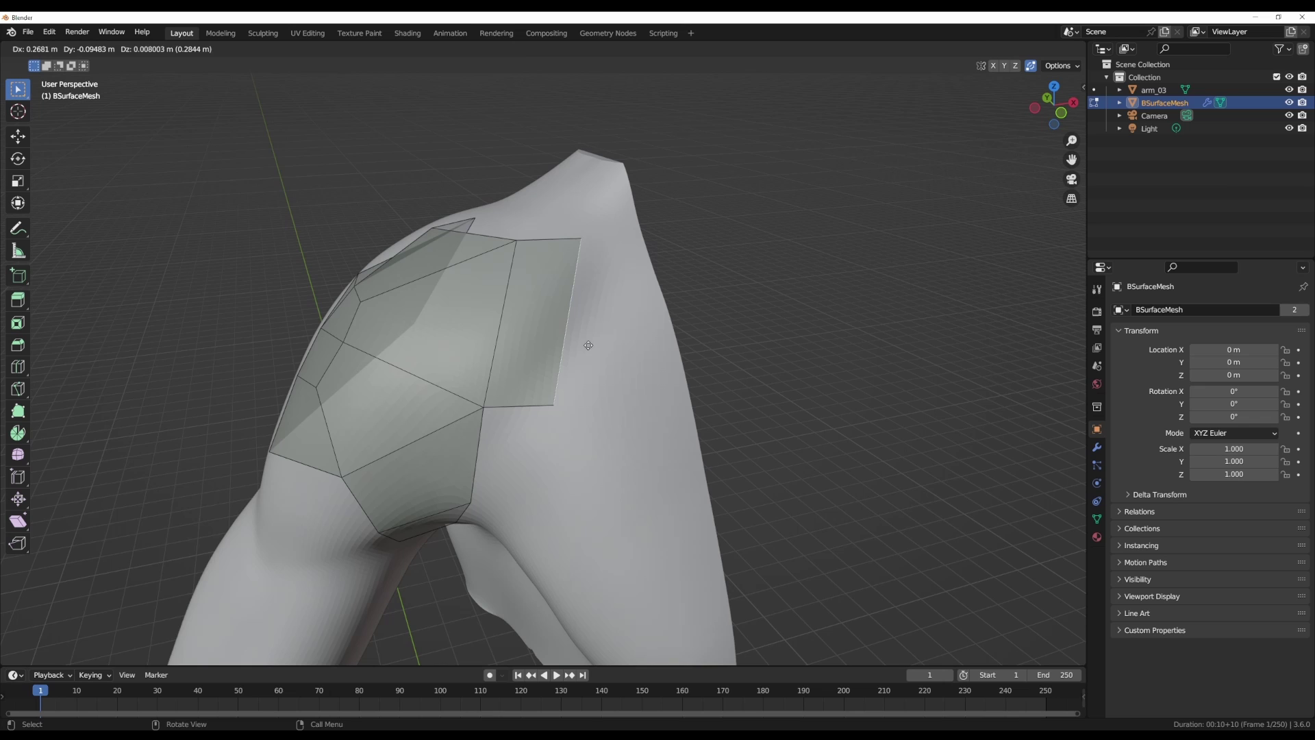
# Step: Extrude a new face from a retopology edge and reposition its two vertices over the shoulder
pyautogui.click(582, 237)
pyautogui.press('e')
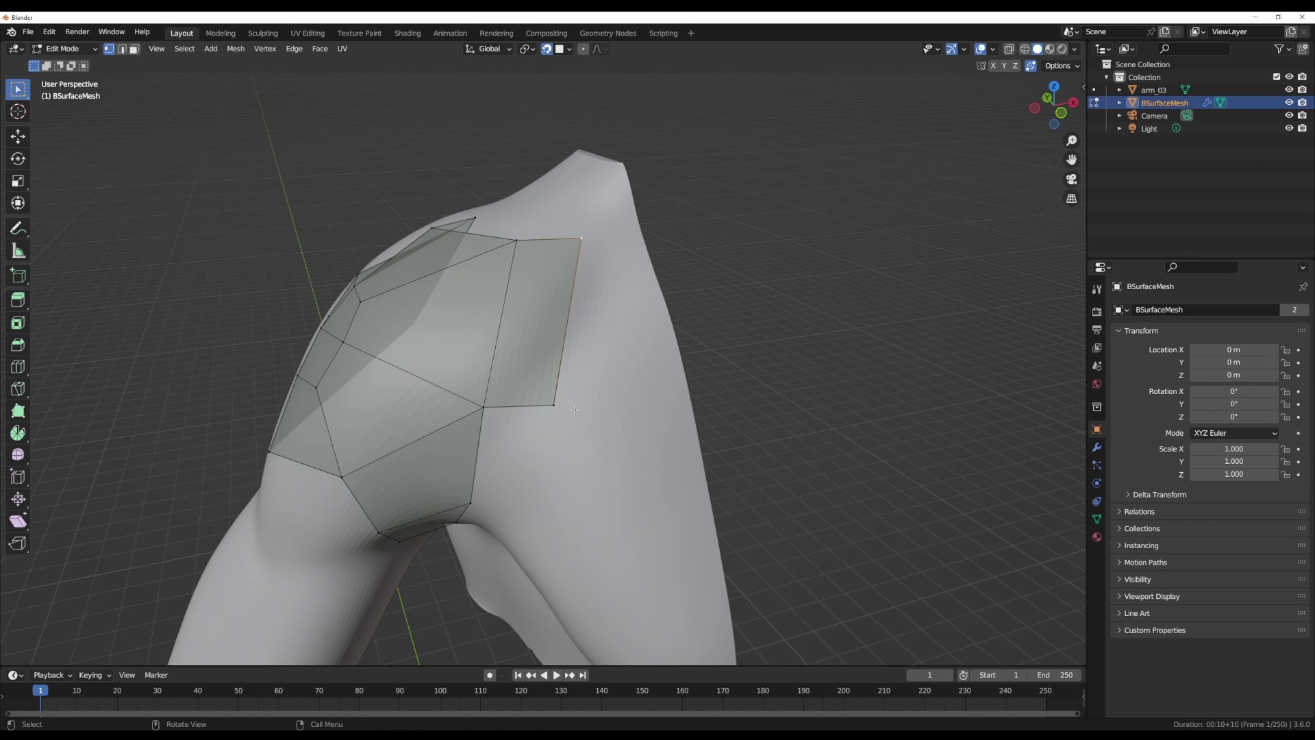
pyautogui.press('g')
pyautogui.click(587, 390)
pyautogui.press('g')
pyautogui.click(594, 347)
pyautogui.moveTo(593, 347); pyautogui.dragTo(581, 405, button='middle')
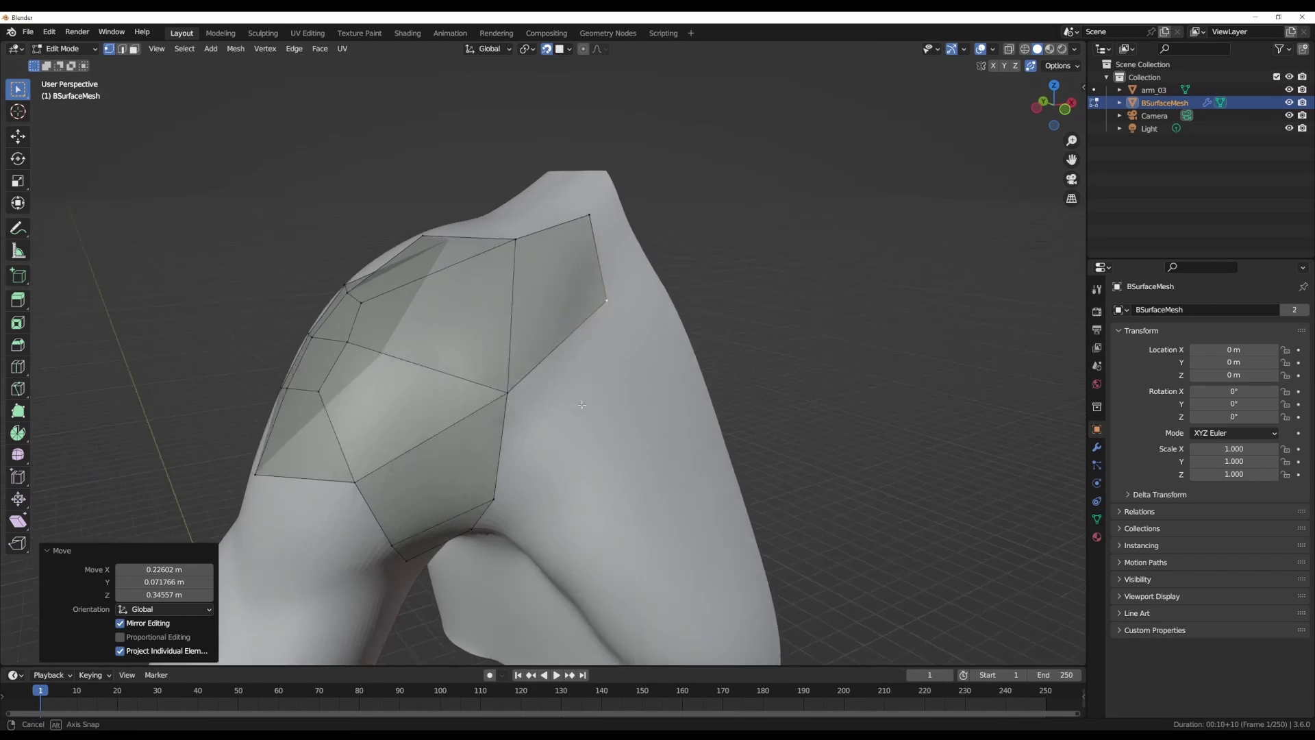
# Step: Select all faces and toggle the Retopology overlay, comparing the 3.5.1 and 3.6 viewports
pyautogui.press('Tab')
pyautogui.press('Tab')
pyautogui.press('a')
pyautogui.click(993, 49)
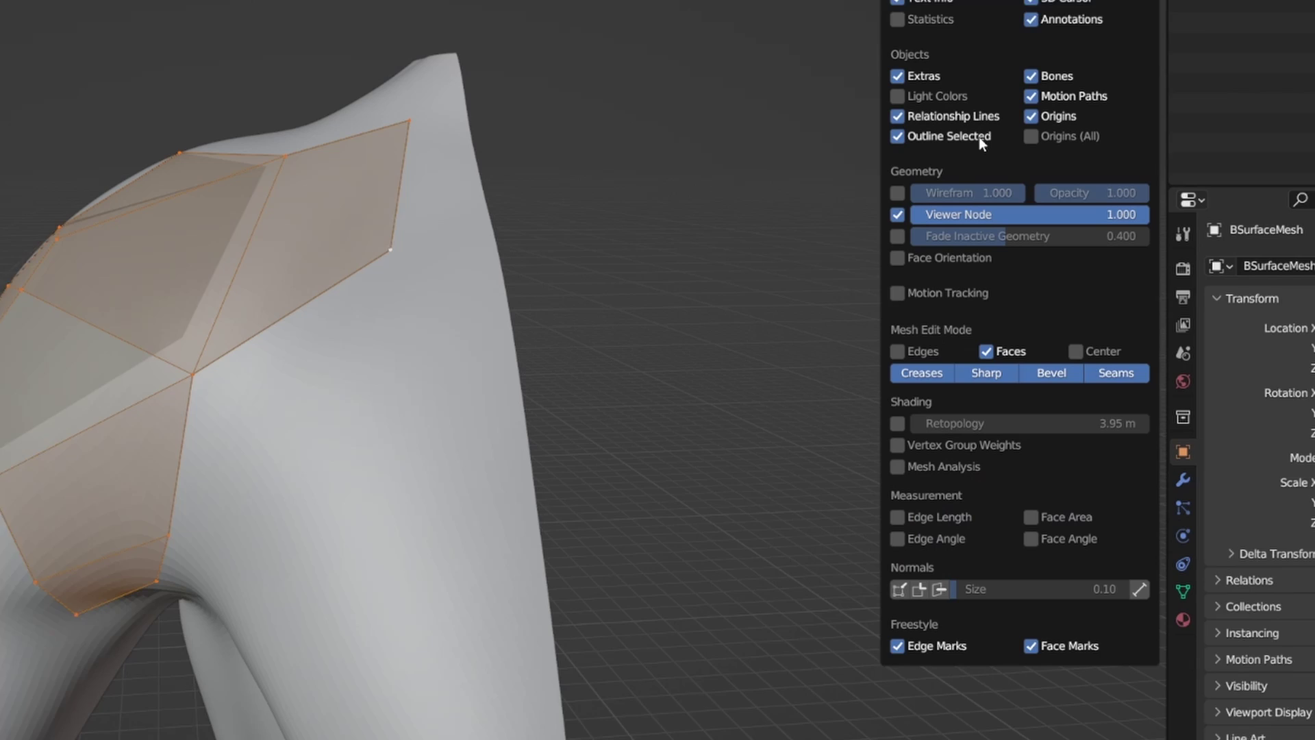
pyautogui.click(898, 424)
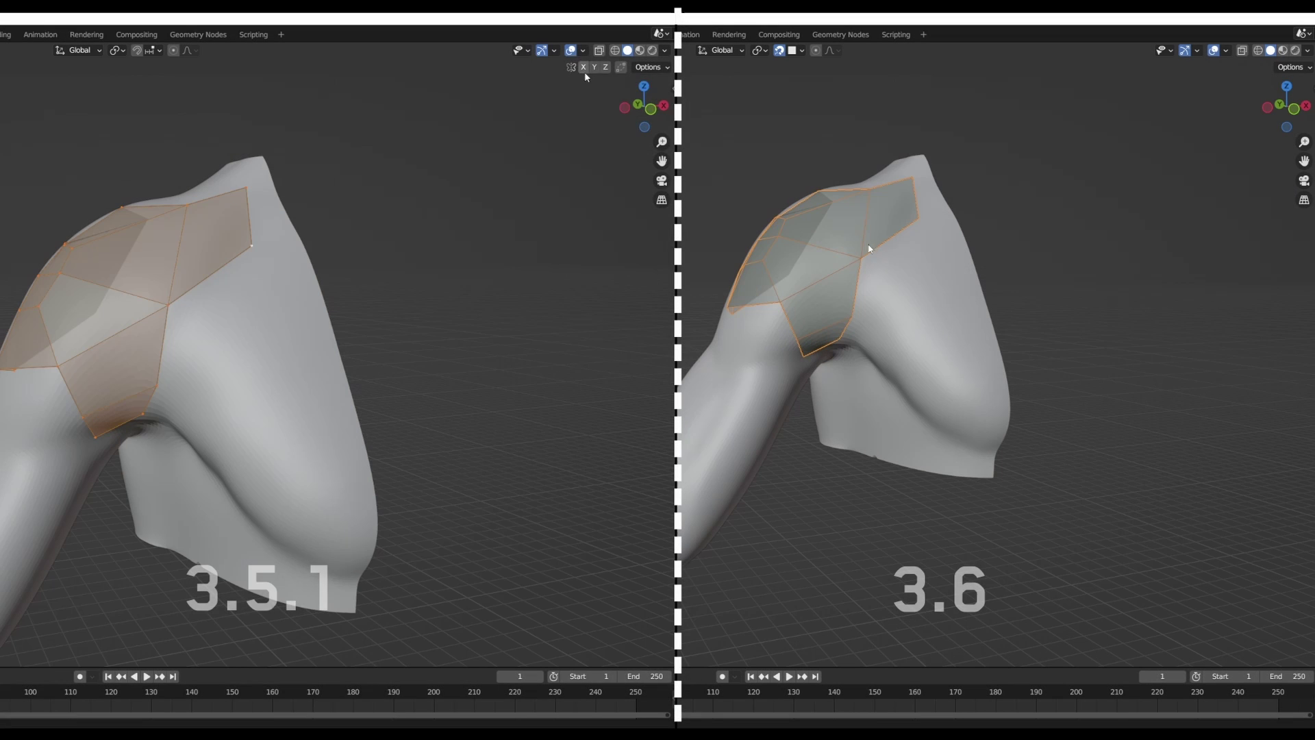
pyautogui.click(583, 50)
pyautogui.click(1225, 50)
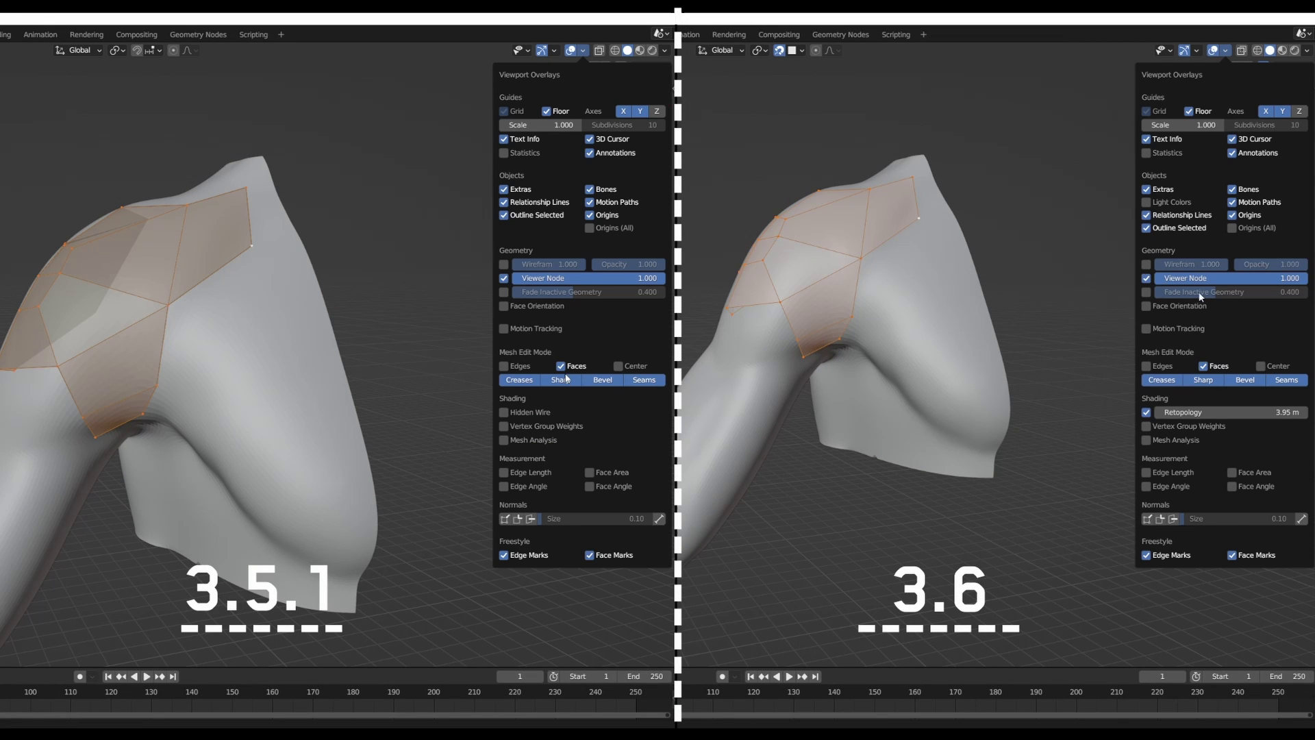
pyautogui.click(1147, 413)
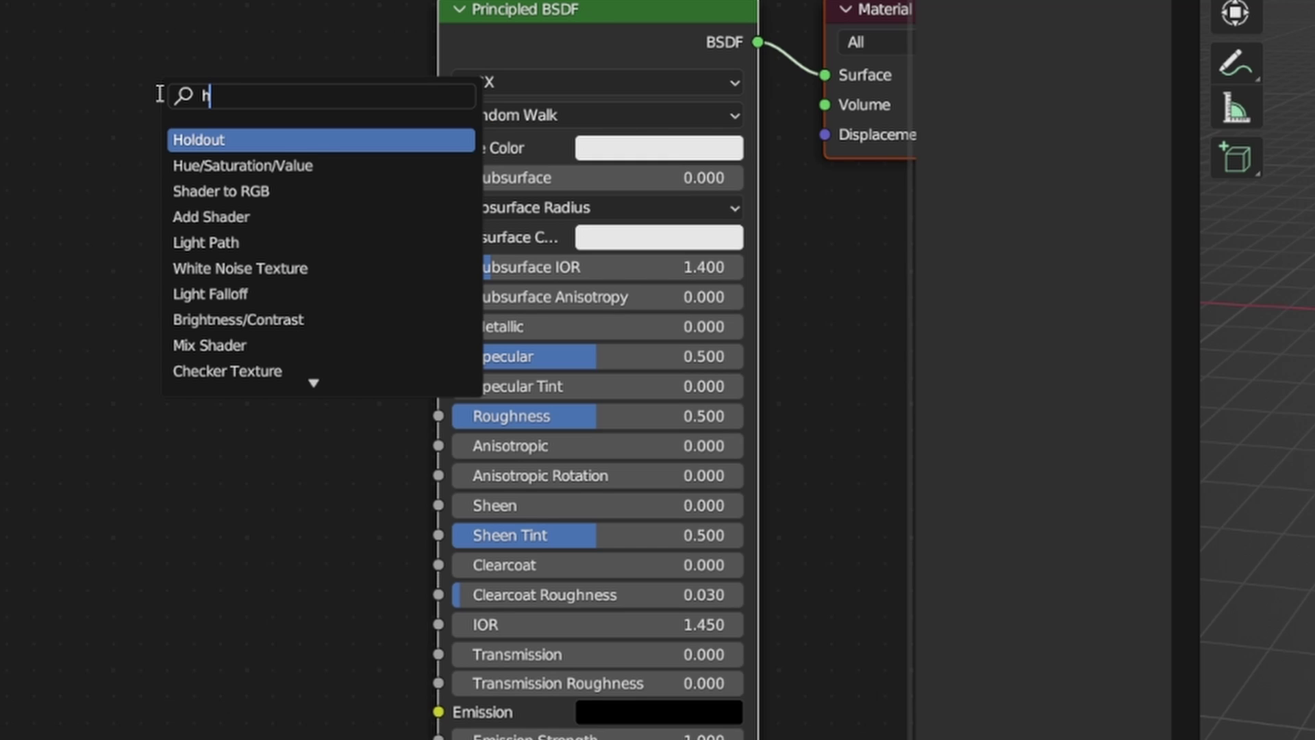
# Step: Search the add-node menu for 'hue' so Hue/Saturation/Value appears first
pyautogui.write('u')
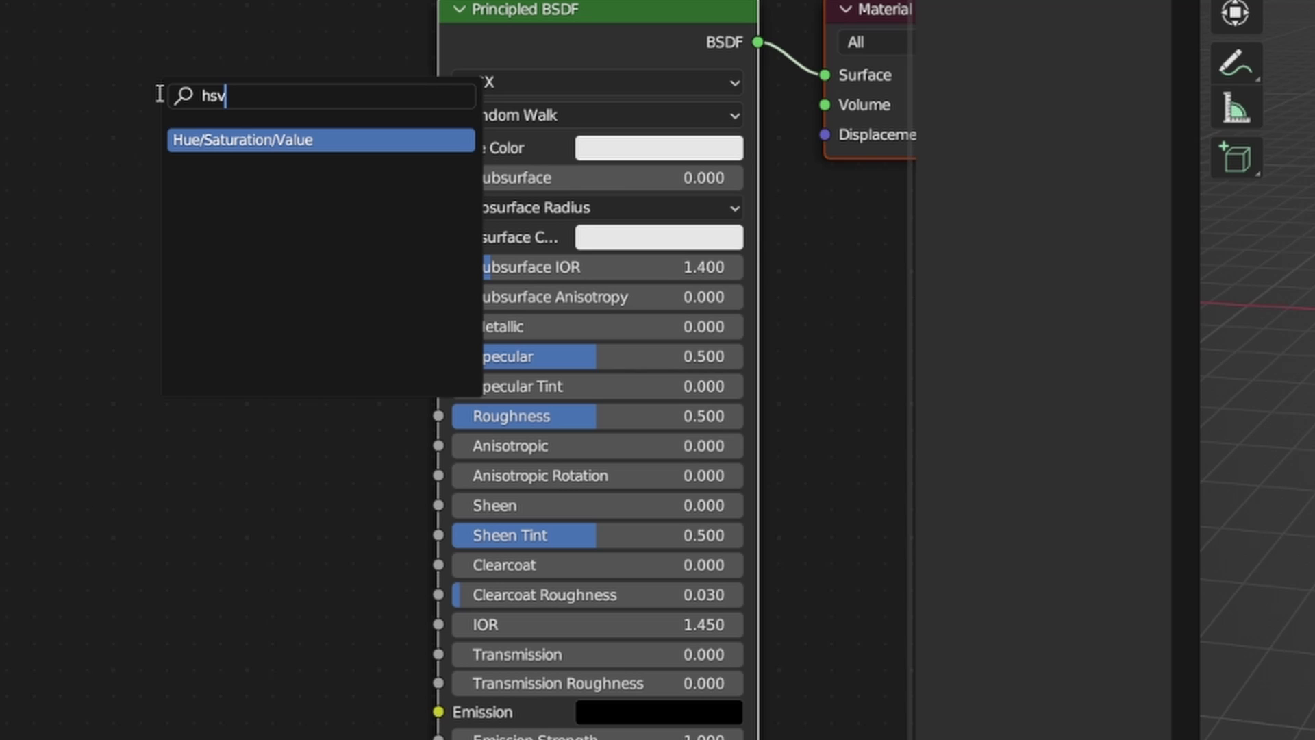
pyautogui.press('BackSpace')
pyautogui.press('BackSpace')
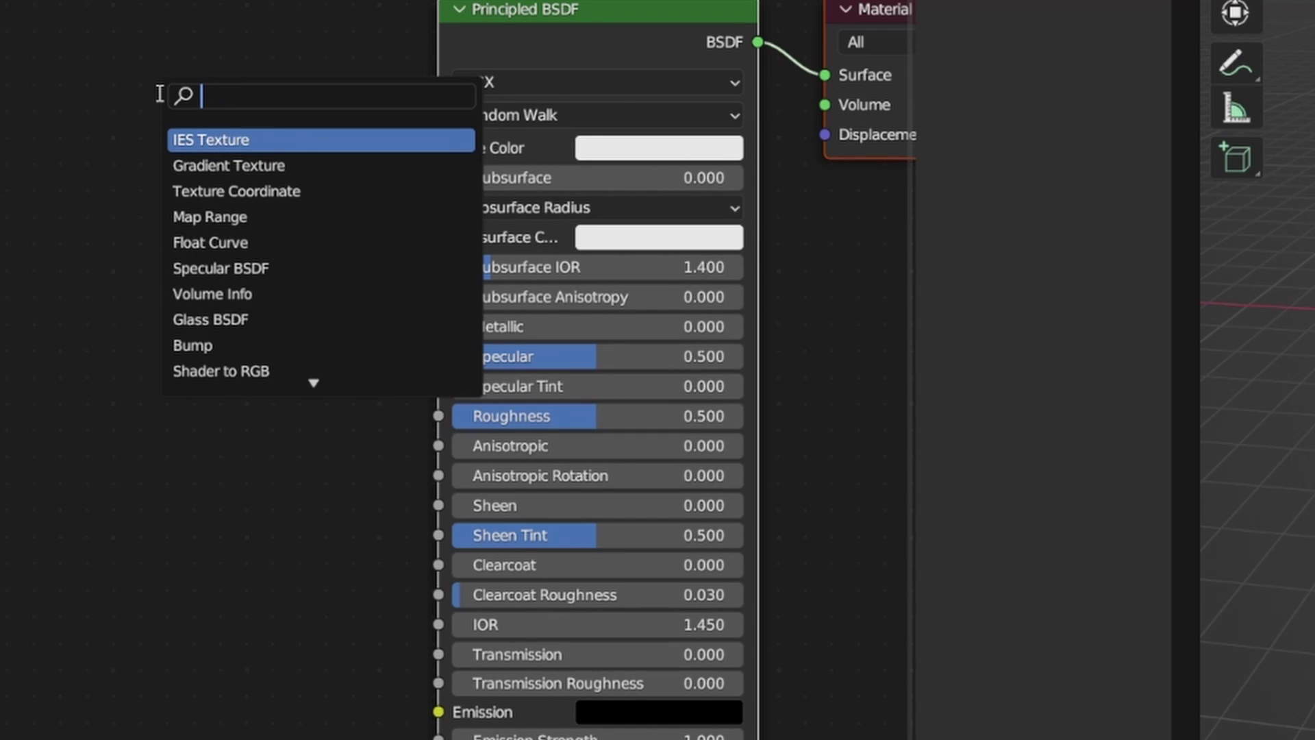
pyautogui.write('hue')
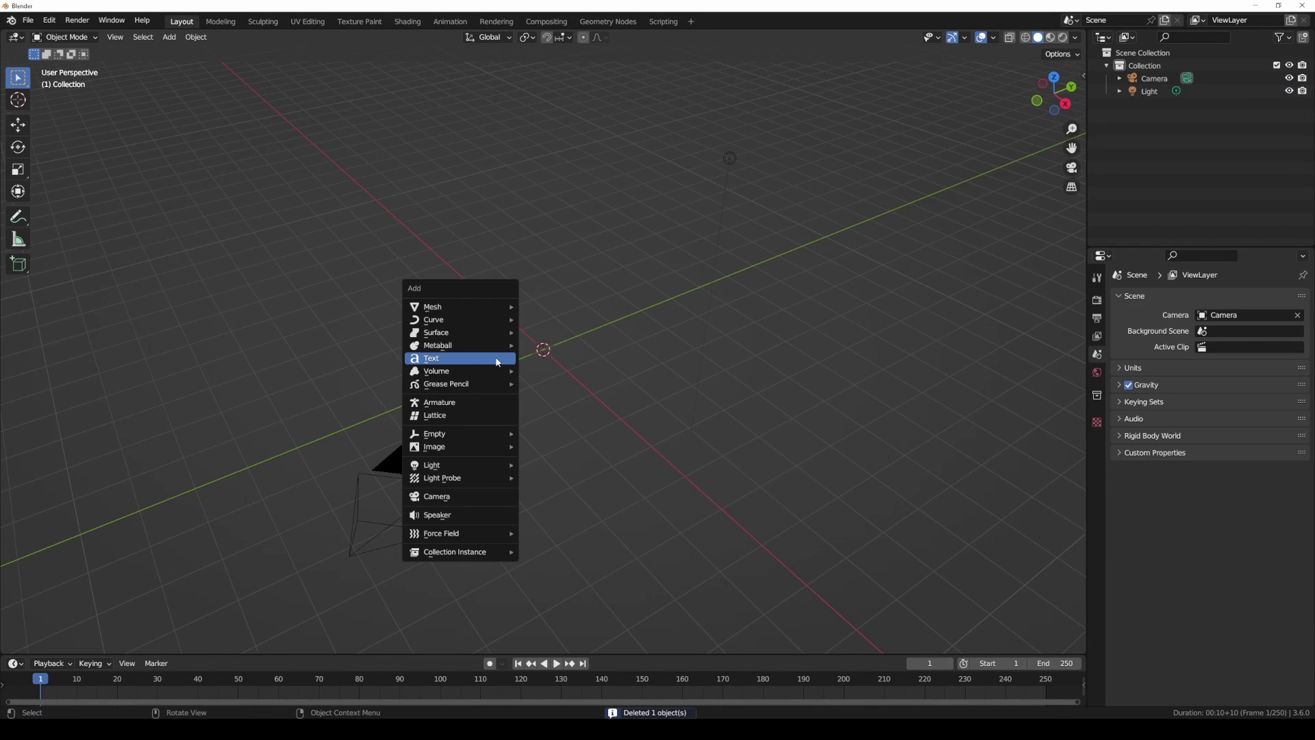
# Step: Add a text object and retype it as 'this is' on one line and 'asknk' below
pyautogui.click(440, 376)
pyautogui.moveTo(992, 182); pyautogui.dragTo(493, 493, button='middle')
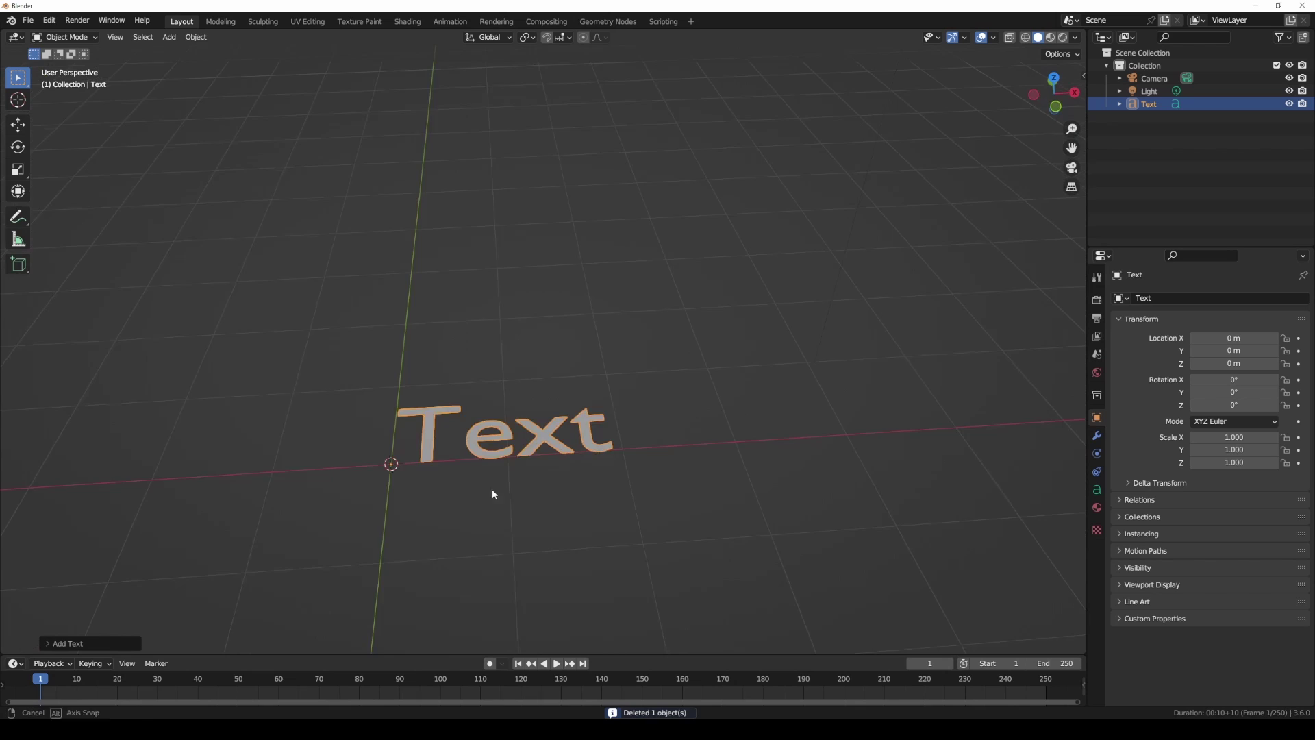
pyautogui.scroll(2, 493, 493)
pyautogui.press('Tab')
pyautogui.press('BackSpace')
pyautogui.press('BackSpace')
pyautogui.press('BackSpace')
pyautogui.press('BackSpace')
pyautogui.write('this ia')
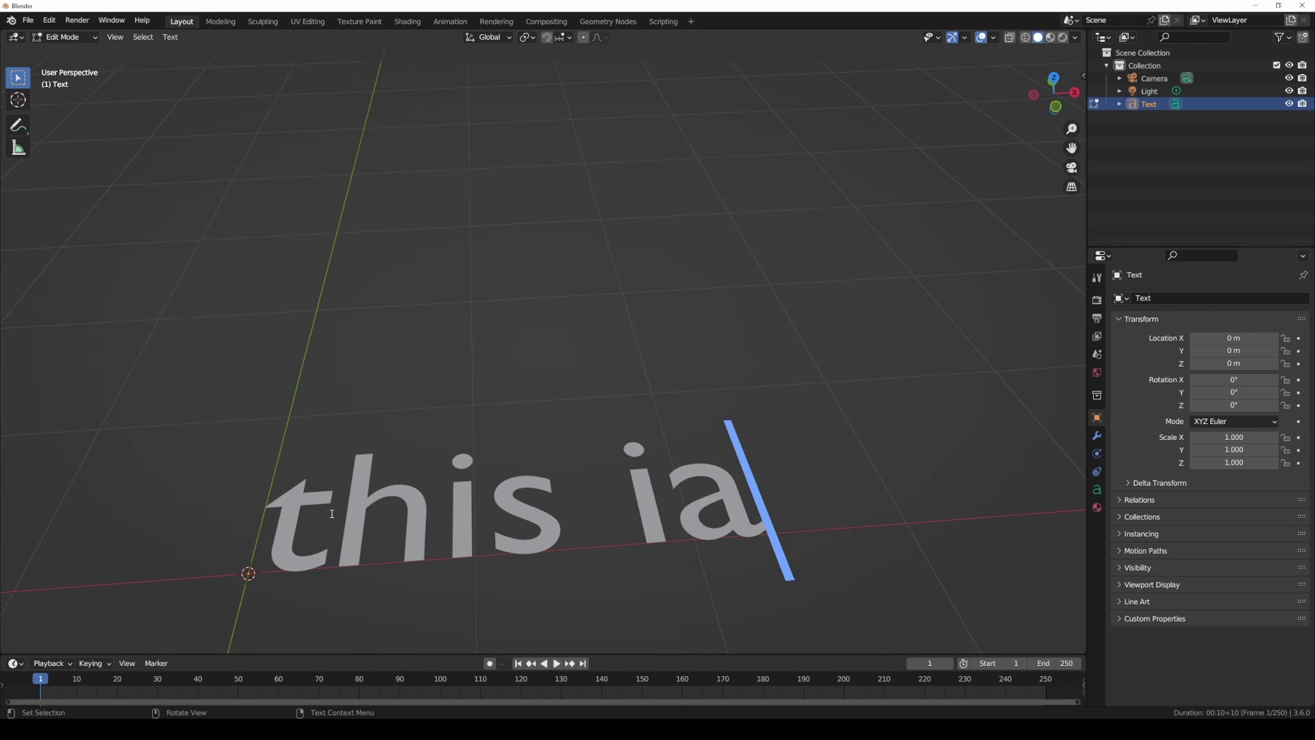
pyautogui.press('BackSpace')
pyautogui.write('s')
pyautogui.press('Return')
pyautogui.write('asknk')
# Step: Select the letters 'nk' and set them to Small Caps in the Font settings
pyautogui.moveTo(366, 517); pyautogui.dragTo(487, 505, button='middle')
pyautogui.doubleClick(480, 391)
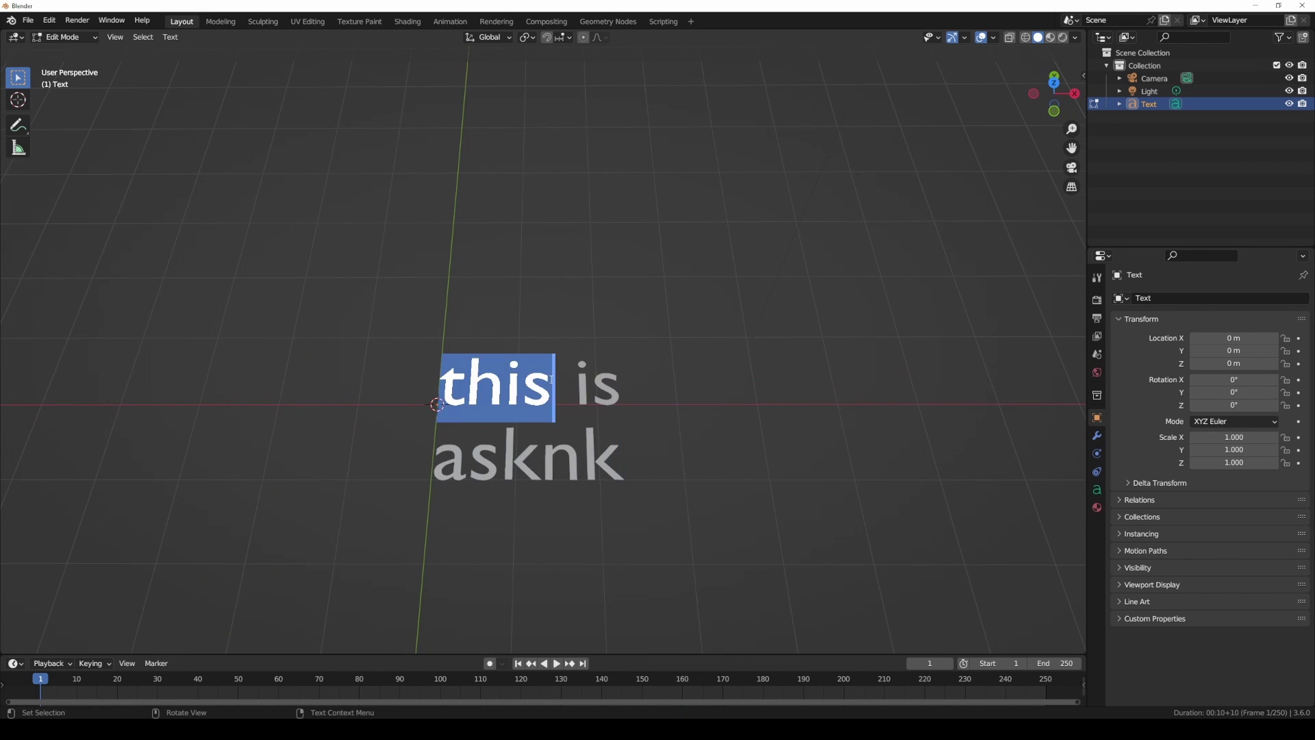
pyautogui.click(499, 394)
pyautogui.moveTo(646, 488); pyautogui.dragTo(536, 485)
pyautogui.click(1097, 490)
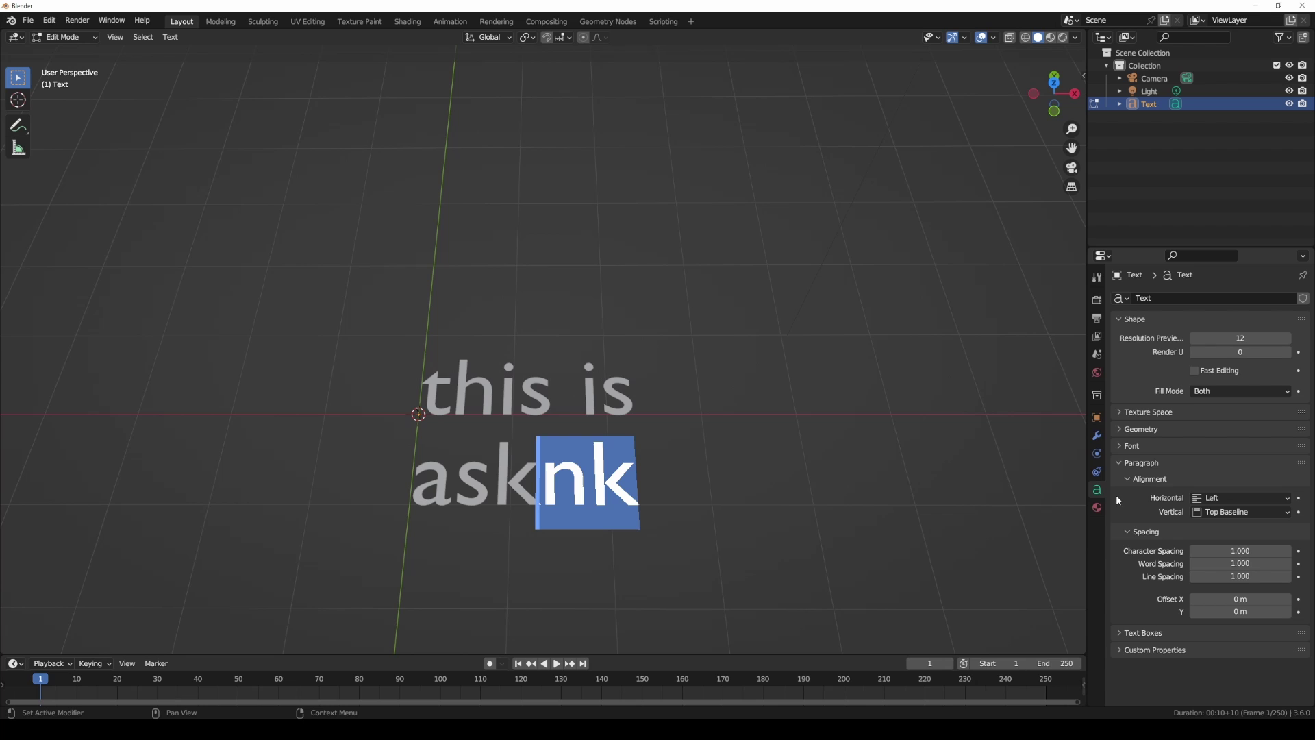
pyautogui.click(1132, 446)
pyautogui.click(1281, 535)
pyautogui.click(592, 483)
# Step: Select both text lines and turn off Small Caps and Underline for them
pyautogui.scroll(2, 520, 466)
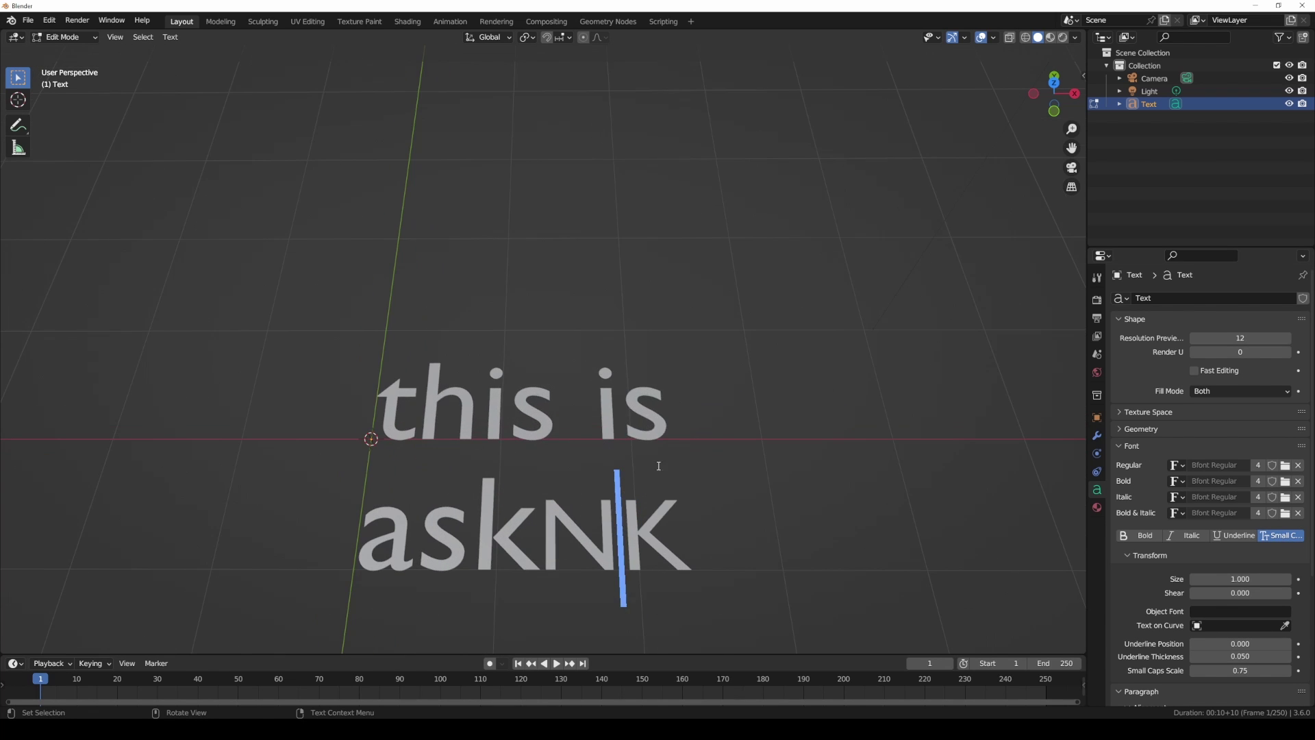
pyautogui.moveTo(668, 411); pyautogui.dragTo(804, 458)
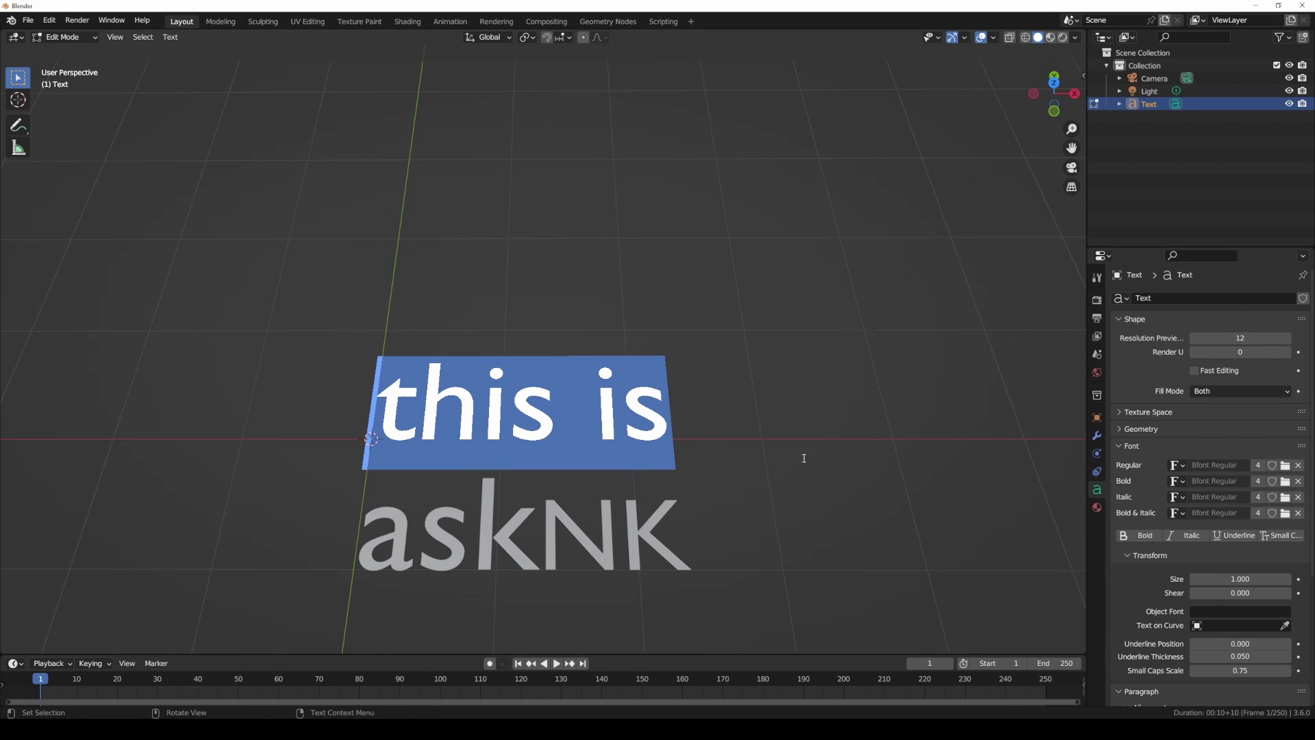
pyautogui.click(685, 535)
pyautogui.moveTo(685, 534); pyautogui.dragTo(356, 534)
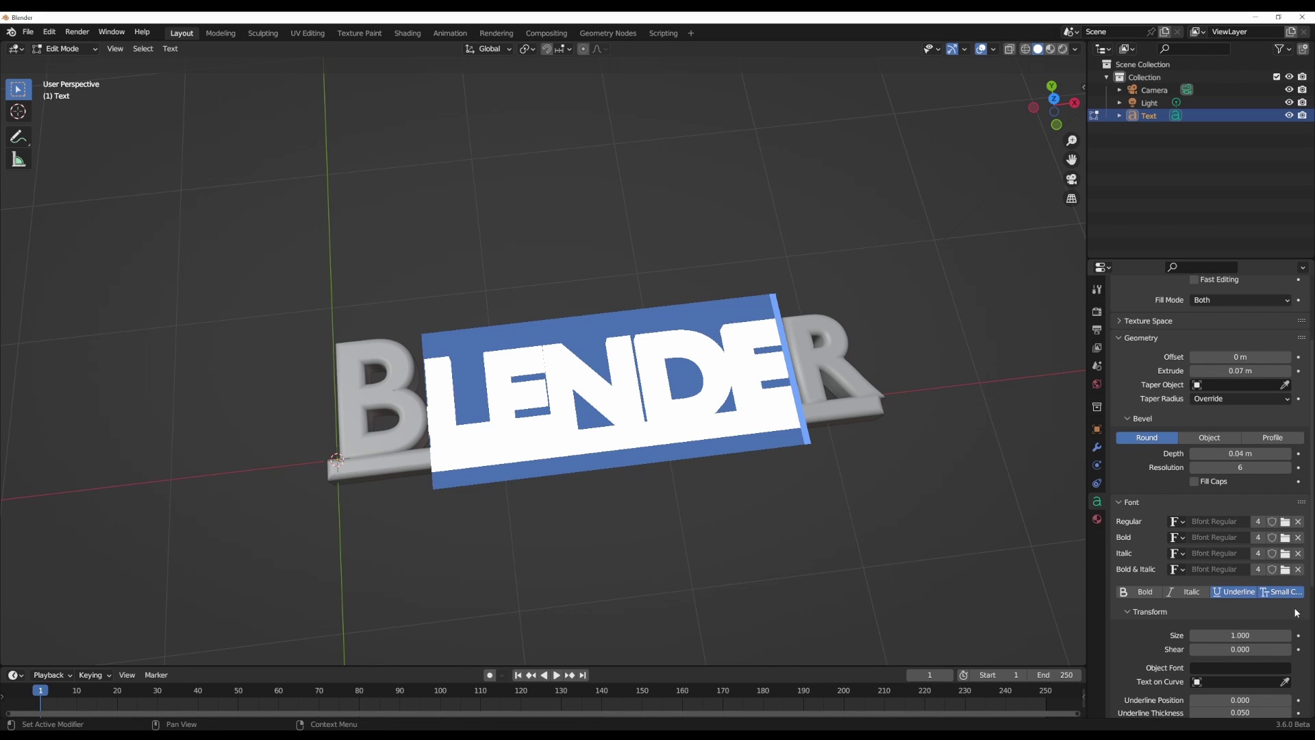
pyautogui.click(1283, 591)
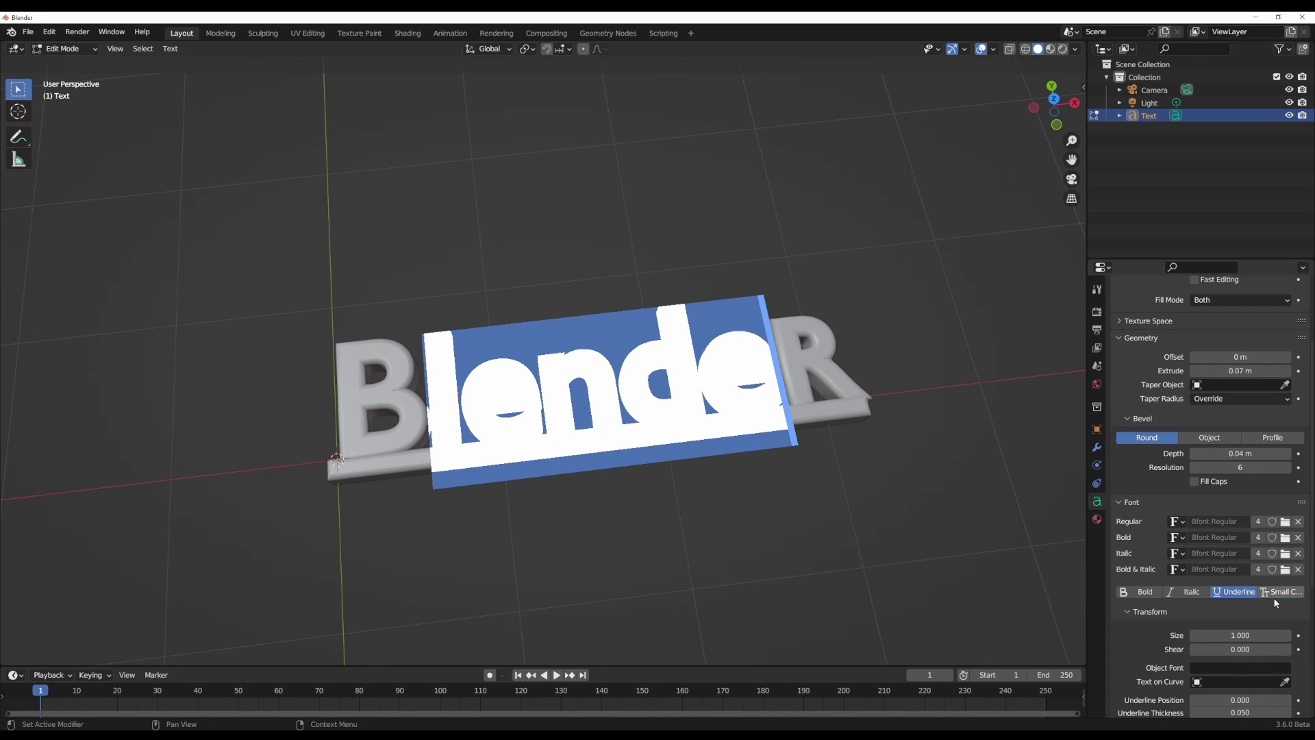
pyautogui.click(1233, 592)
pyautogui.click(664, 345)
pyautogui.moveTo(664, 345); pyautogui.dragTo(512, 408, button='middle')
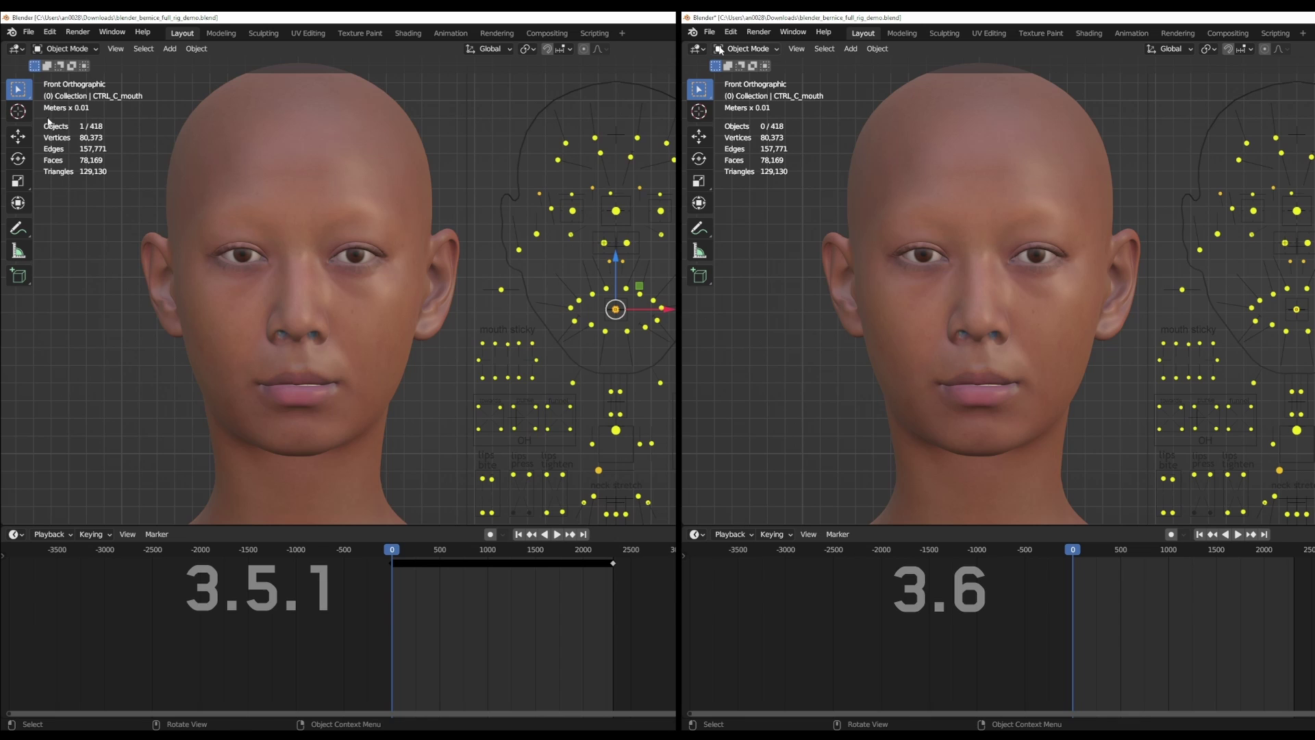
# Step: Compare the Open Recent file lists in Blender 3.6 and 3.5.1
pyautogui.click(709, 32)
pyautogui.moveTo(798, 80)
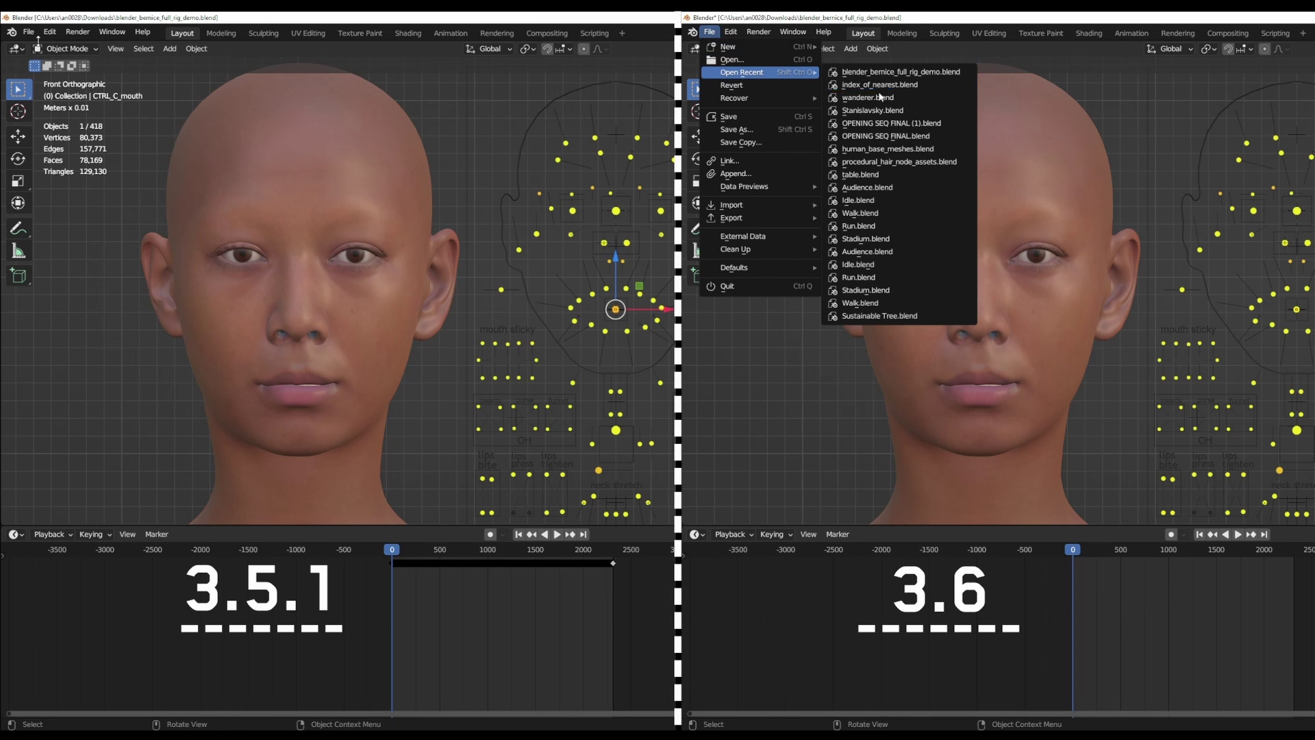
pyautogui.click(29, 33)
pyautogui.moveTo(103, 73)
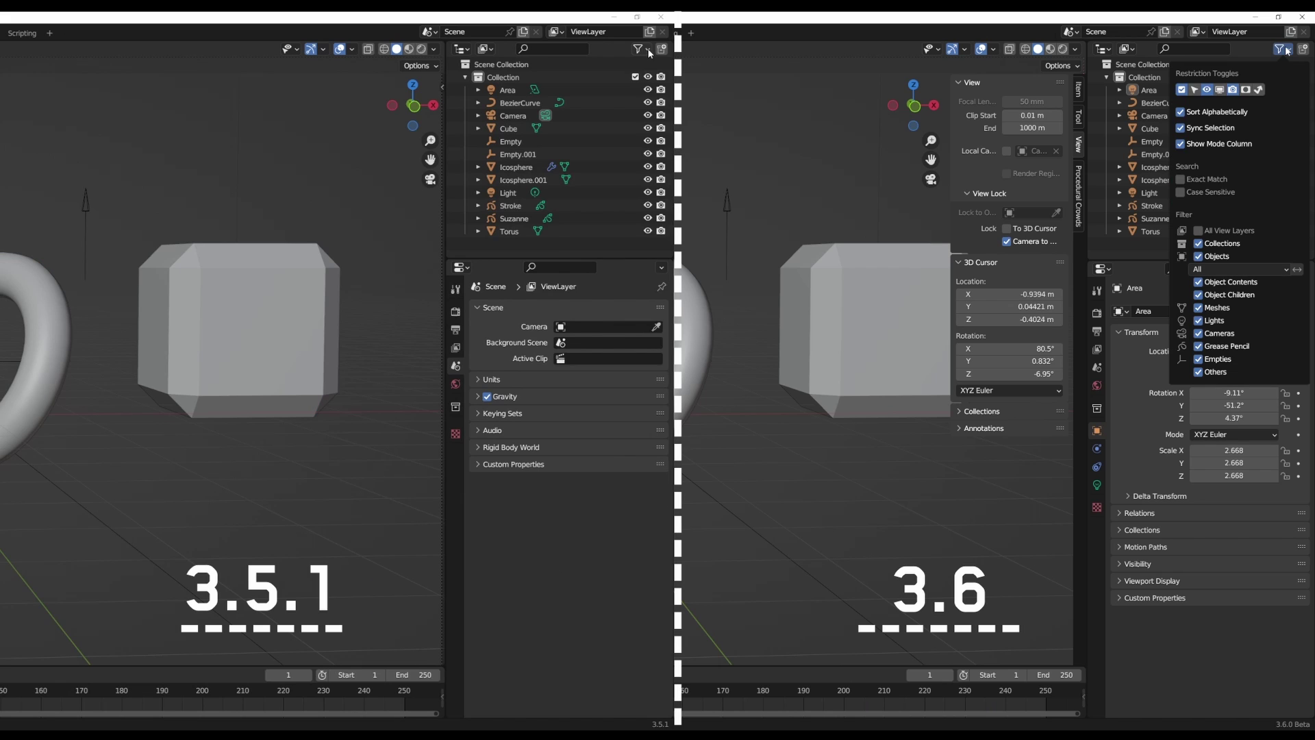
pyautogui.click(648, 48)
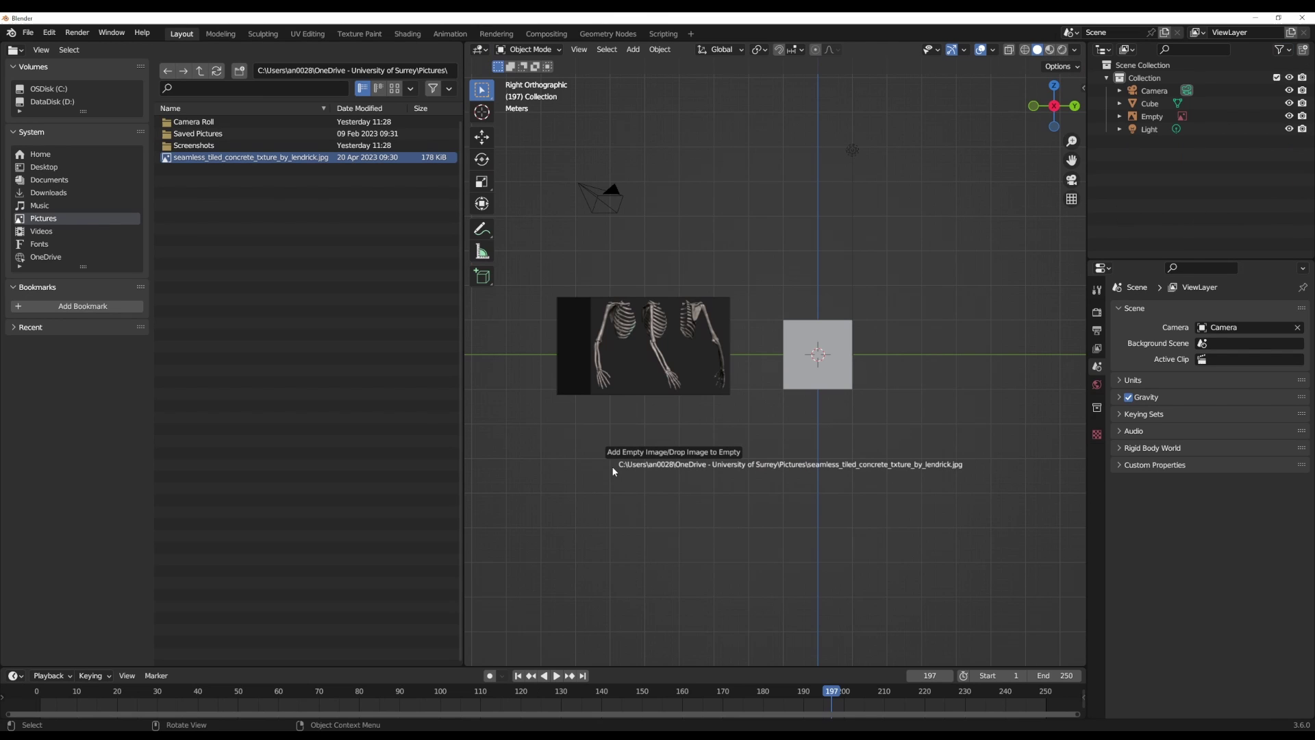
# Step: Add the concrete image as an image empty, then show the tree_creature.blend spaceship in Rendered shading
pyautogui.moveTo(613, 467); pyautogui.dragTo(614, 467)
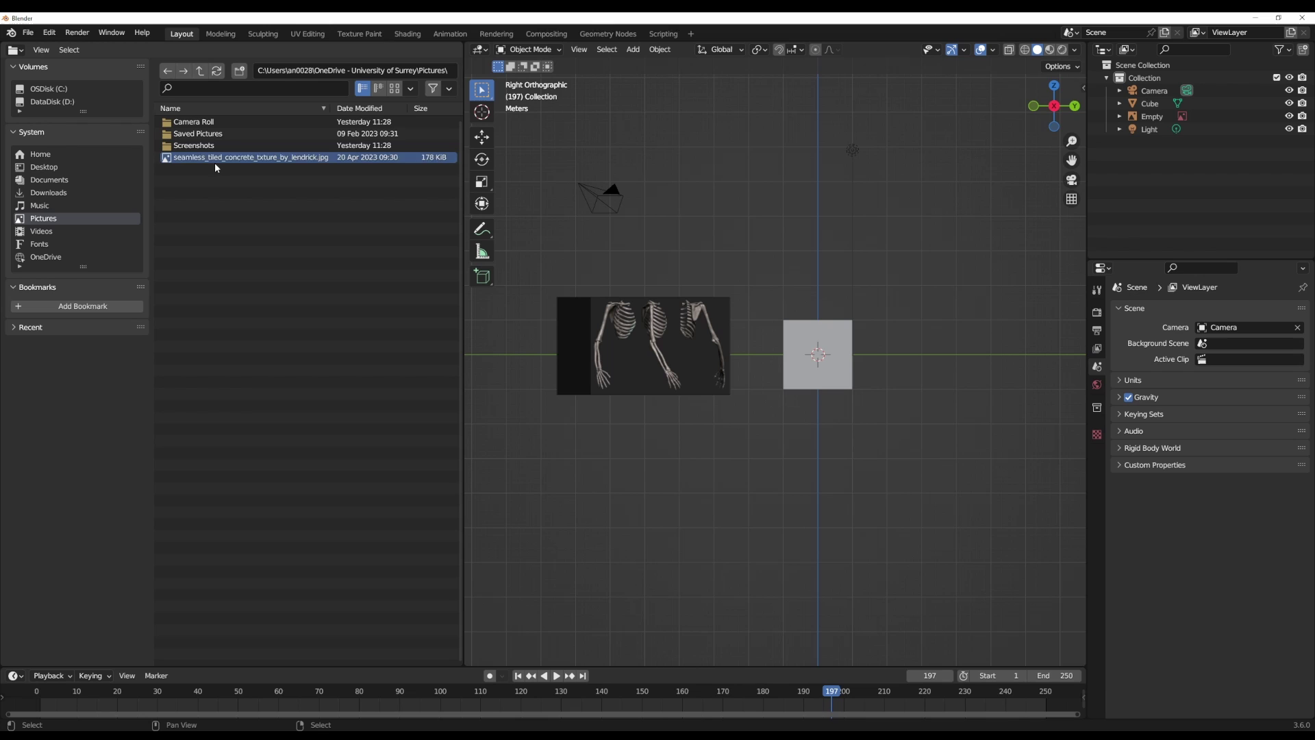
pyautogui.moveTo(216, 162); pyautogui.dragTo(656, 474)
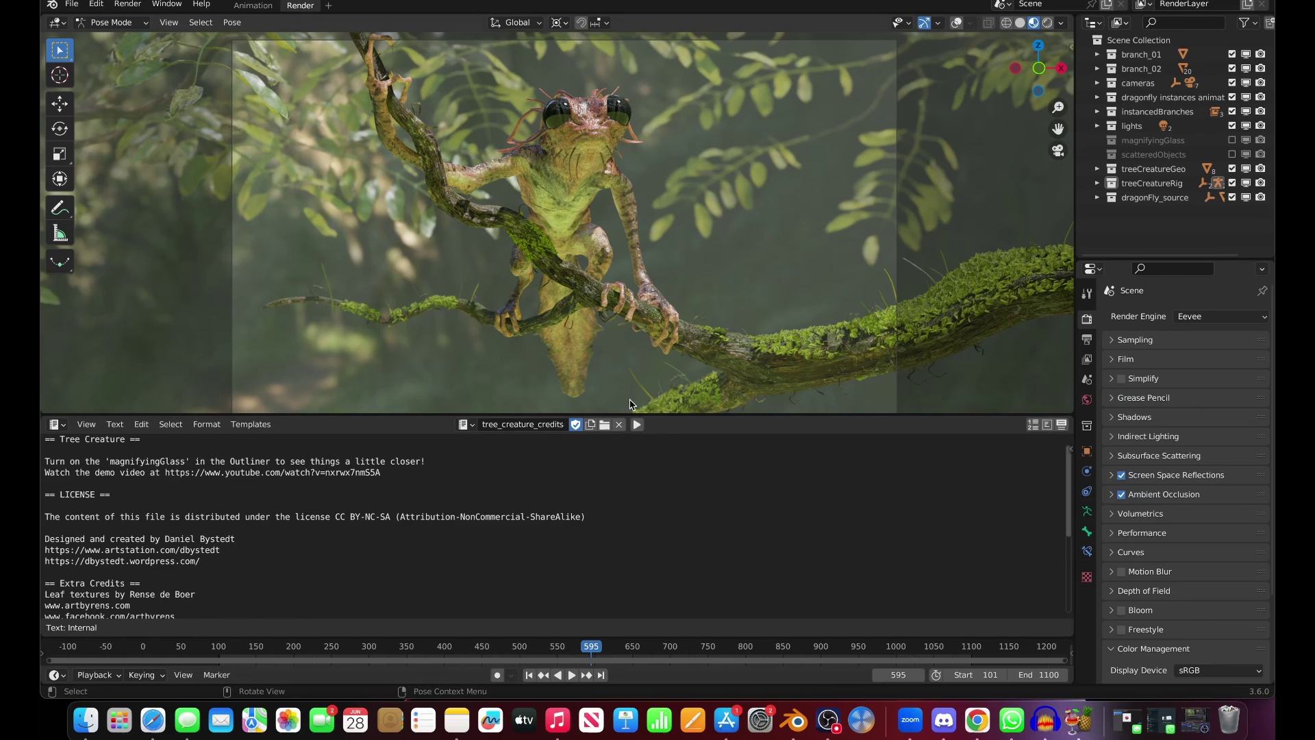
pyautogui.rightClick(794, 719)
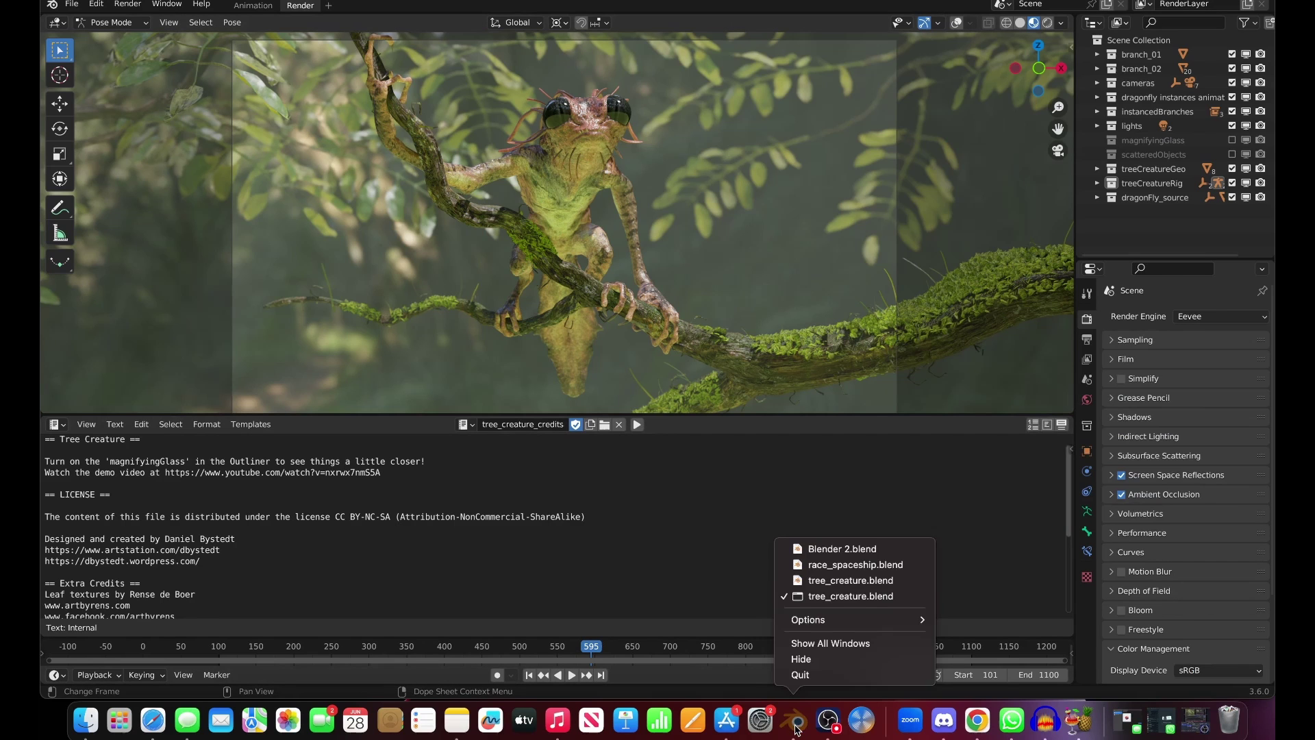
pyautogui.click(846, 595)
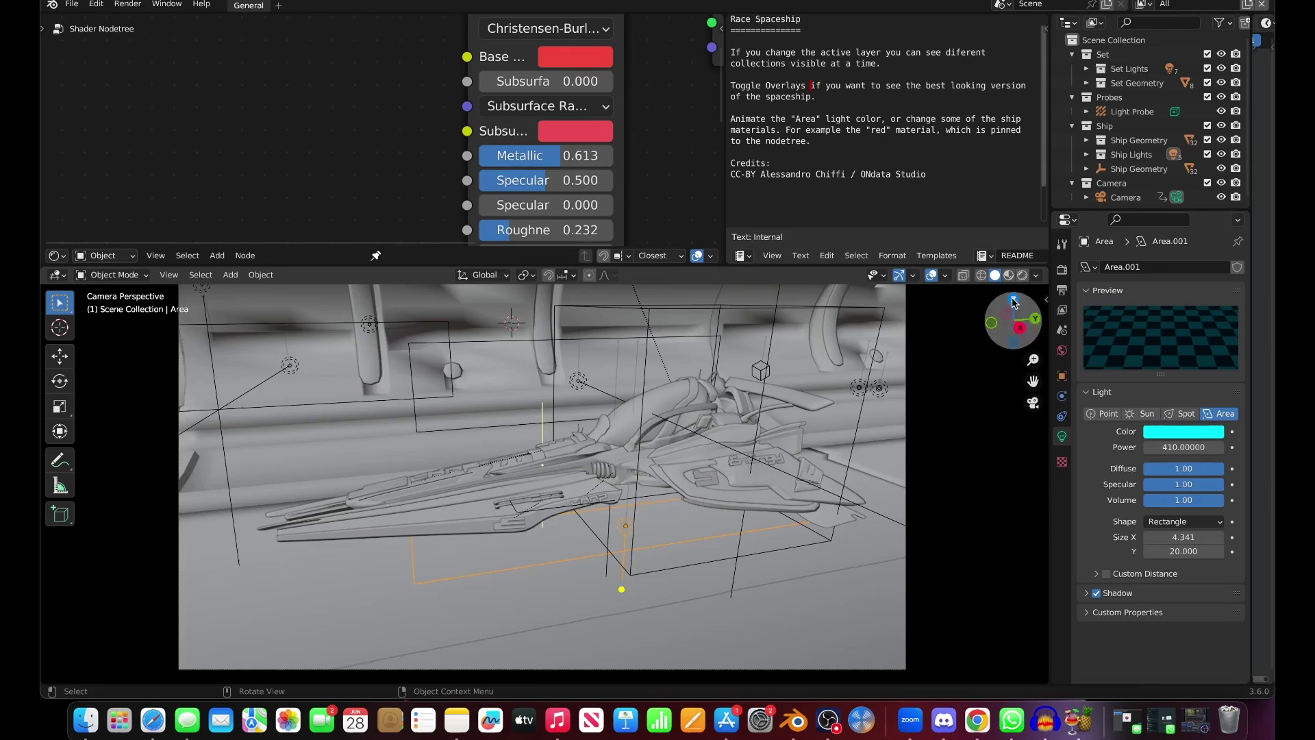
pyautogui.click(1022, 275)
pyautogui.hscroll(-10, 651, 489)
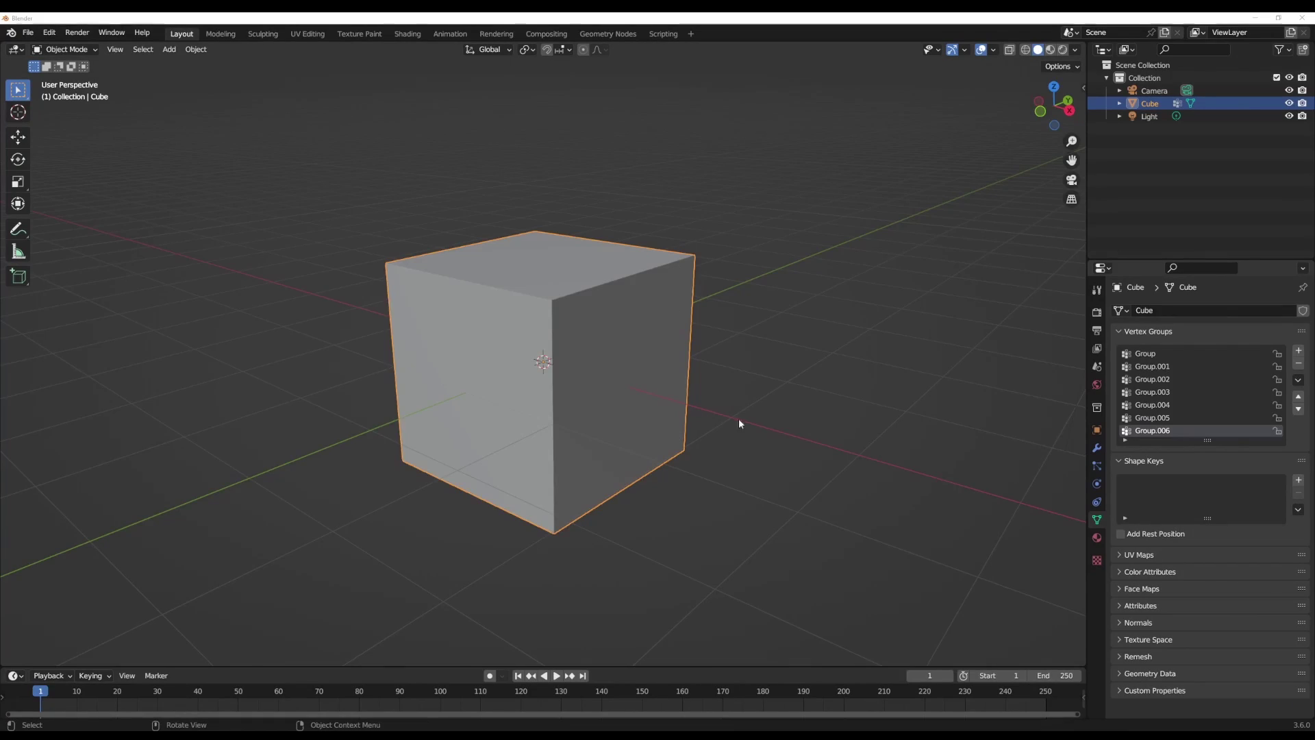
# Step: Orbit around the cube and make Group.001 the active vertex group
pyautogui.moveTo(739, 423); pyautogui.dragTo(637, 450, button='middle')
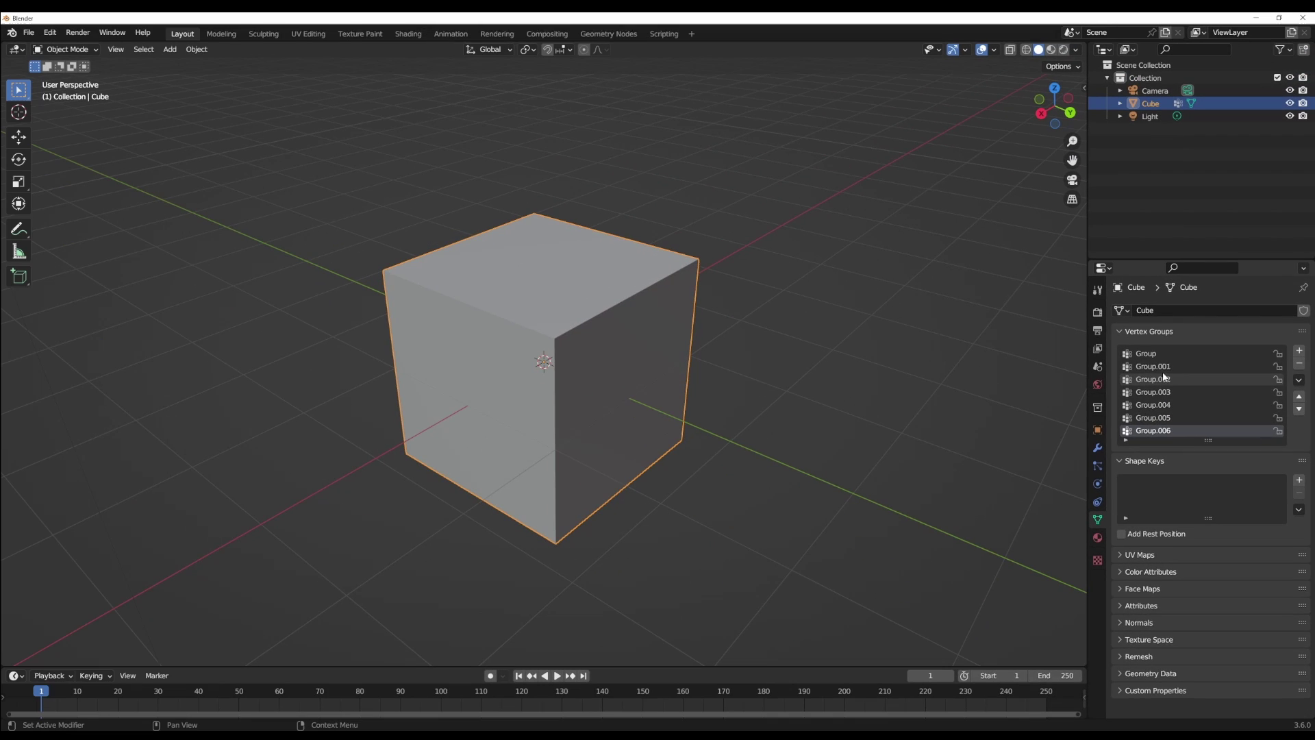
pyautogui.click(1165, 372)
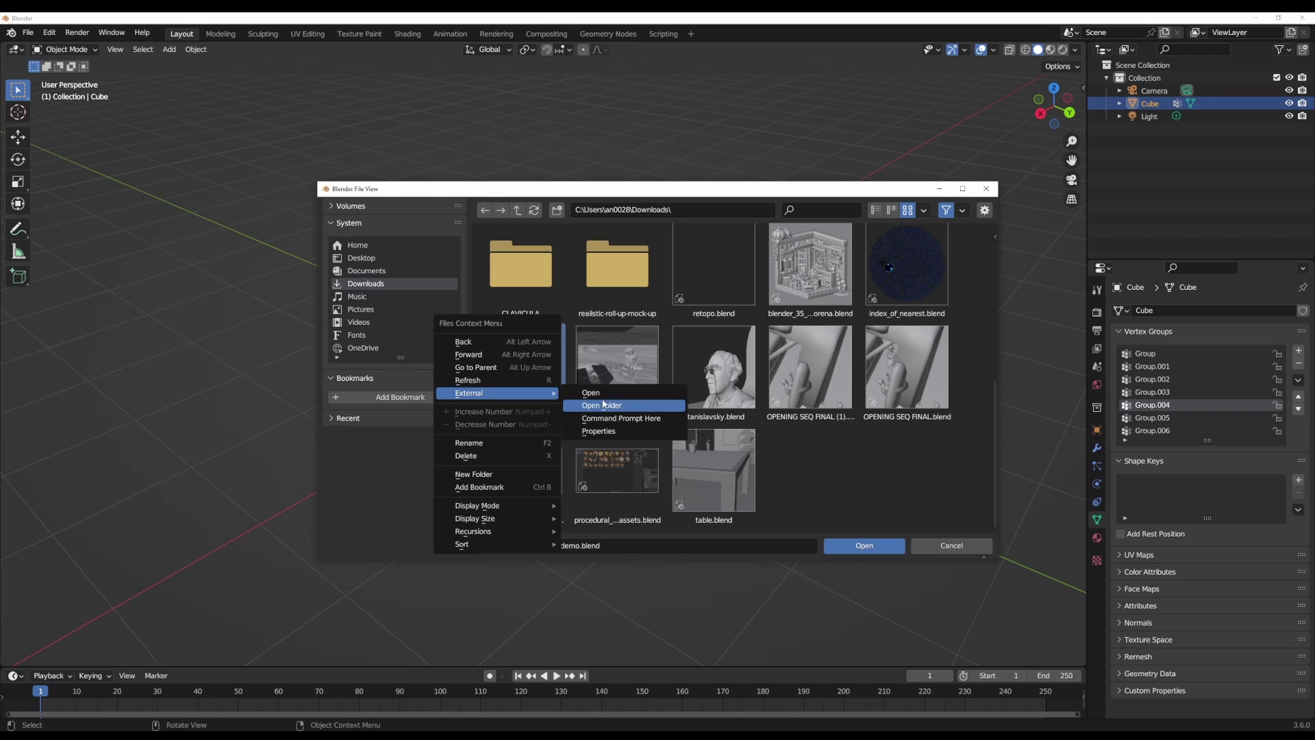
# Step: Close the External context menu, leaving the Downloads folder of .blend files showing
pyautogui.click(852, 491)
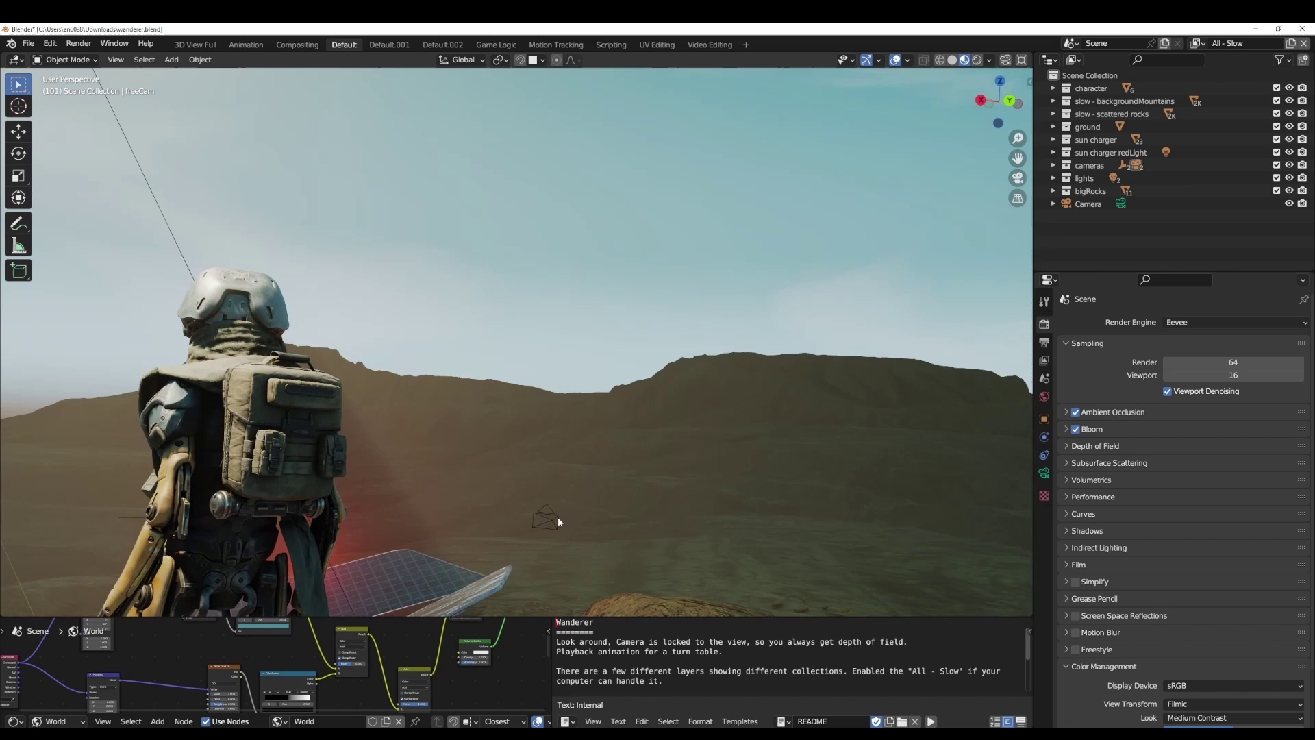
# Step: View the wanderer scene through Camera, then turntable_CAM, and finish with freeCam selected
pyautogui.click(558, 519)
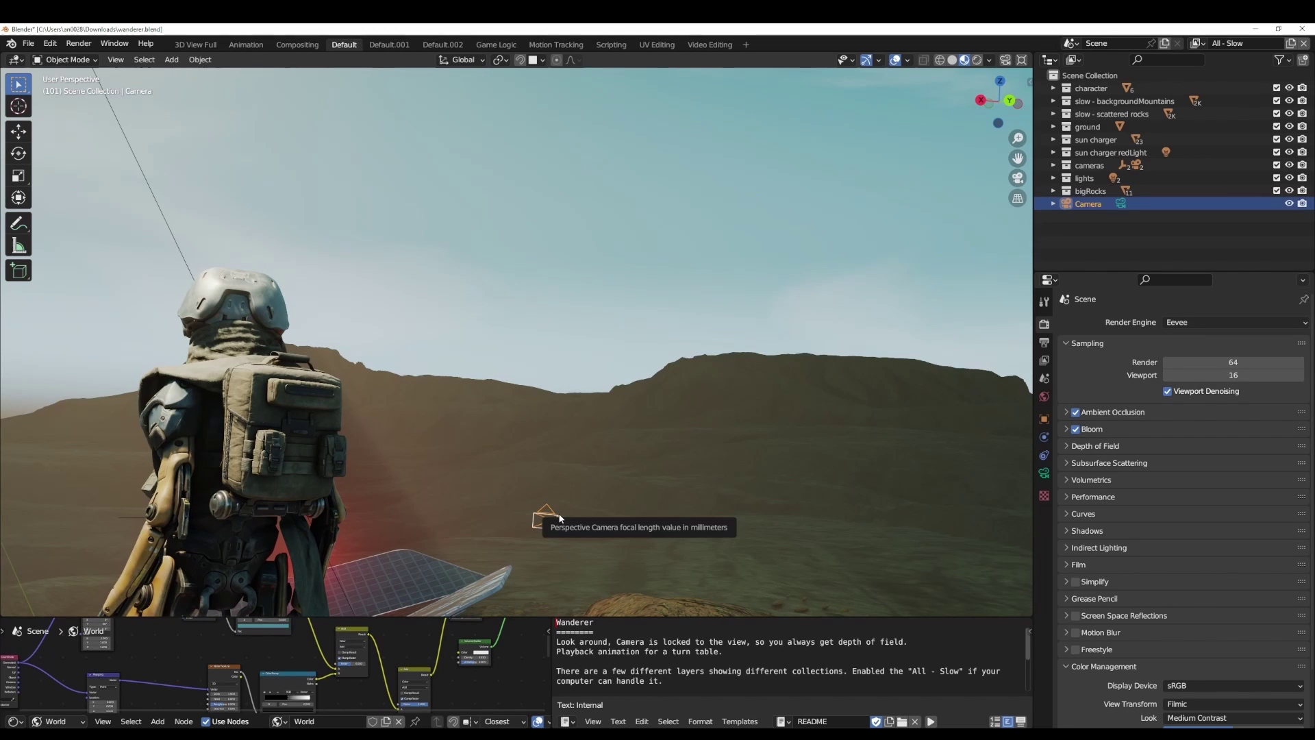
pyautogui.press('KP_0')
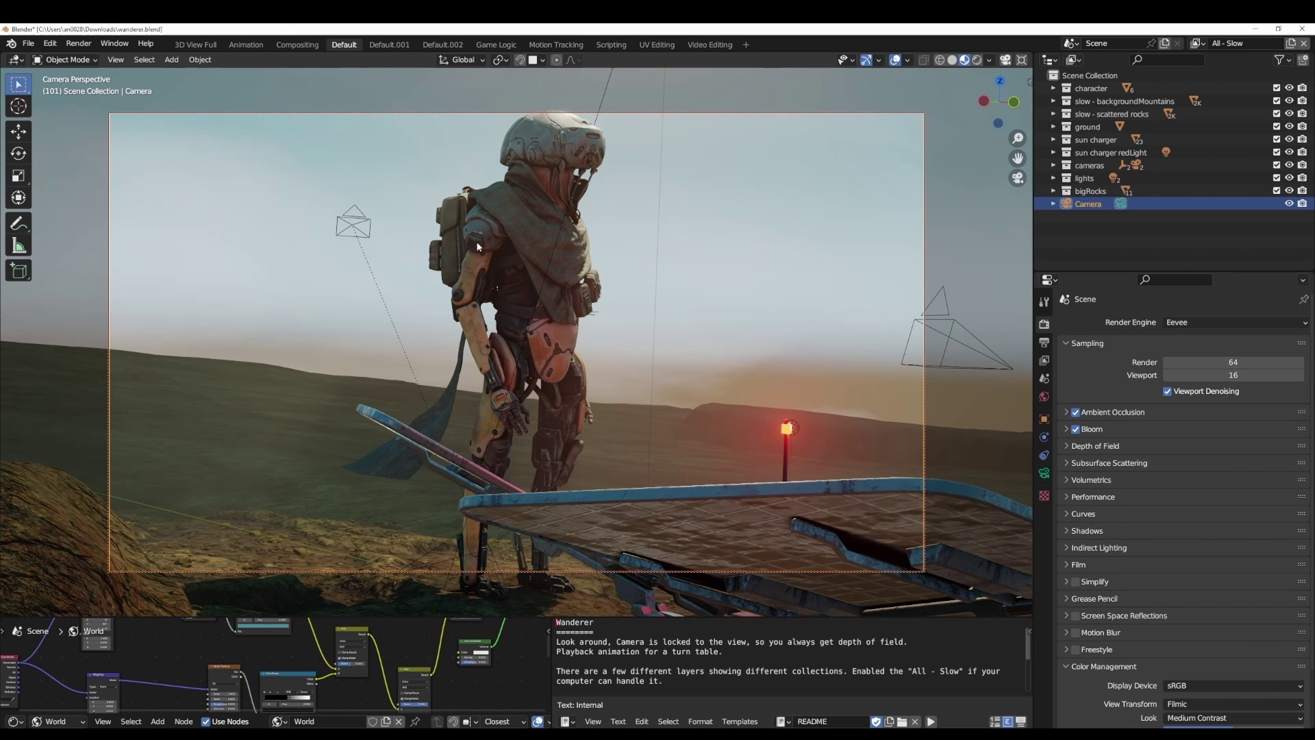
pyautogui.click(355, 217)
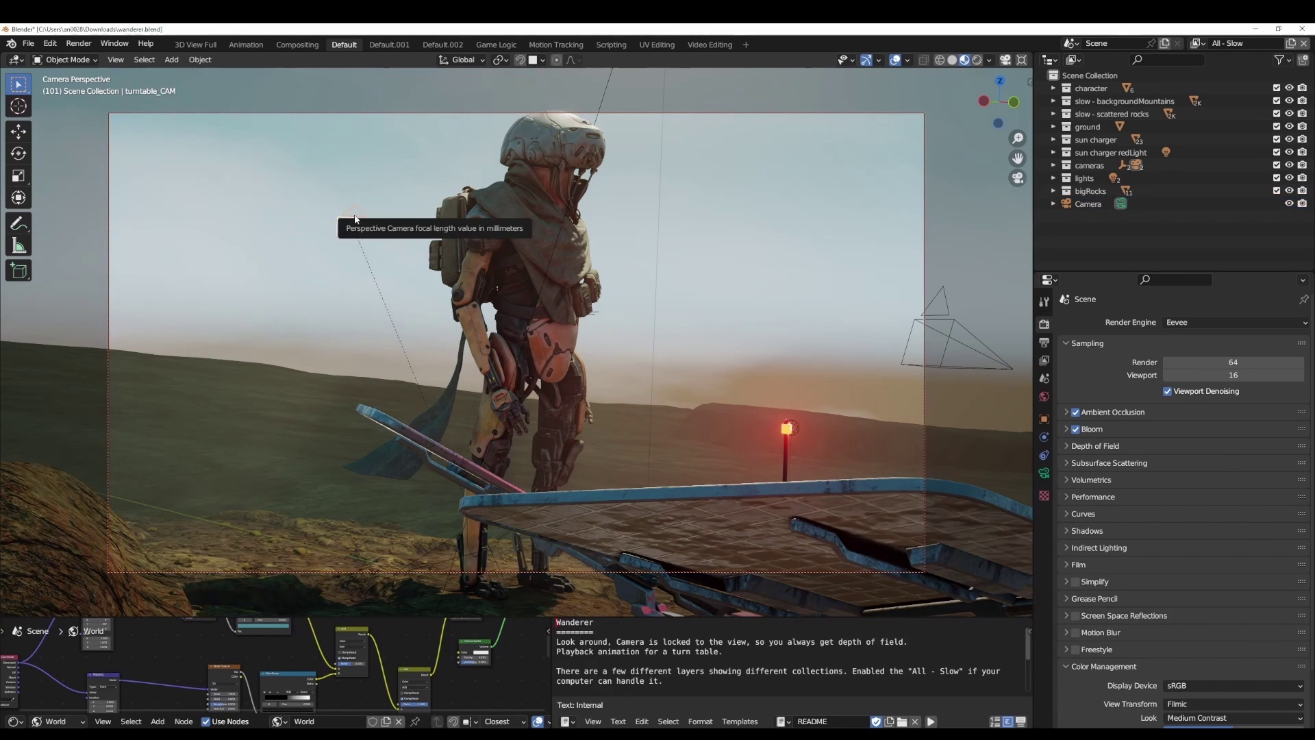
pyautogui.press('ctrl+KP_0')
pyautogui.moveTo(355, 215); pyautogui.dragTo(572, 310, button='middle')
pyautogui.click(453, 358)
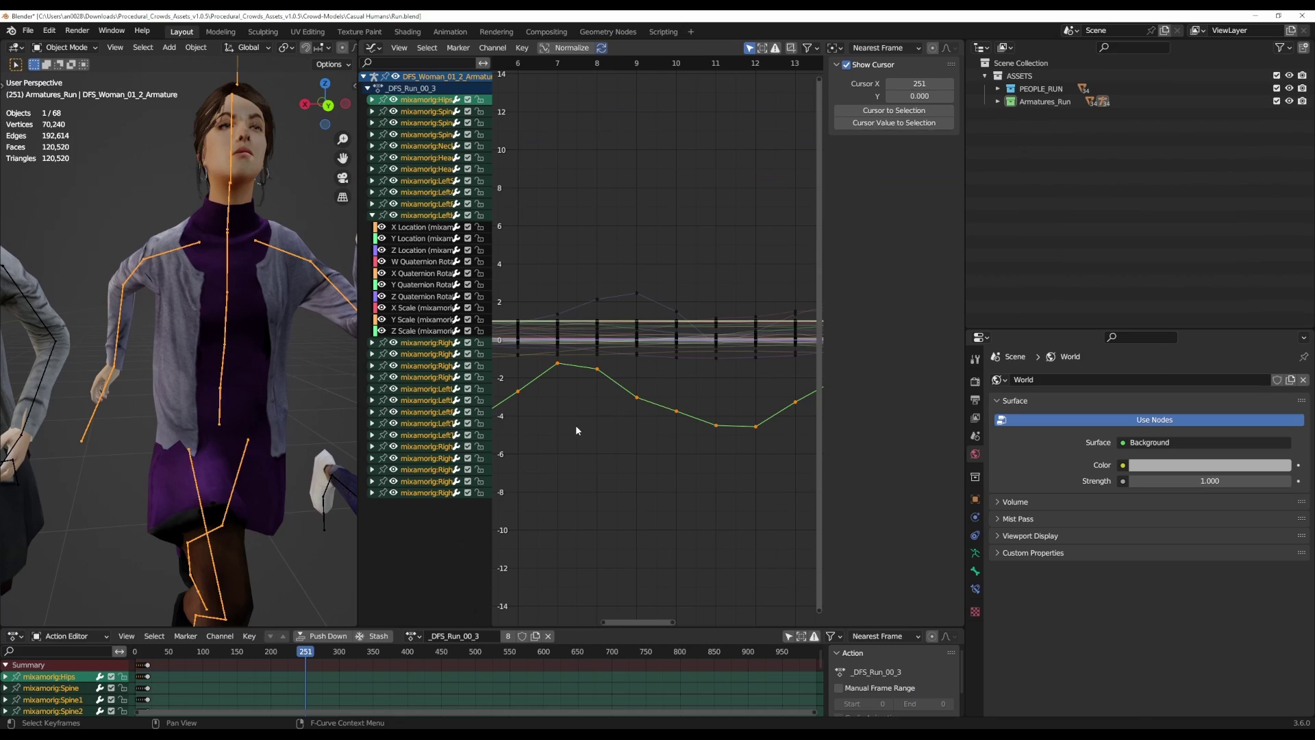
# Step: Bring up the keyframe blending and smoothing options, and show Scene Duration in the status bar
pyautogui.hotkey('alt', 'd')
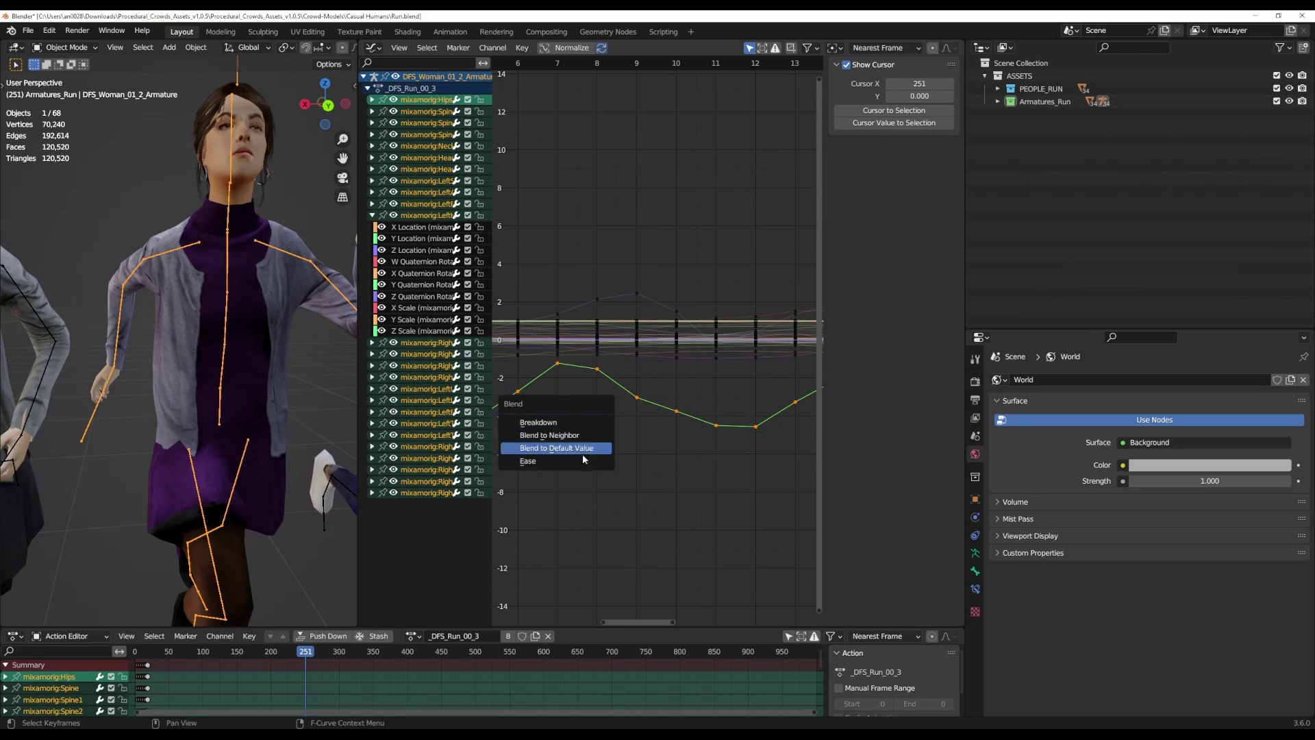
pyautogui.hotkey('ctrl', 'alt', 'o')
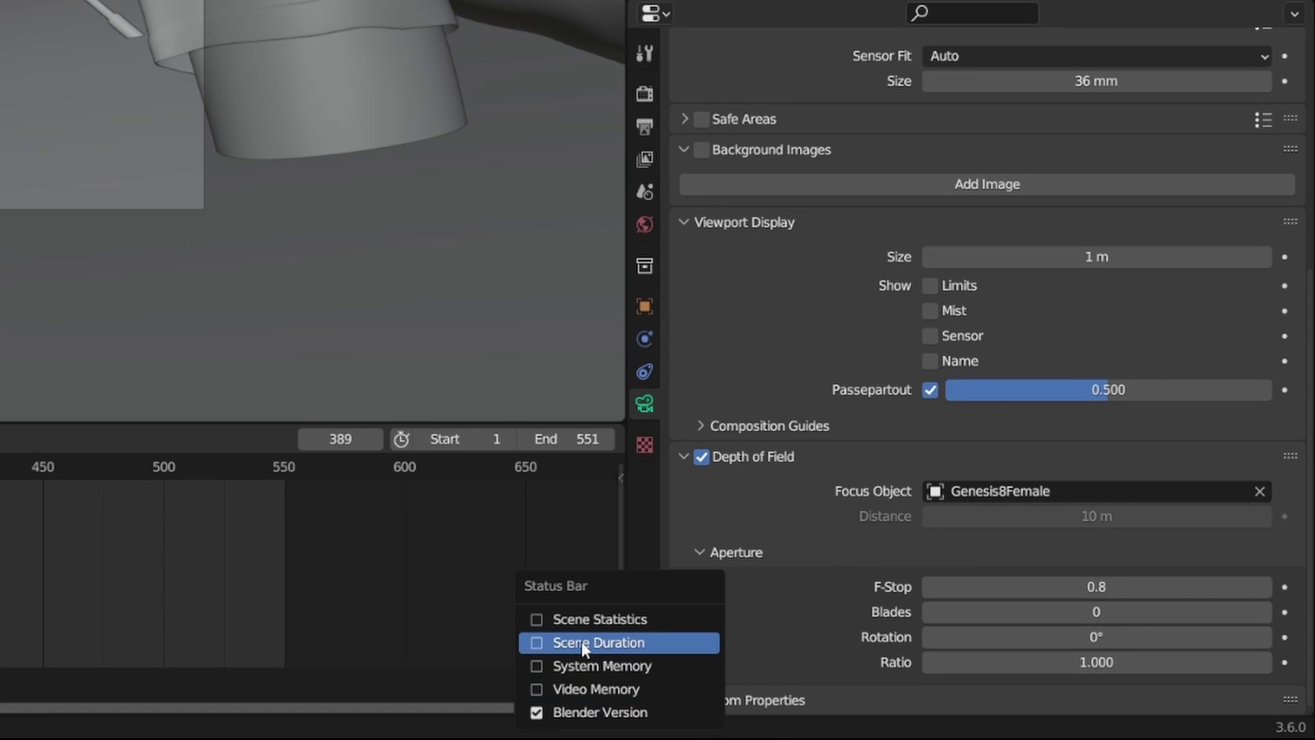
pyautogui.click(582, 641)
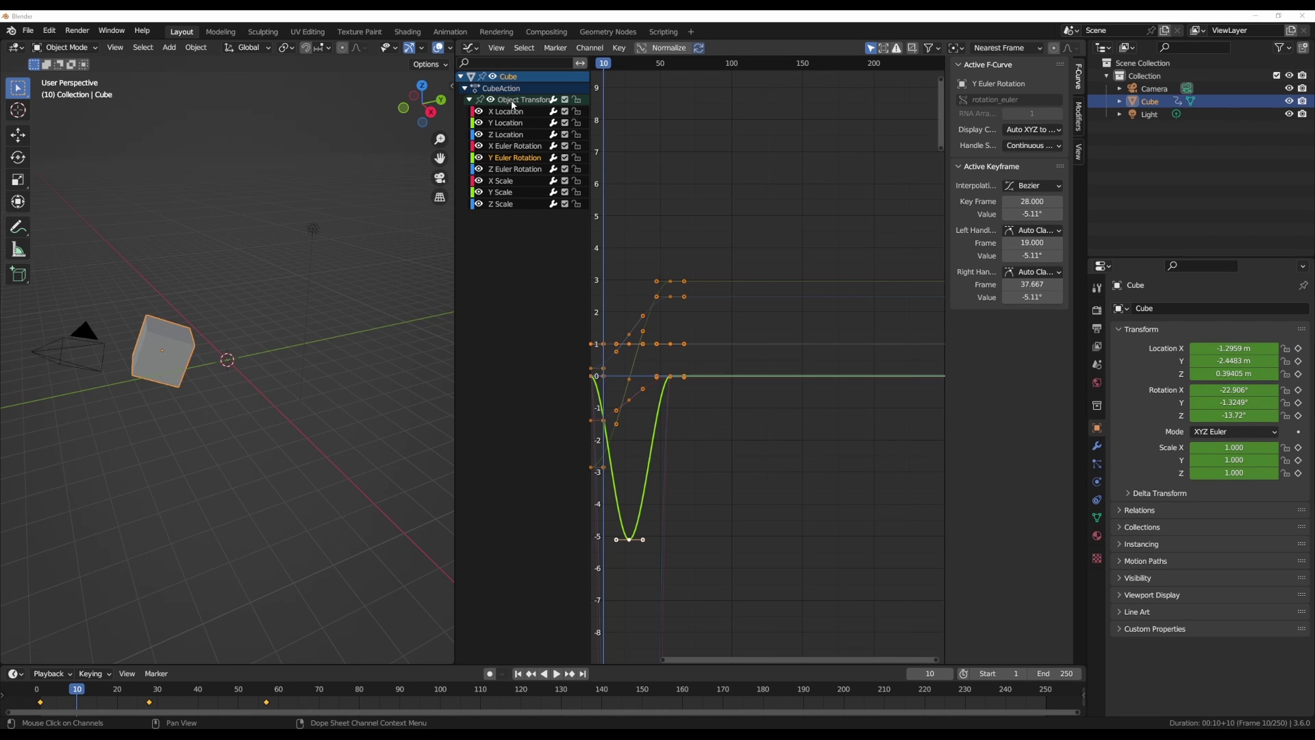
# Step: Select all of the cube's Object Transforms curves, then grow and shrink the selection
pyautogui.click(515, 101)
pyautogui.click(515, 101)
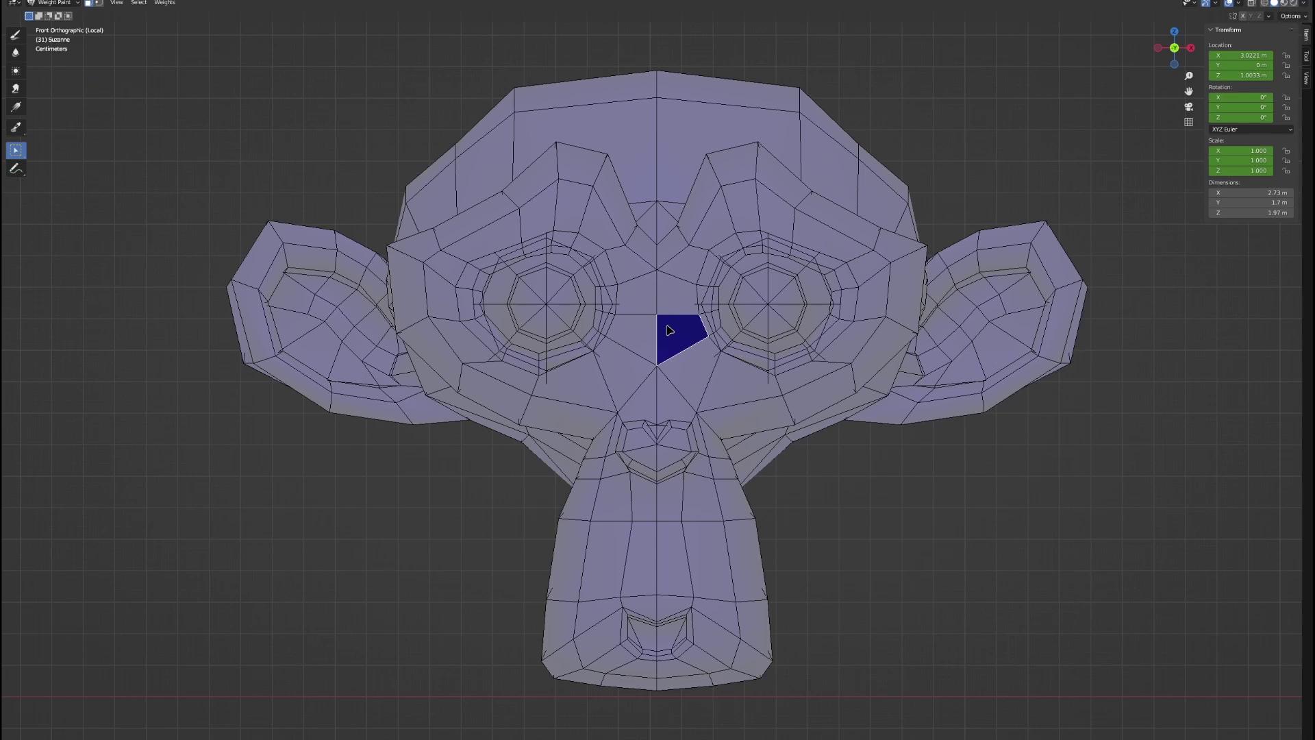
pyautogui.press('ctrl+KP_Add')
pyautogui.press('ctrl+KP_Add')
pyautogui.press('ctrl+KP_Add')
pyautogui.press('ctrl+KP_Add')
pyautogui.press('ctrl+KP_Add')
pyautogui.press('ctrl+KP_Subtract')
pyautogui.press('ctrl+KP_Subtract')
pyautogui.press('ctrl+KP_Subtract')
pyautogui.press('ctrl+KP_Subtract')
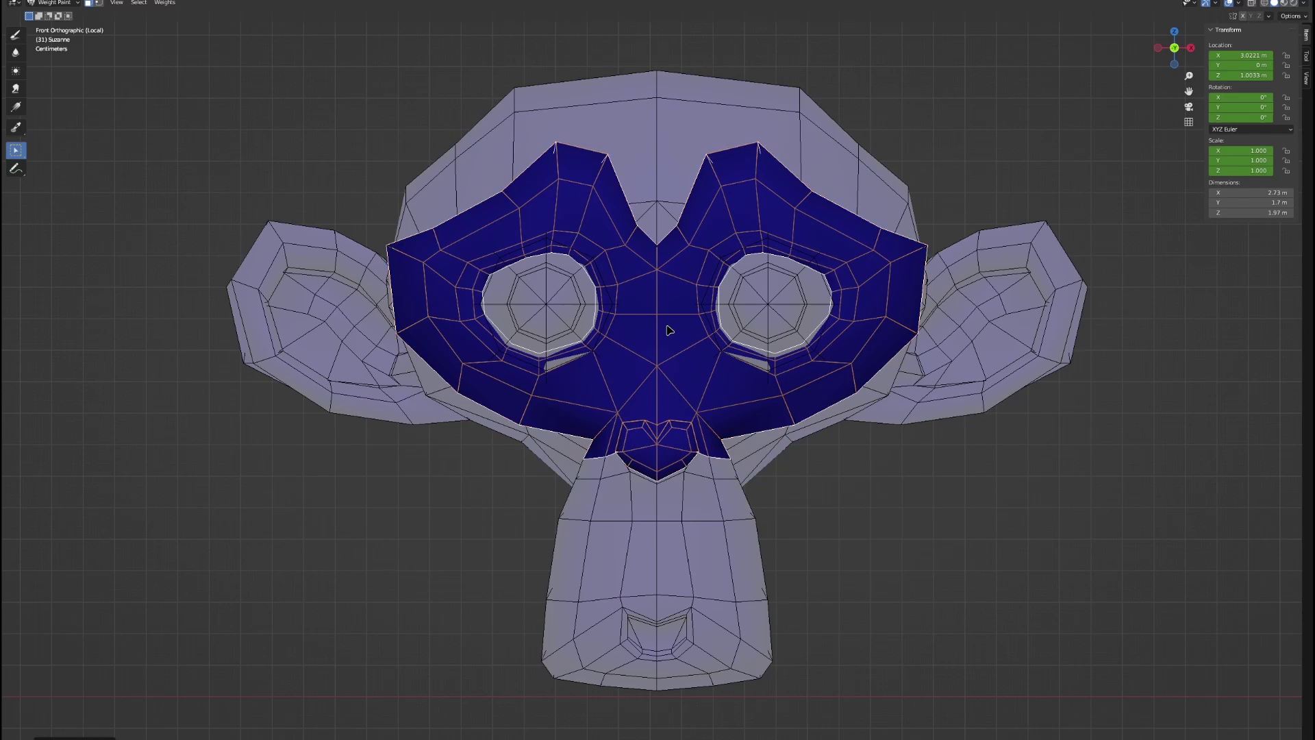
pyautogui.press('ctrl+KP_Subtract')
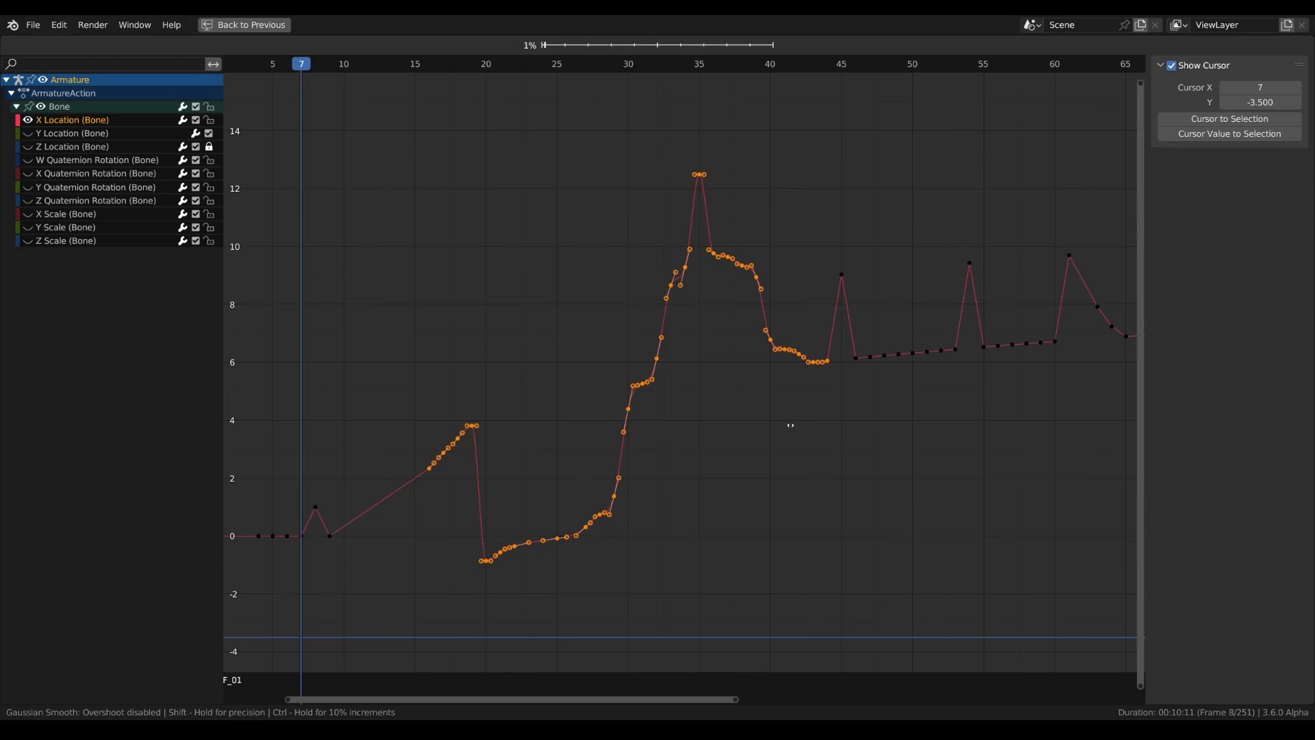
pyautogui.moveTo(968, 445)
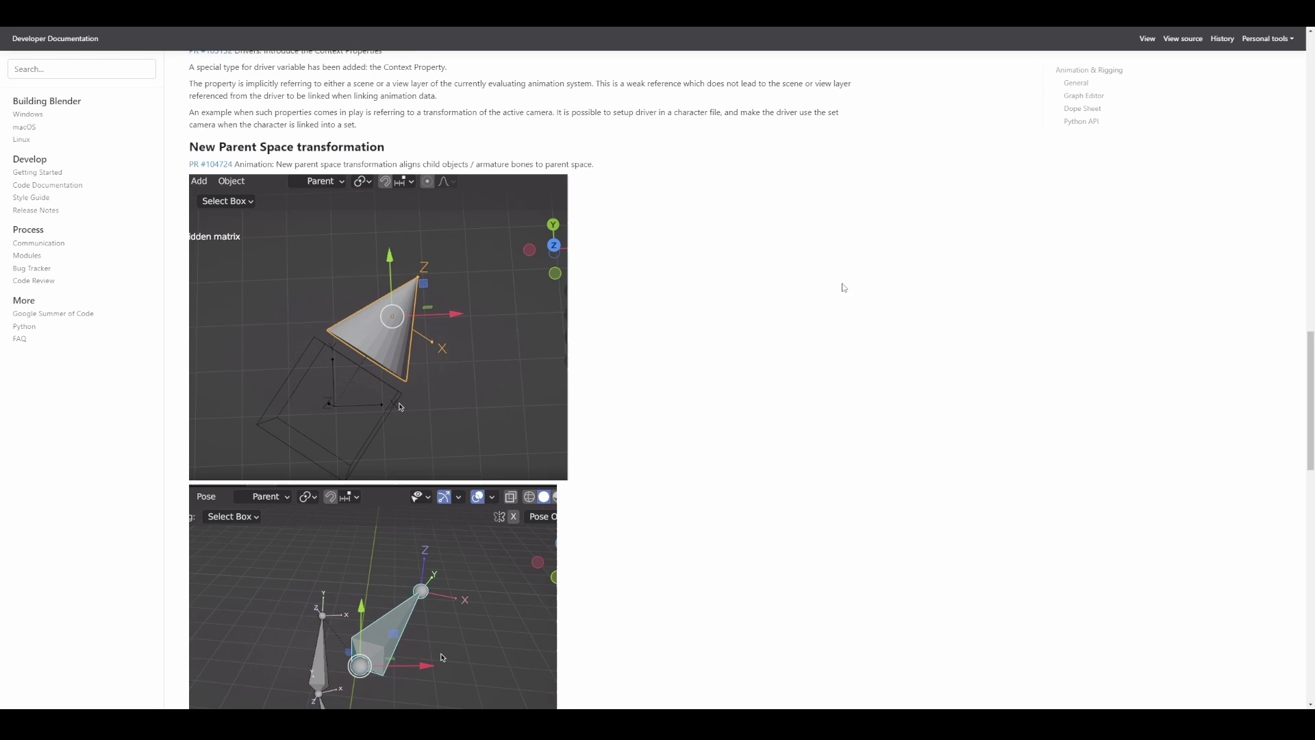
# Step: Scroll the release notes to the Gaussian Smooth Operator notes and the Keyframes and Dope Sheet sections
pyautogui.scroll(-8, 837, 264)
pyautogui.scroll(-5, 835, 261)
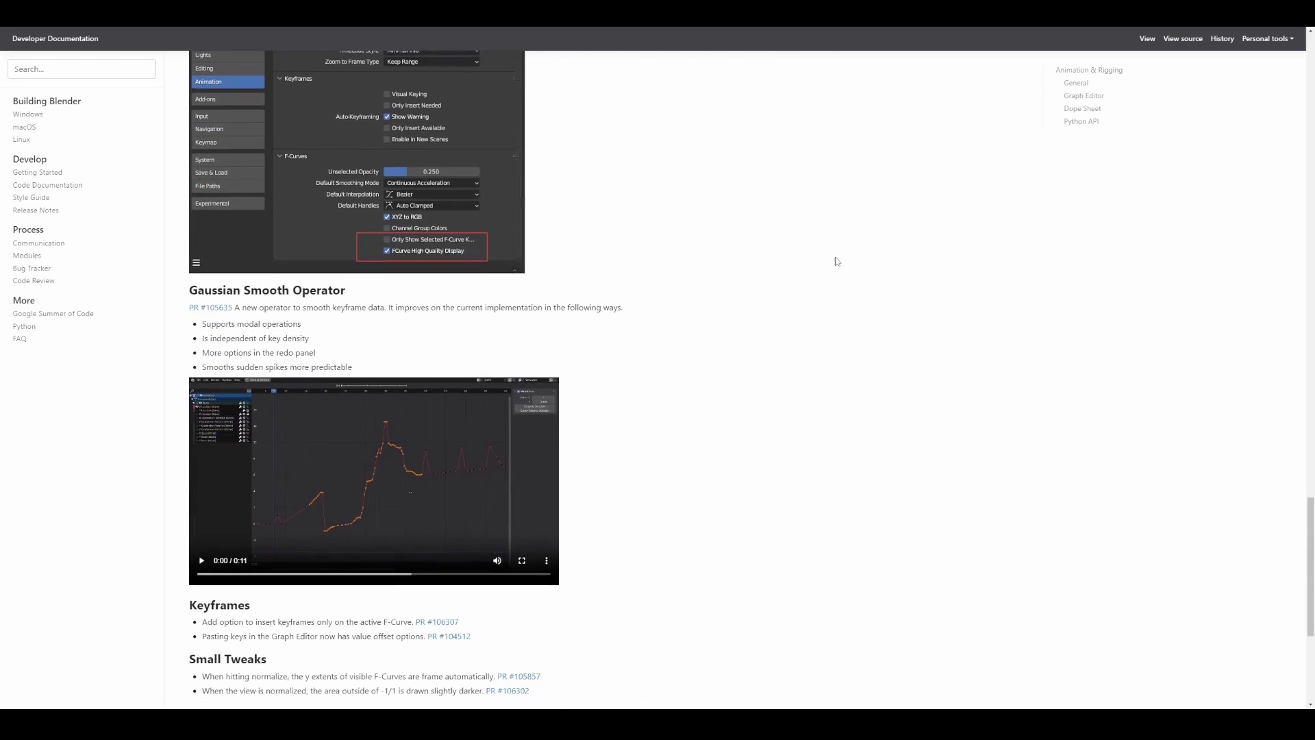
pyautogui.scroll(2, 838, 261)
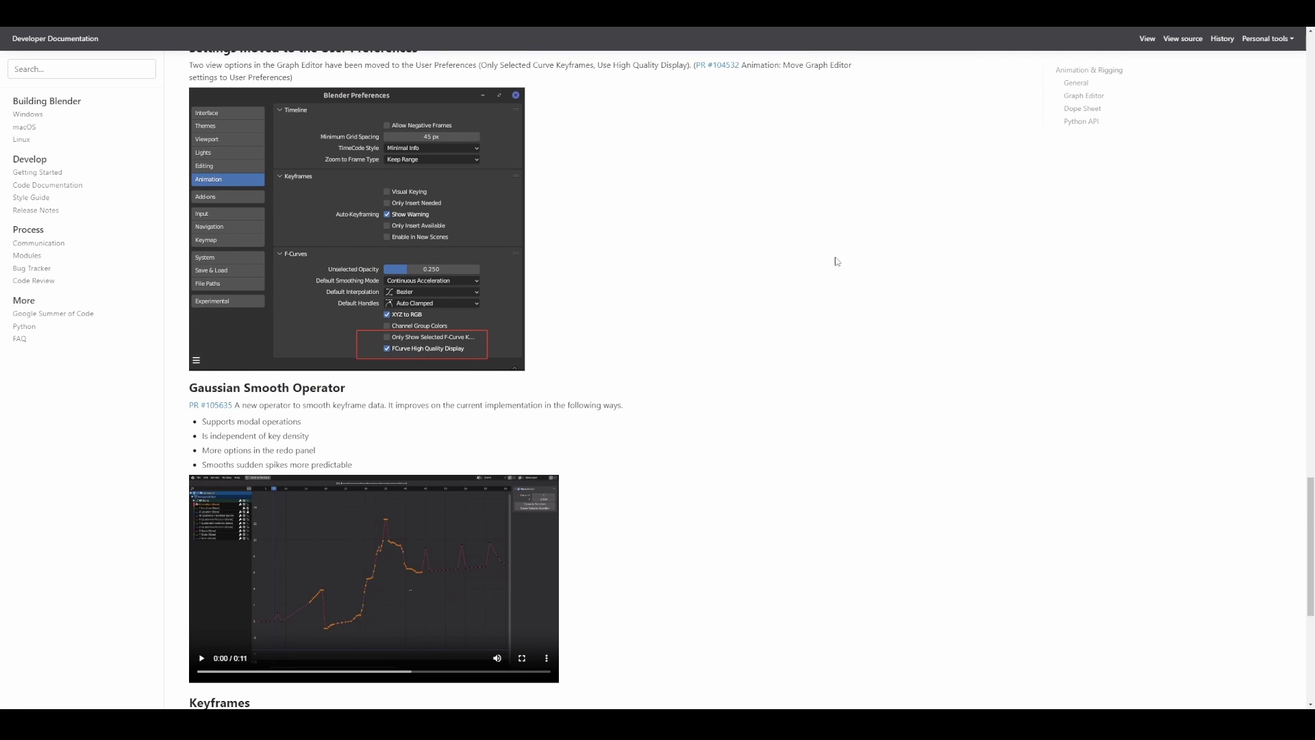
pyautogui.scroll(-3, 837, 261)
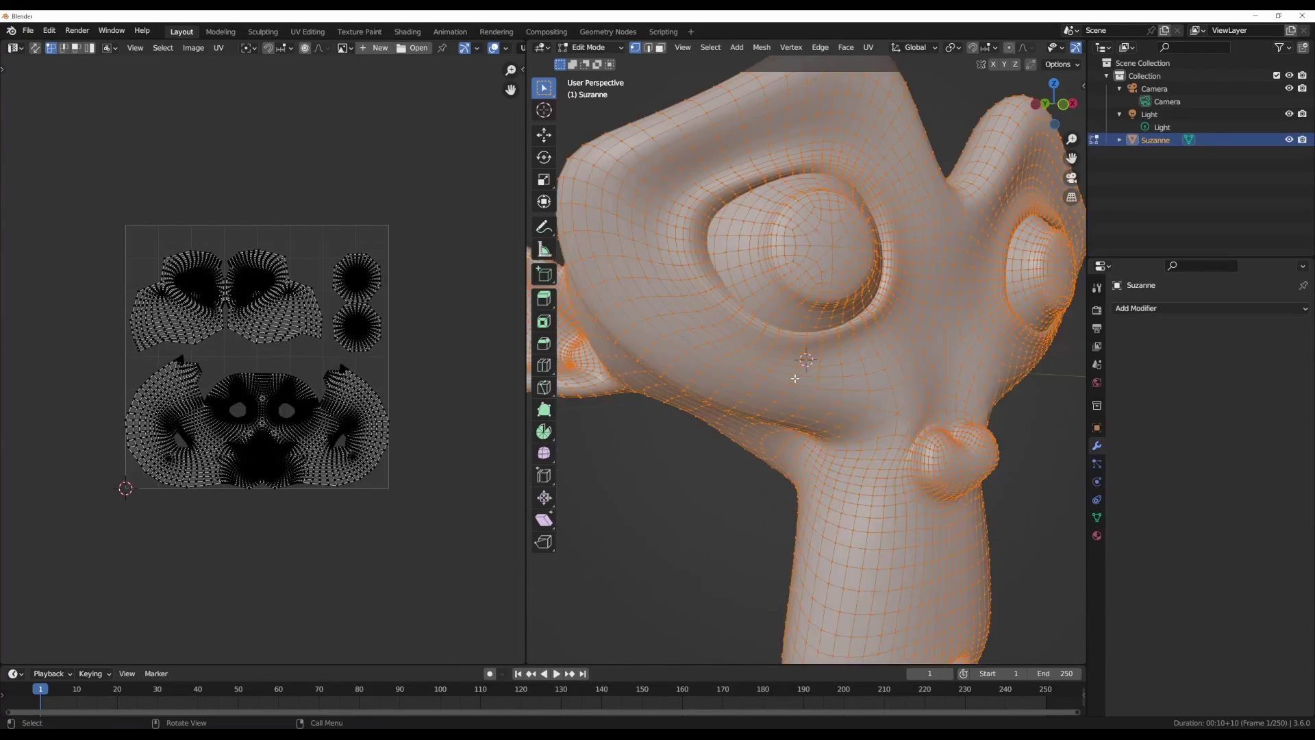
# Step: Zoom onto Suzanne's UV islands and select the entire bottom island as linked
pyautogui.scroll(-5, 759, 392)
pyautogui.scroll(4, 352, 347)
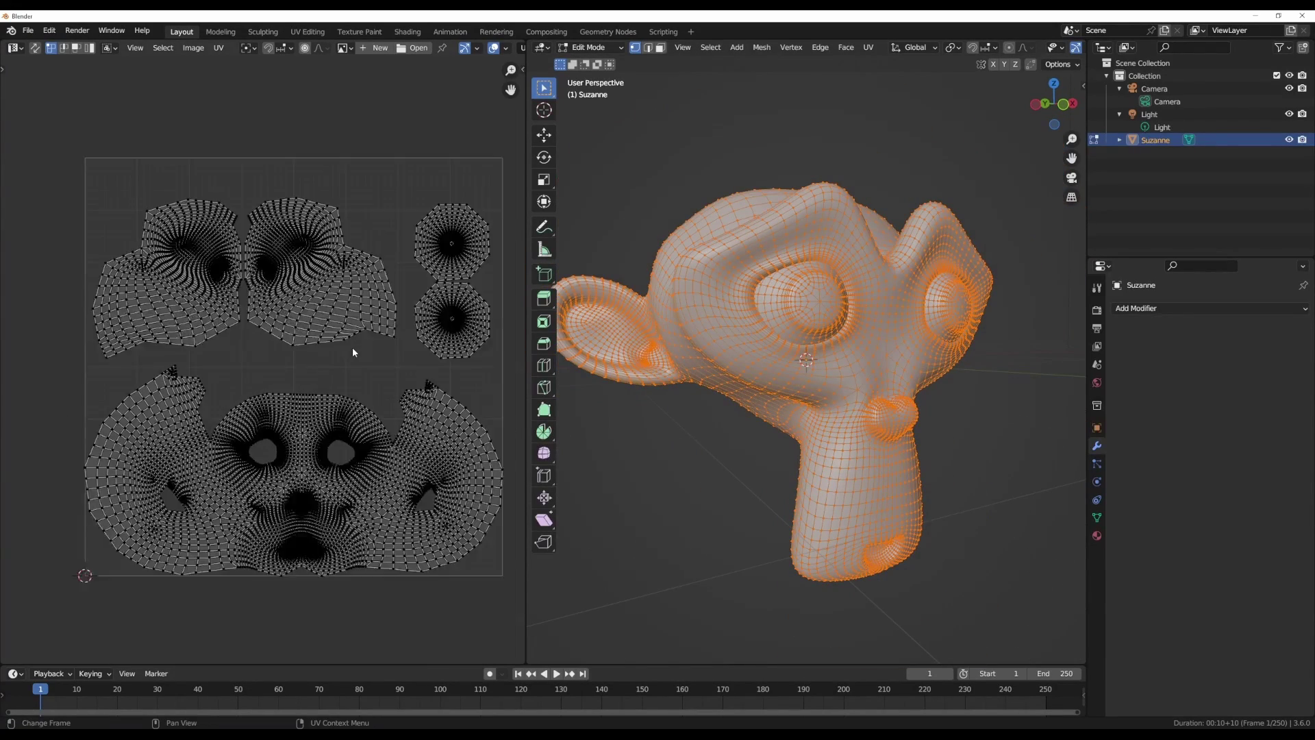
pyautogui.scroll(-2, 350, 369)
pyautogui.moveTo(348, 388); pyautogui.dragTo(333, 346, button='middle')
pyautogui.scroll(2, 351, 359)
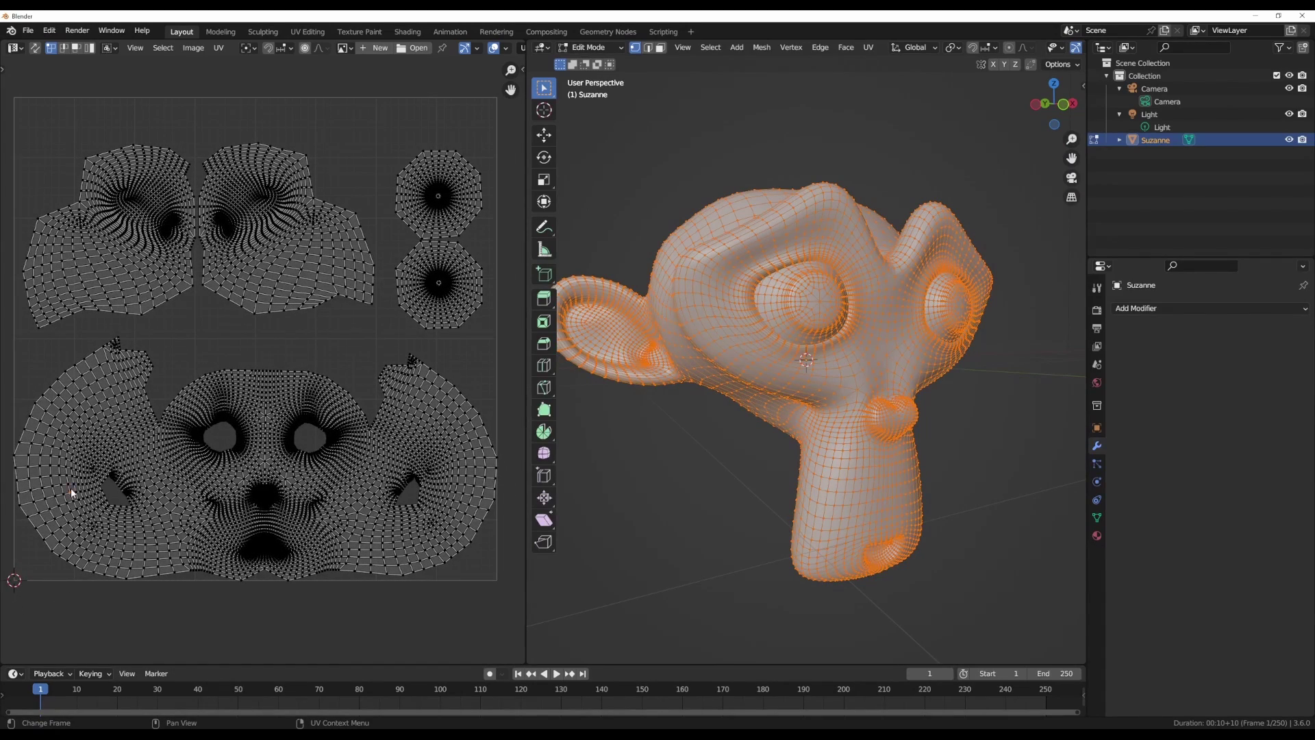
pyautogui.hotkey('ctrl', 'l')
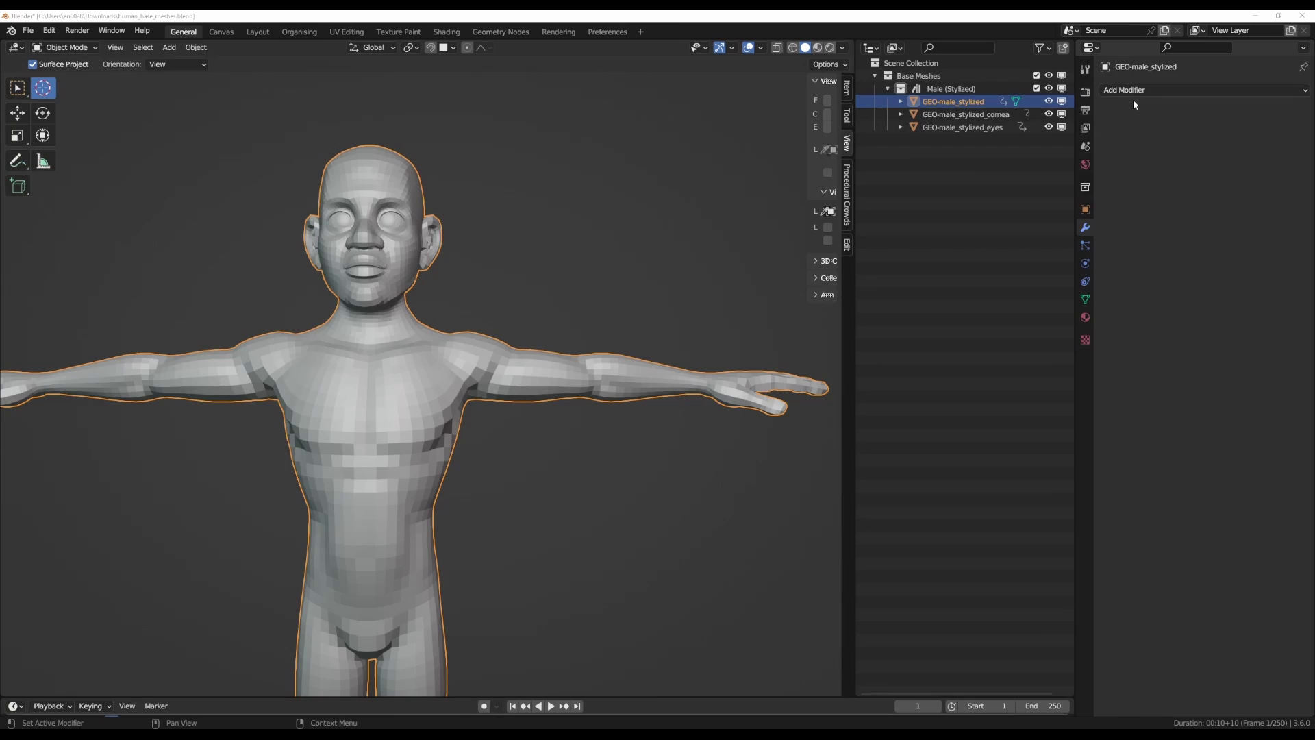
# Step: Add a Subdivision Surface modifier to the stylized male body
pyautogui.click(1136, 94)
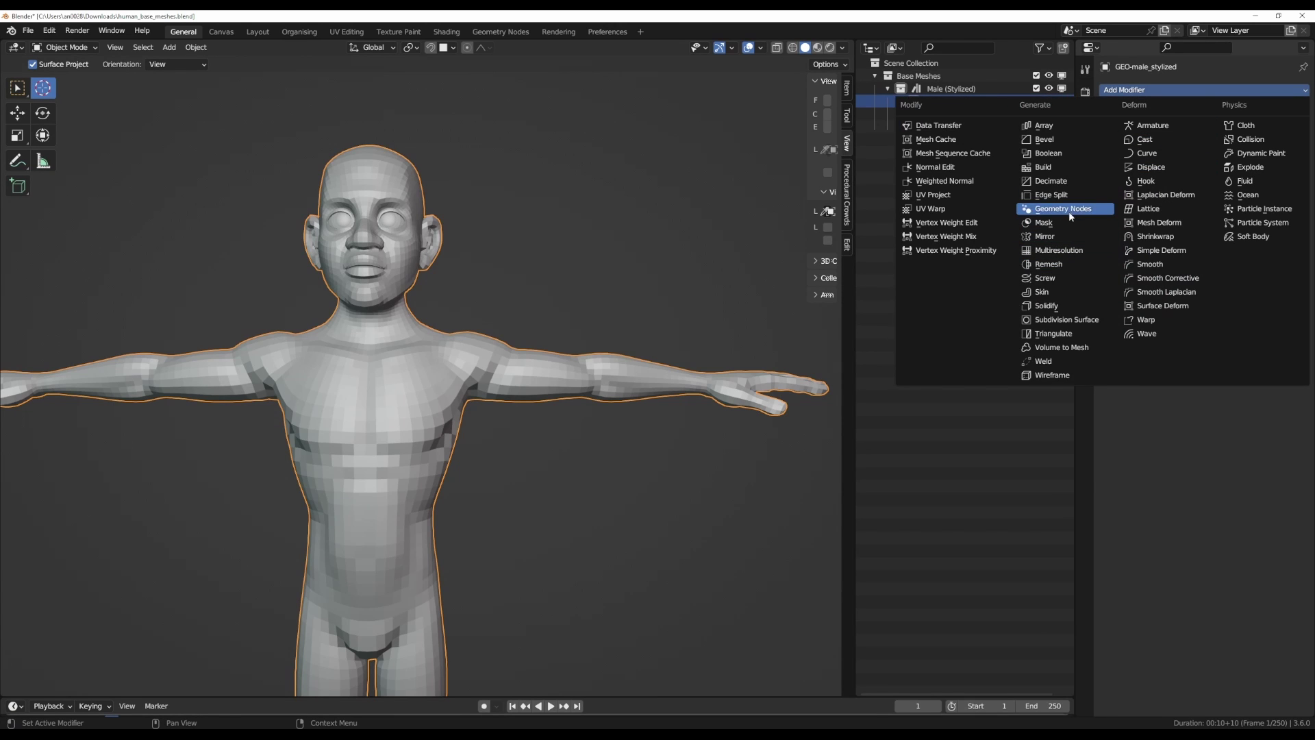
pyautogui.click(1079, 322)
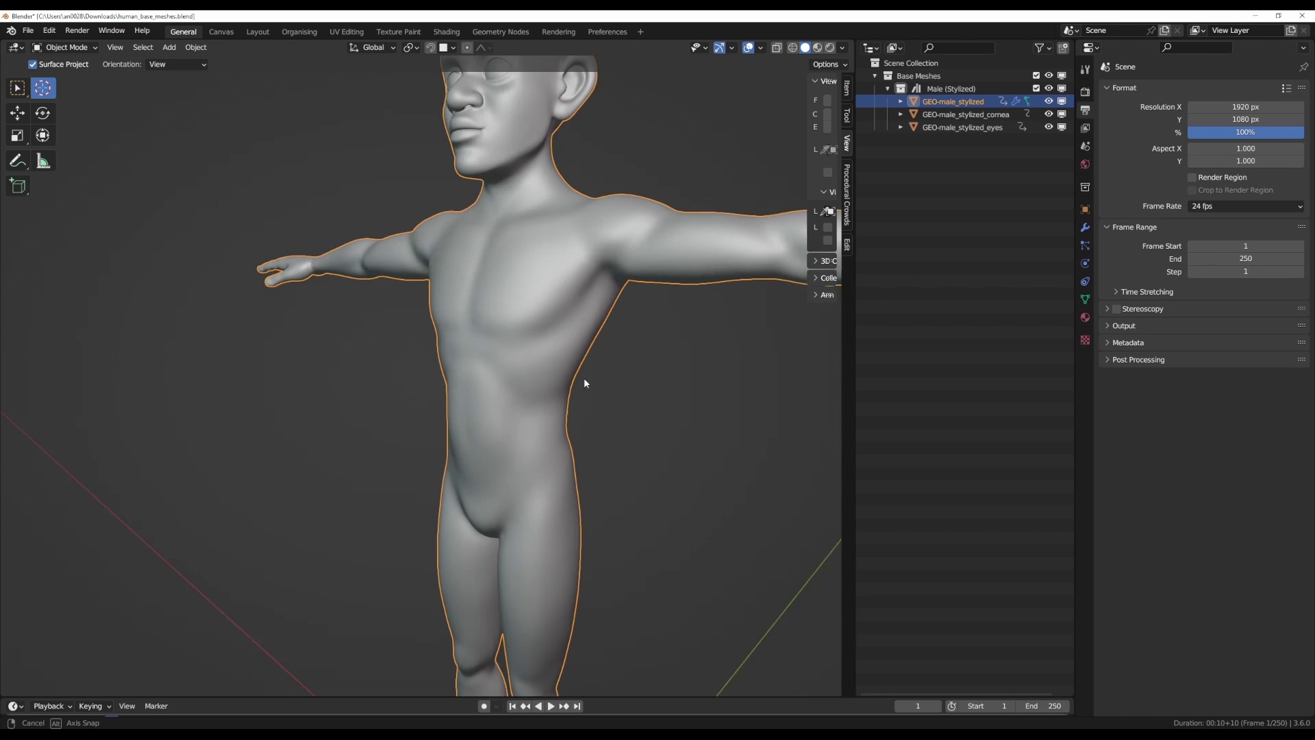
pyautogui.moveTo(584, 377); pyautogui.dragTo(610, 363, button='middle')
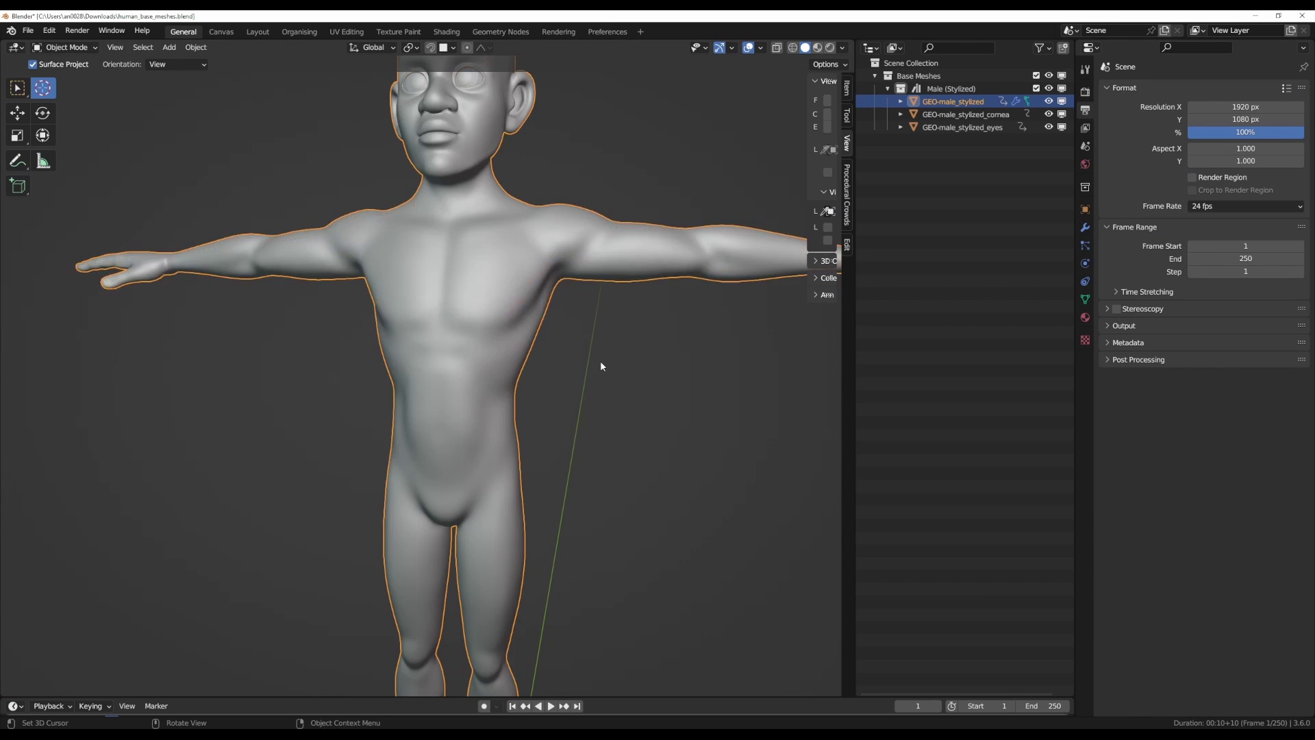
pyautogui.scroll(-5, 589, 355)
# Step: Toggle between Edit and Object Mode while orbiting to inspect the smoothed figure
pyautogui.press('Tab')
pyautogui.press('Tab')
pyautogui.press('Tab')
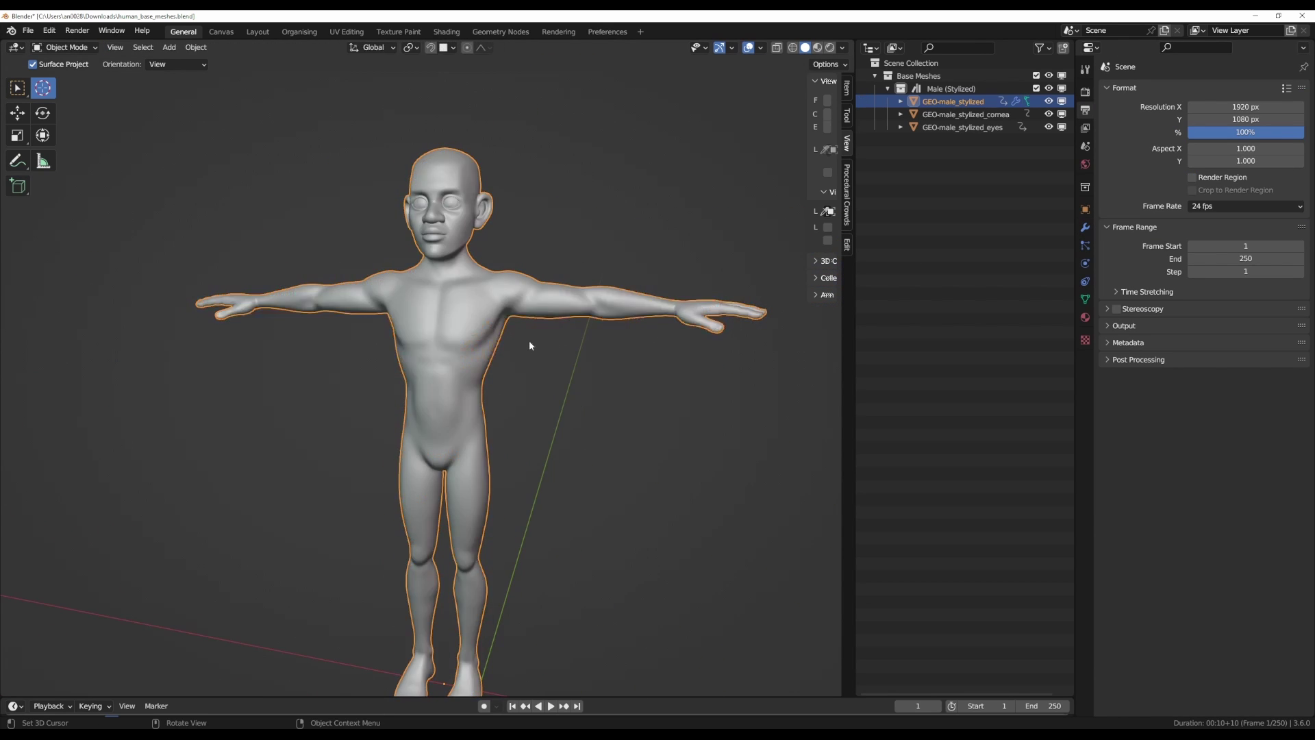
pyautogui.moveTo(546, 352); pyautogui.dragTo(517, 333, button='middle')
pyautogui.scroll(5, 510, 335)
pyautogui.press('Tab')
pyautogui.press('Tab')
pyautogui.scroll(-5, 471, 341)
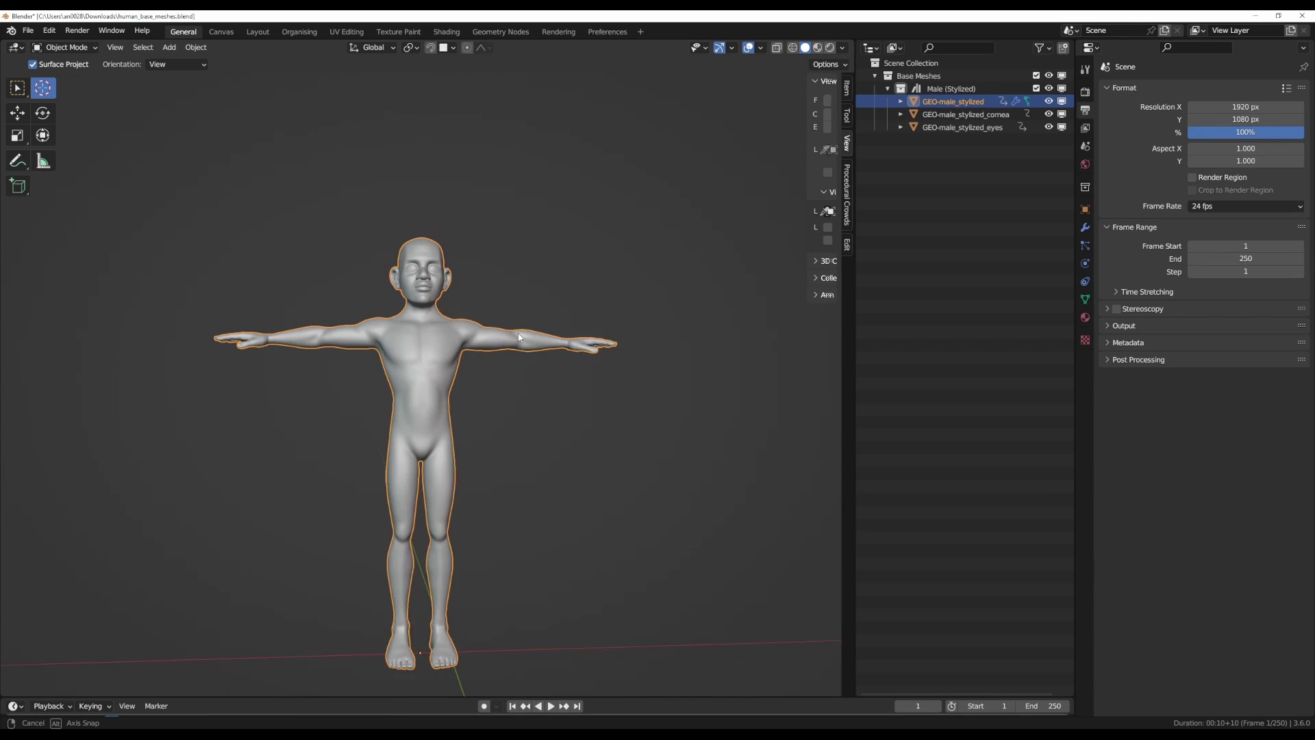
pyautogui.scroll(2, 507, 333)
pyautogui.press('Tab')
pyautogui.press('Tab')
pyautogui.press('Tab')
pyautogui.scroll(-2, 521, 353)
pyautogui.moveTo(543, 376); pyautogui.dragTo(805, 372, button='middle')
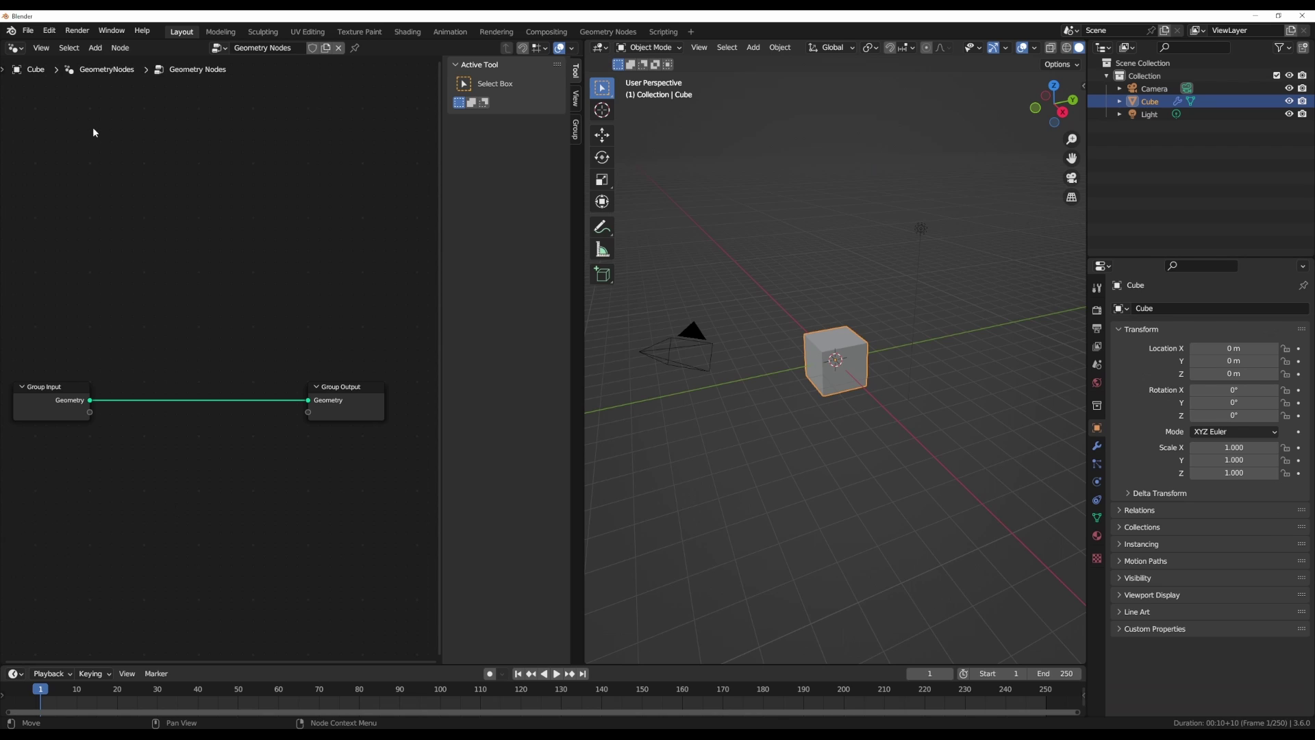
# Step: Drop a Simulation Zone on the Group Input–Output link with a Transform Geometry node inside it
pyautogui.click(95, 47)
pyautogui.moveTo(122, 213)
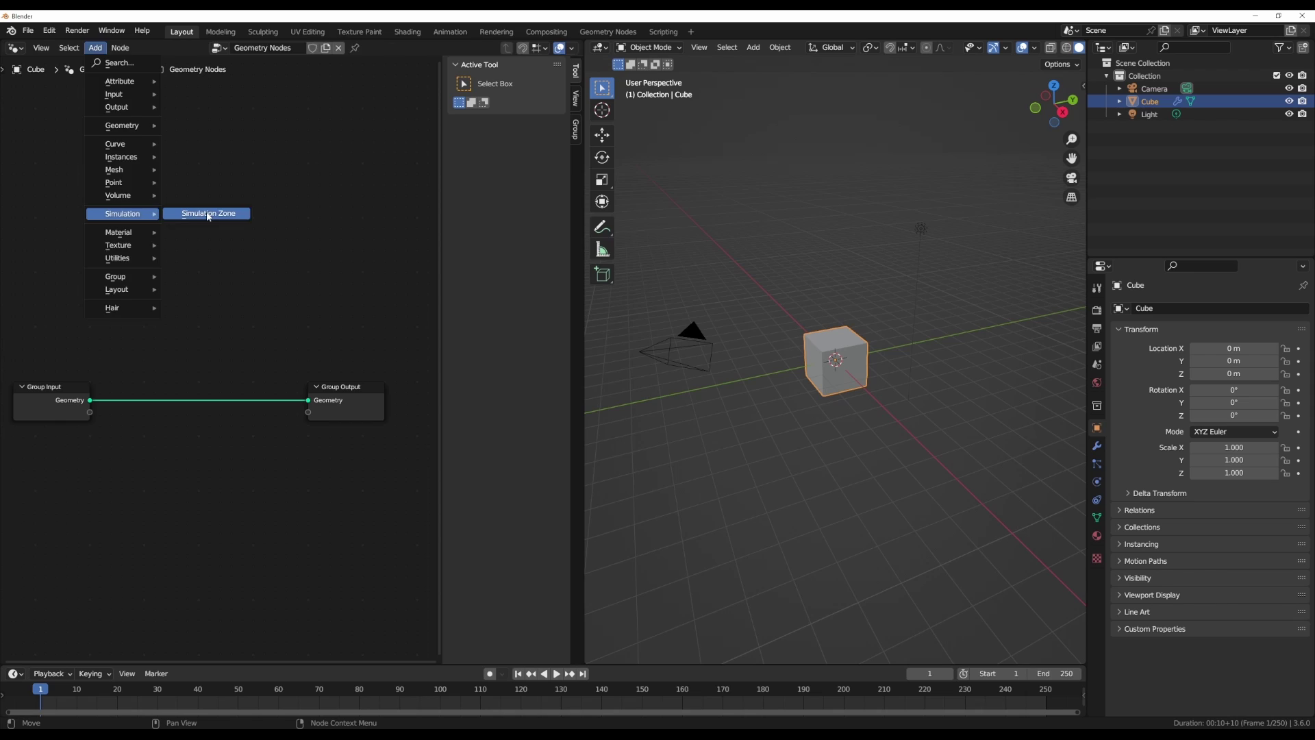
pyautogui.click(208, 213)
pyautogui.click(348, 437)
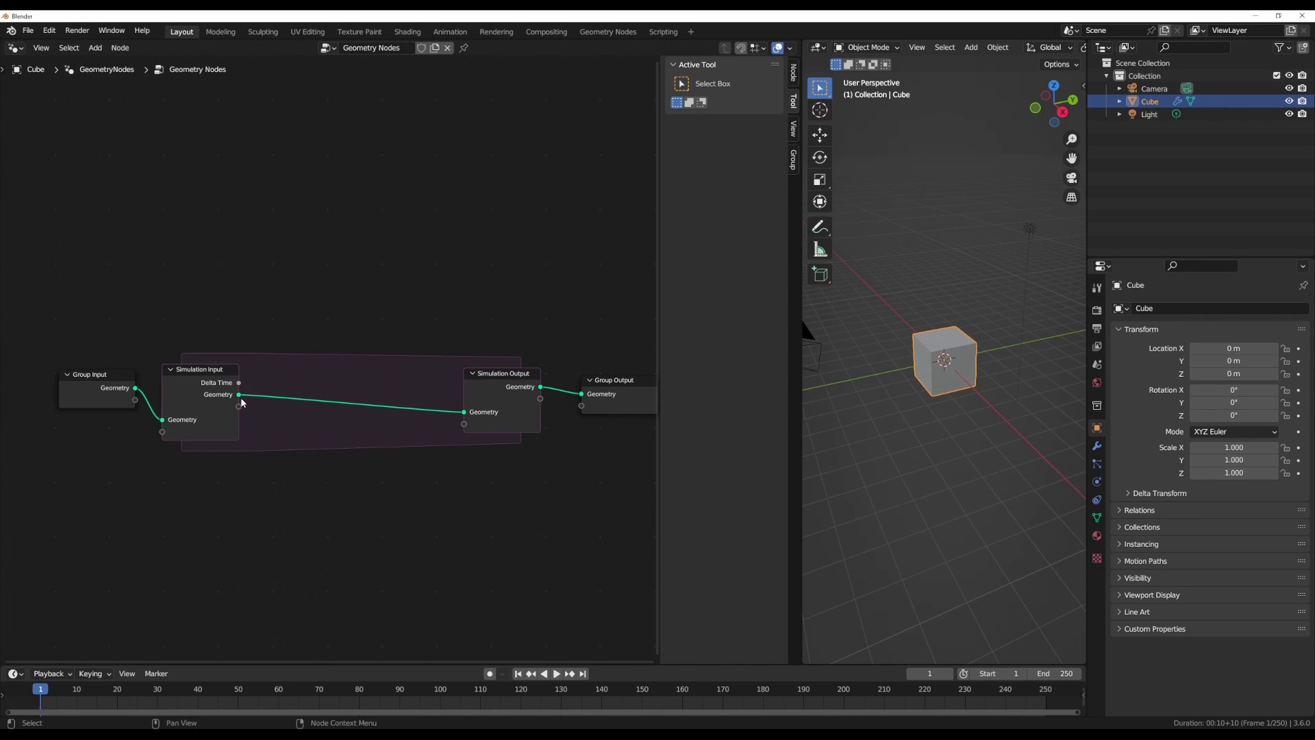
pyautogui.press('Return')
pyautogui.click(472, 415)
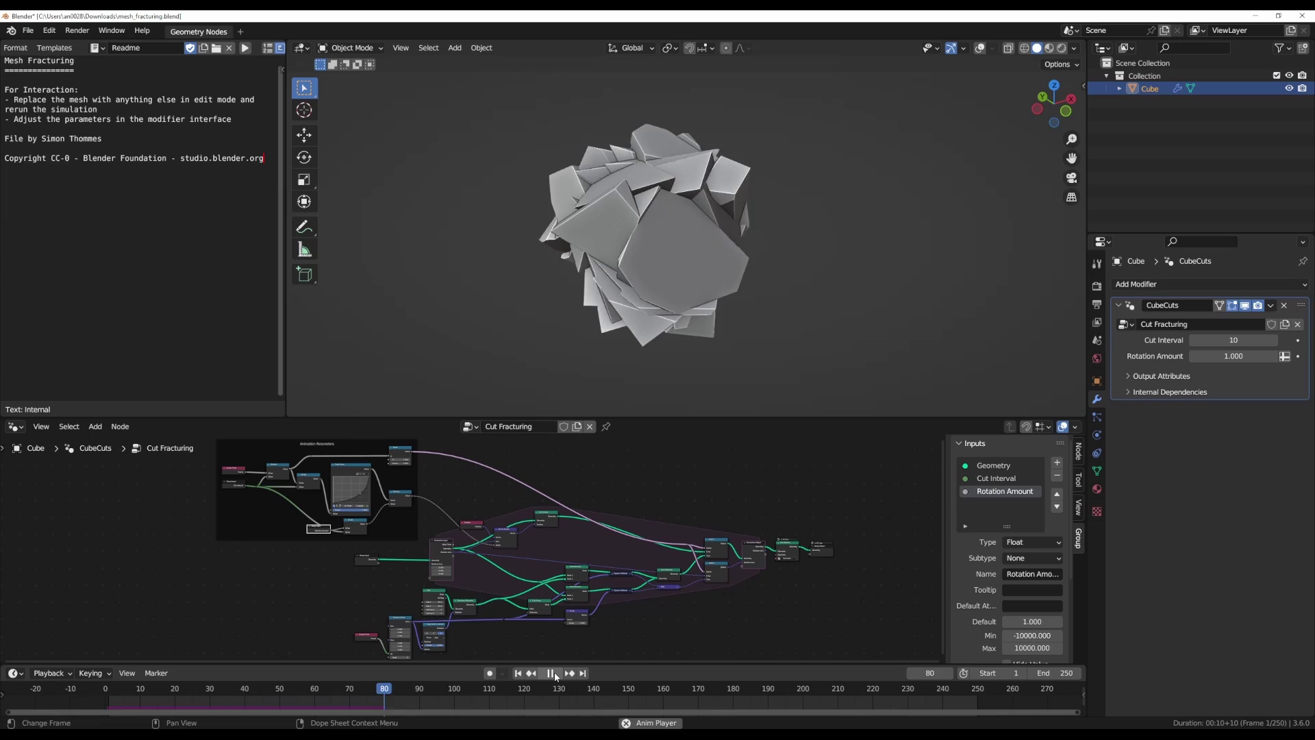
pyautogui.moveTo(677, 323); pyautogui.dragTo(510, 259, button='middle')
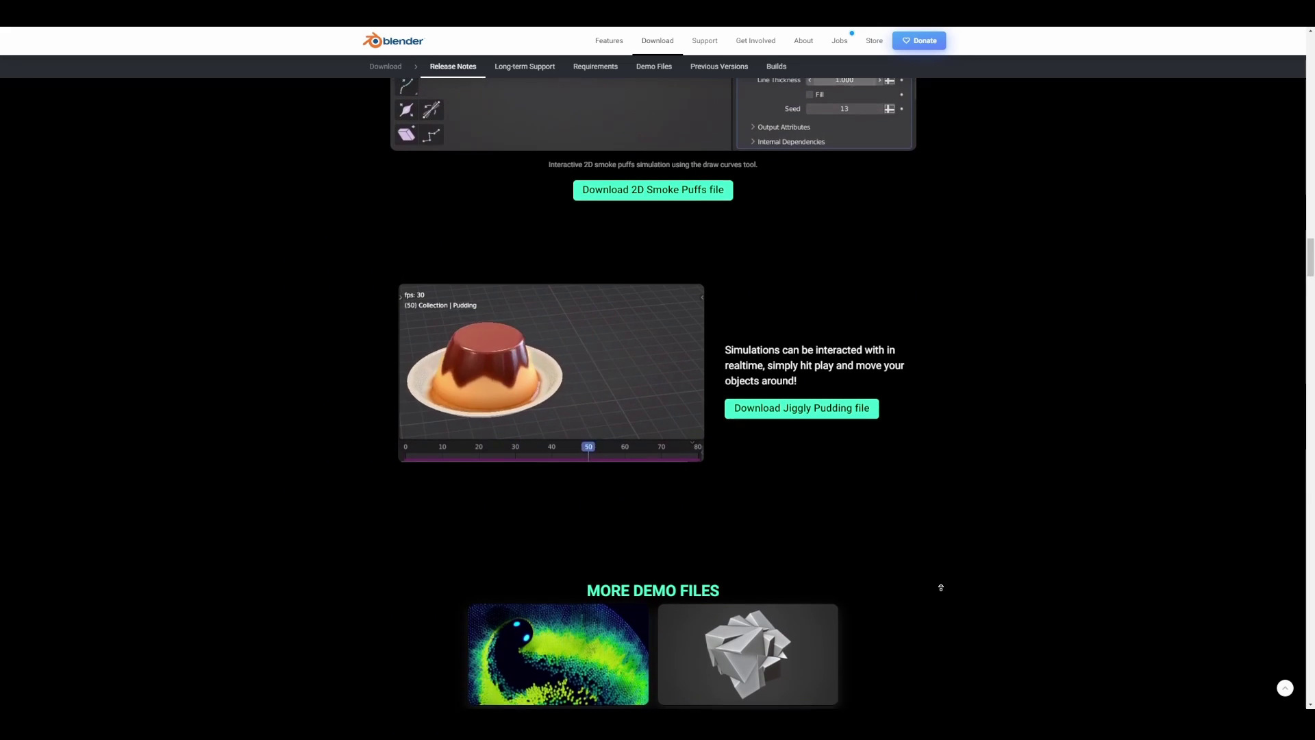
# Step: Scroll the release notes up to the TIME TO PLAY heading and the smoke puffs demo
pyautogui.scroll(1, 940, 587)
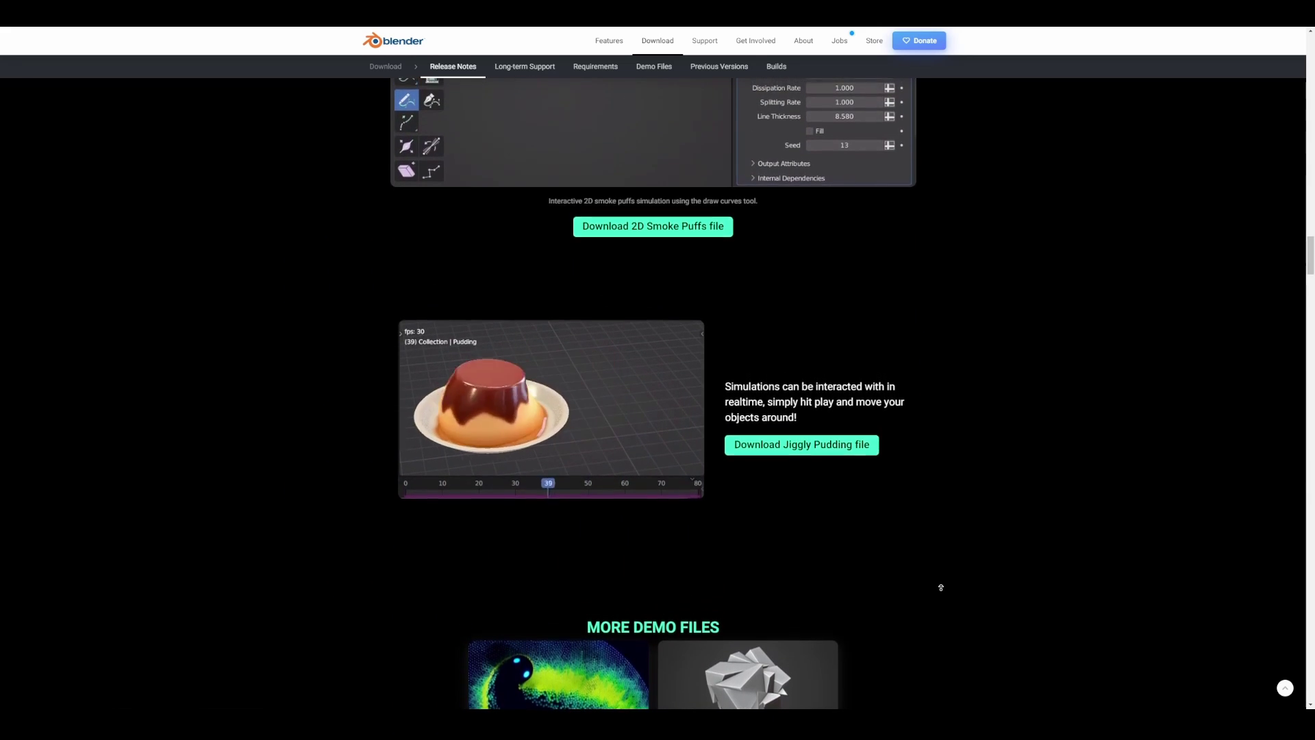
pyautogui.scroll(1, 940, 587)
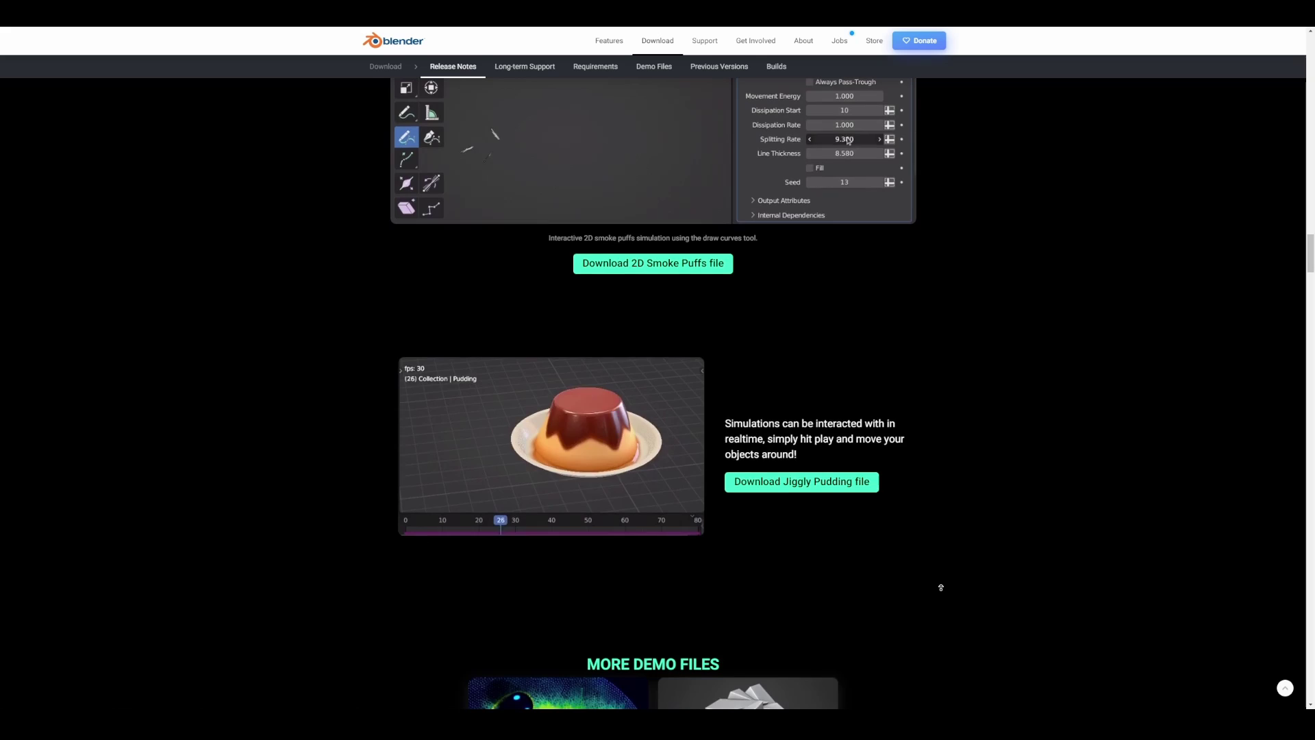
pyautogui.scroll(1, 940, 587)
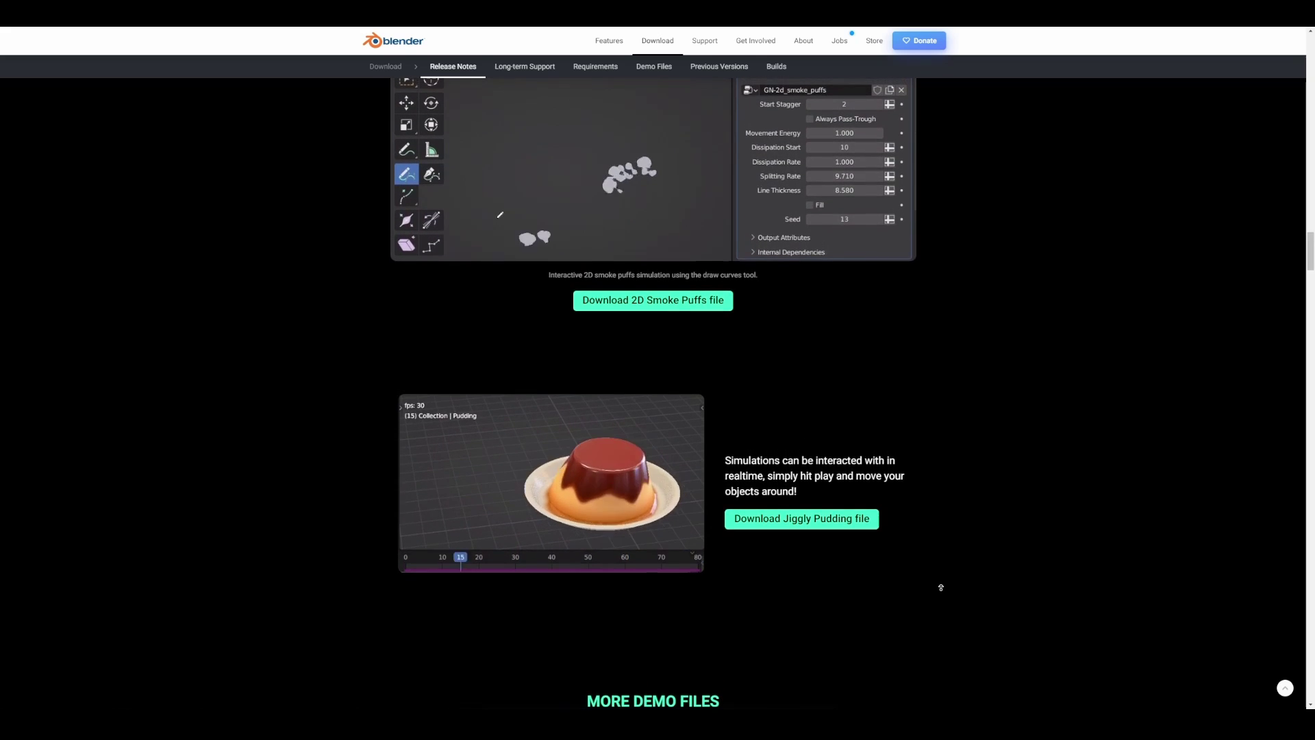
pyautogui.scroll(1, 942, 587)
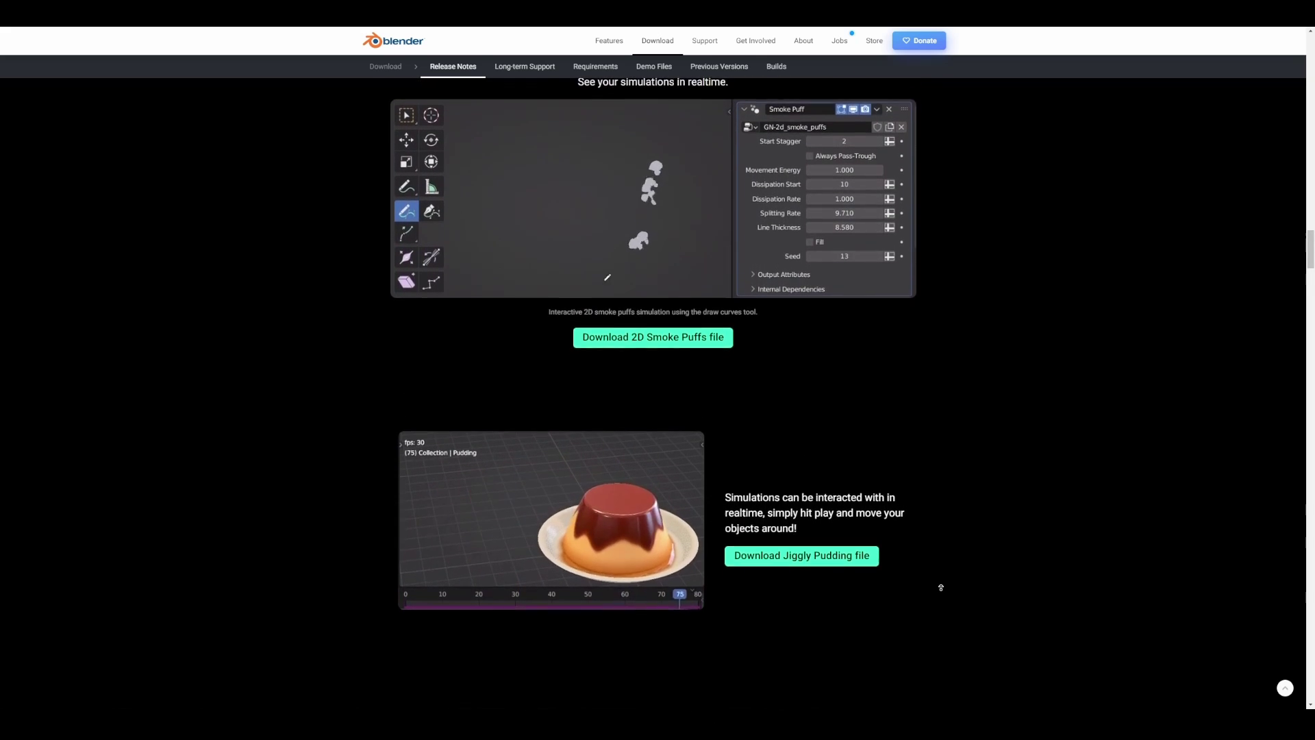
pyautogui.scroll(1, 941, 587)
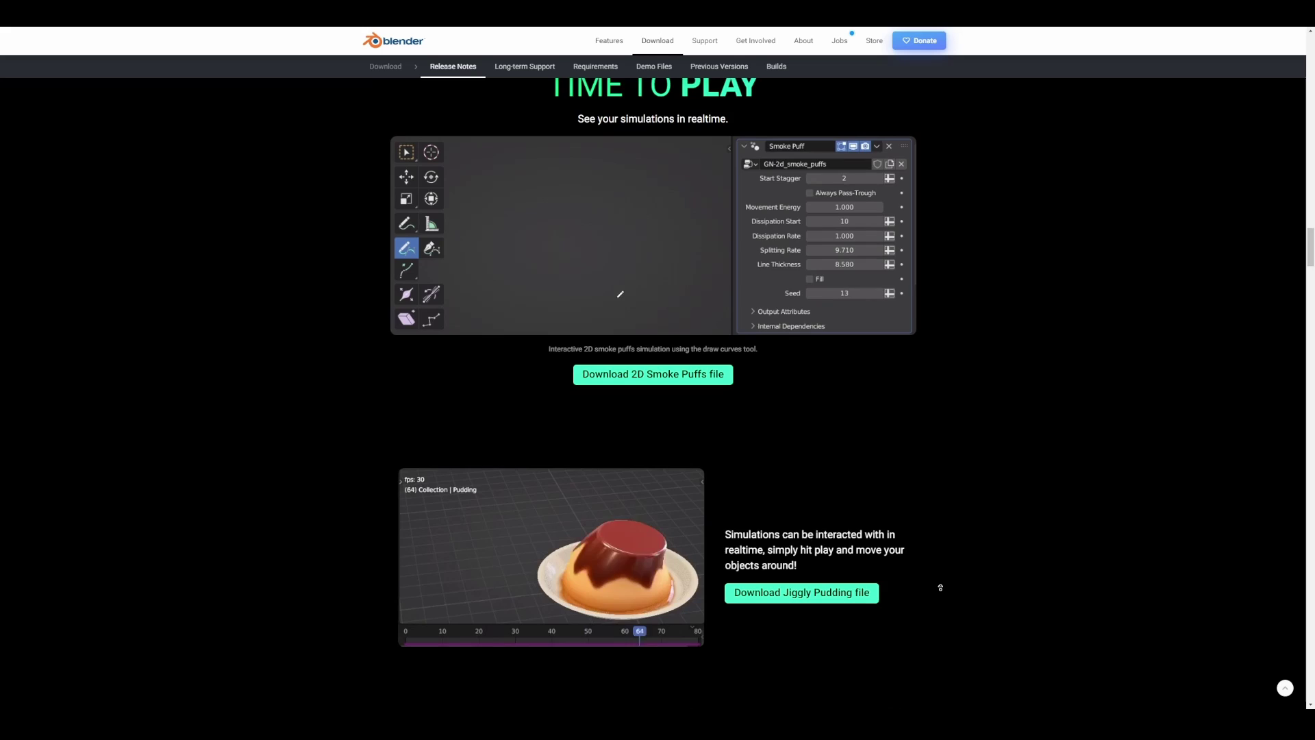
pyautogui.scroll(1, 941, 587)
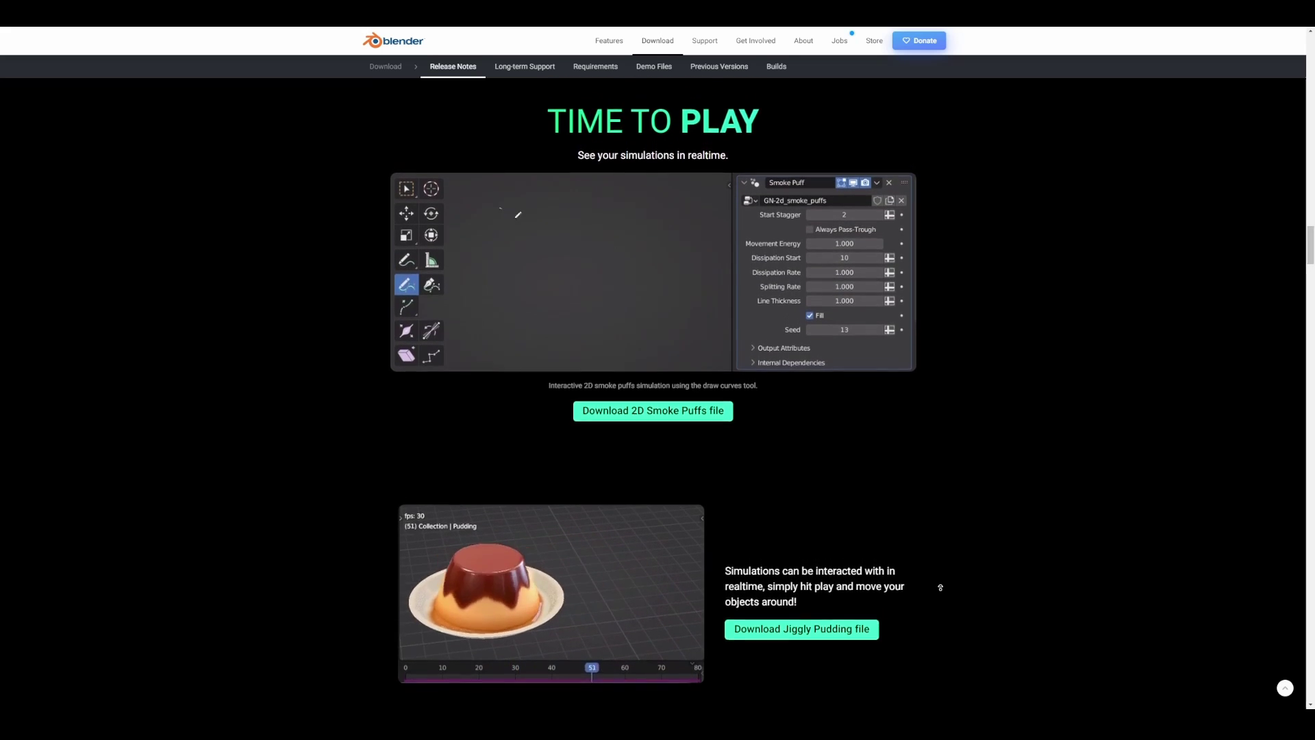
pyautogui.scroll(1, 940, 587)
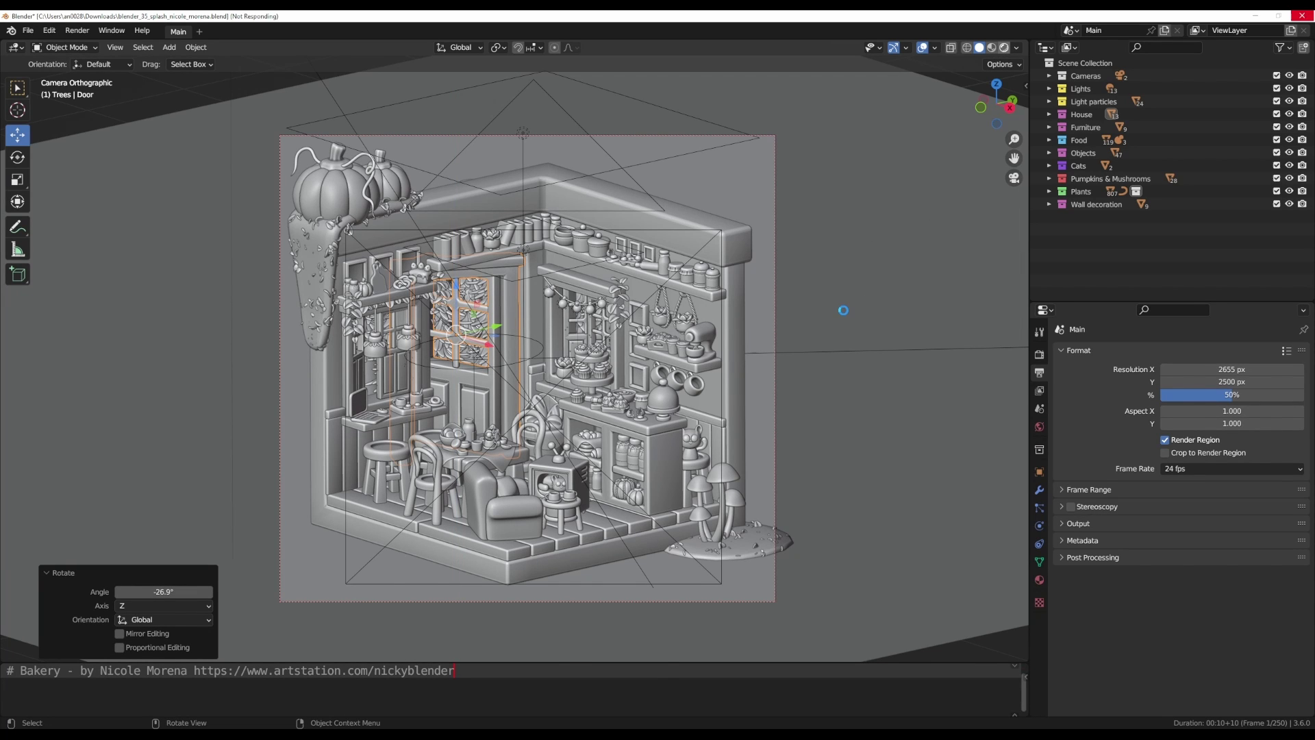
# Step: Switch the Bakery scene's viewport to Rendered shading
pyautogui.hotkey('shift', 'z')
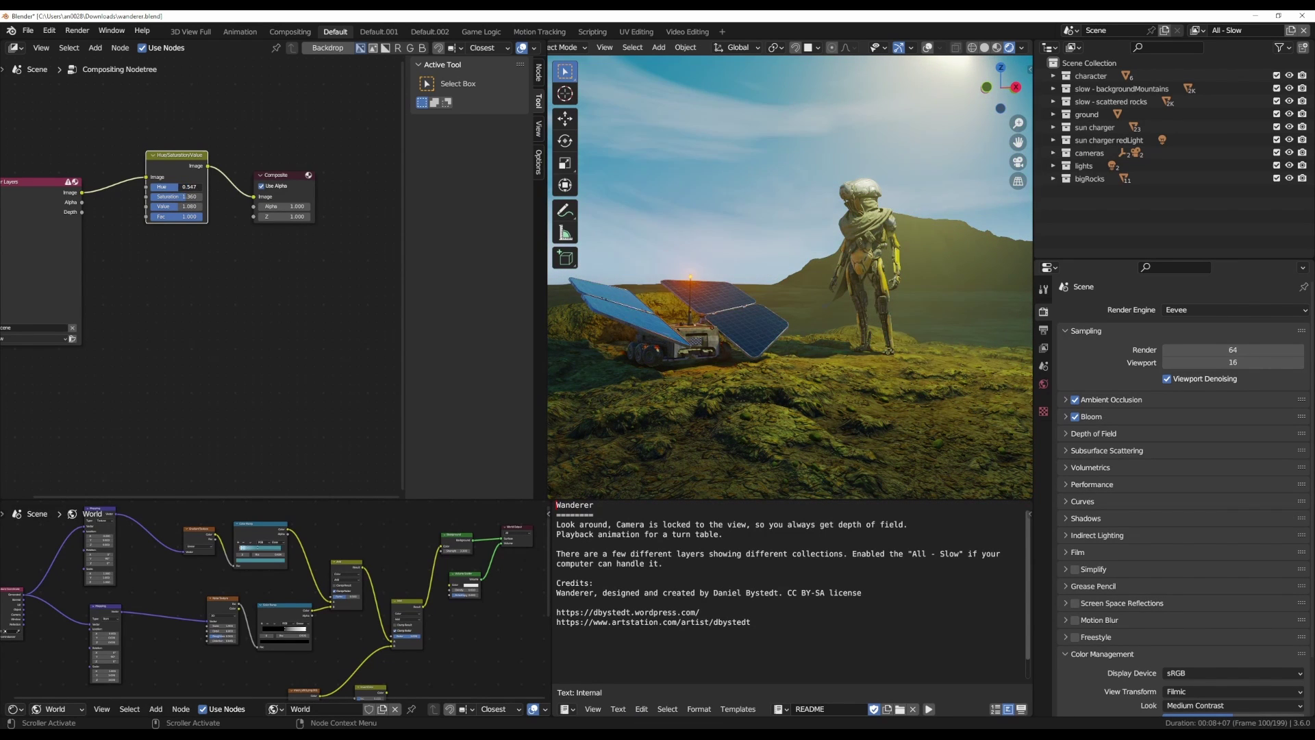
# Step: Enable the viewport compositor, look through the scene camera and set Hue to about 0.627
pyautogui.click(1020, 48)
pyautogui.click(962, 191)
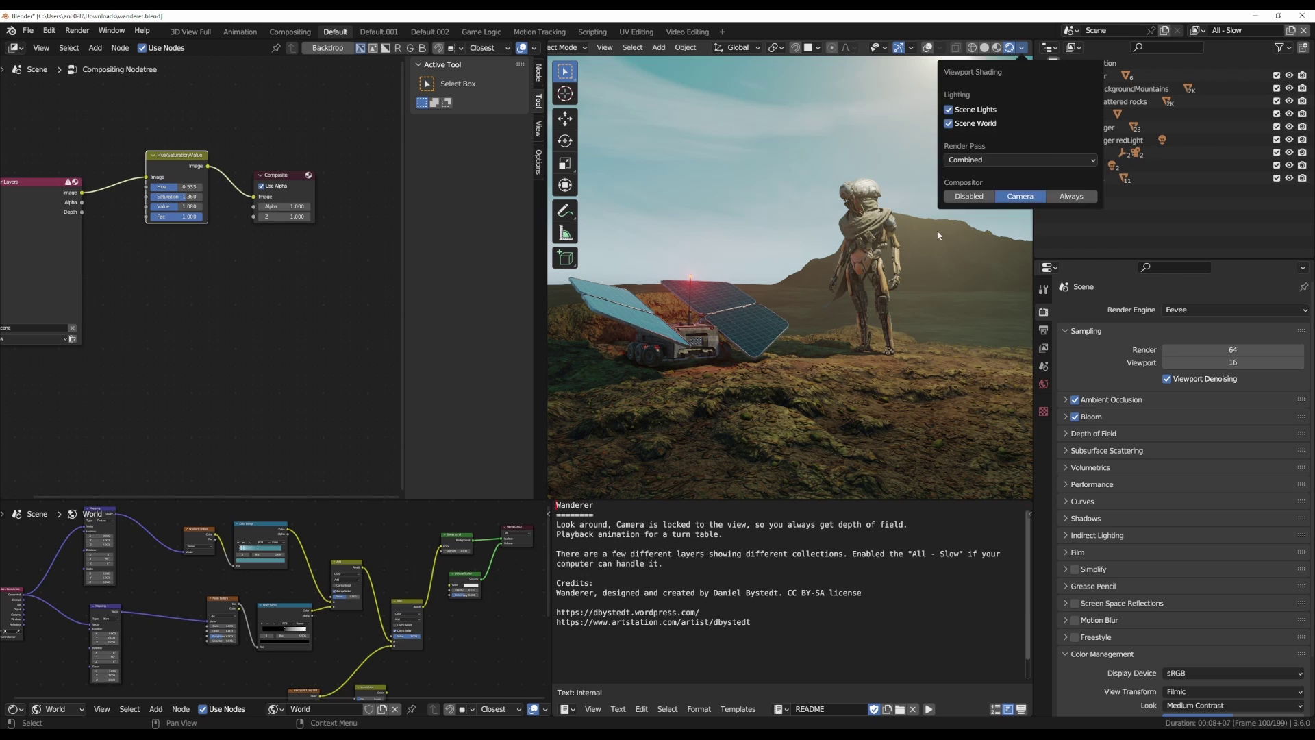
pyautogui.click(1053, 153)
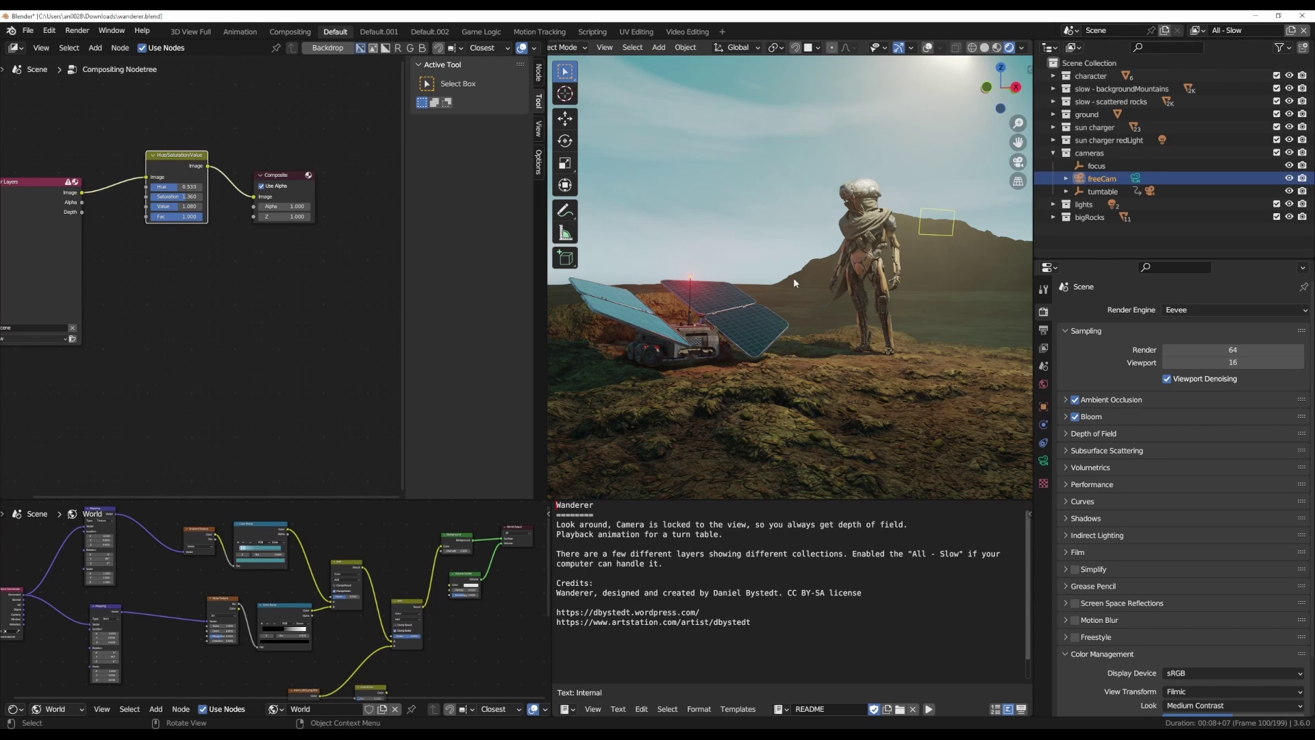
pyautogui.press('KP_0')
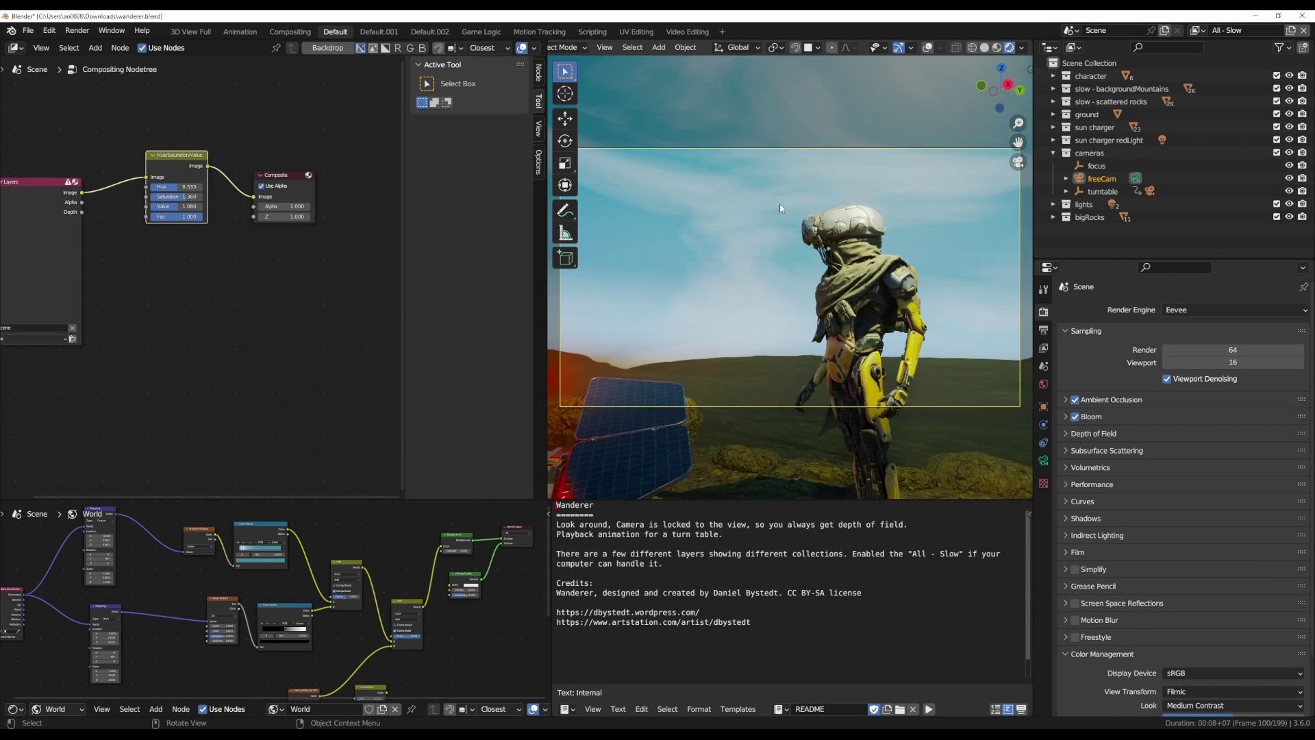
pyautogui.moveTo(176, 186)
pyautogui.mouseDown()
pyautogui.moveTo(198, 186)
pyautogui.moveTo(164, 186)
pyautogui.mouseUp()
pyautogui.moveTo(404, 274); pyautogui.dragTo(334, 274)
# Step: Preview the Bloom and Emission passes, restore the Combined render, then switch to the release notes
pyautogui.hotkey('shift', 'a')
pyautogui.moveTo(152, 269)
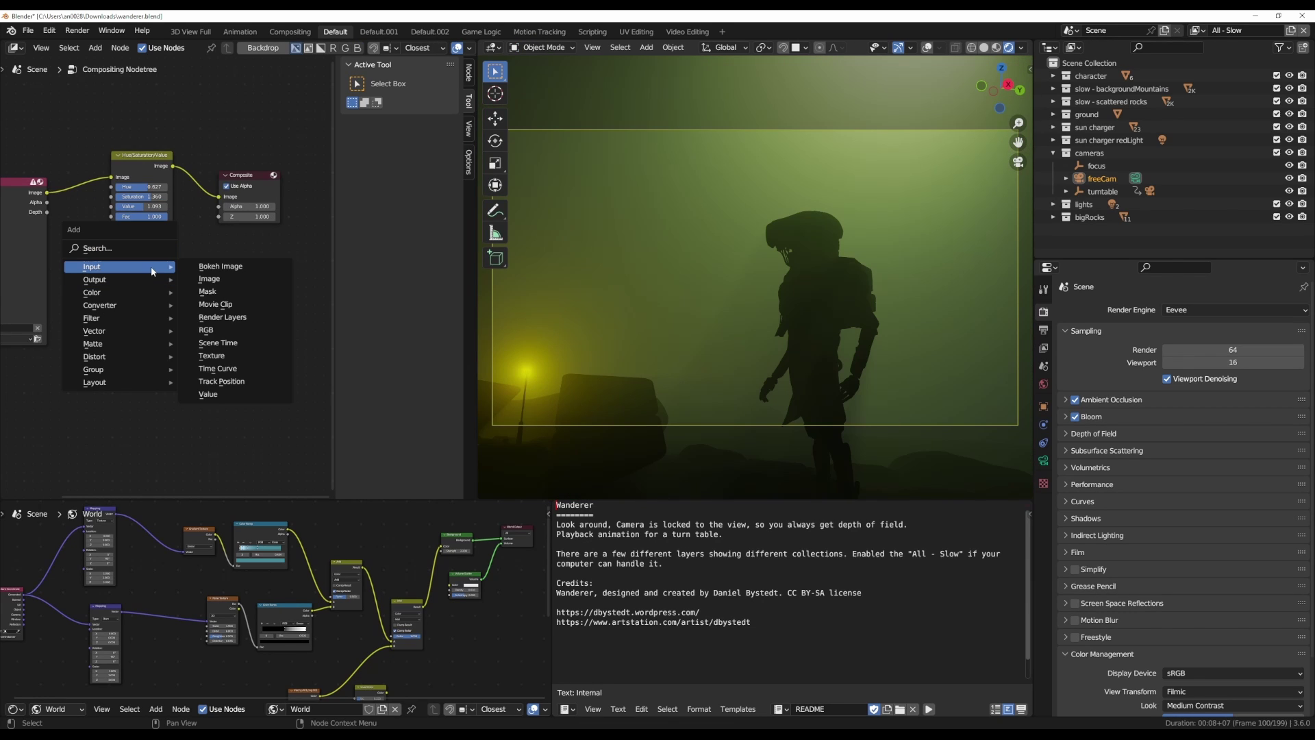
pyautogui.moveTo(153, 297)
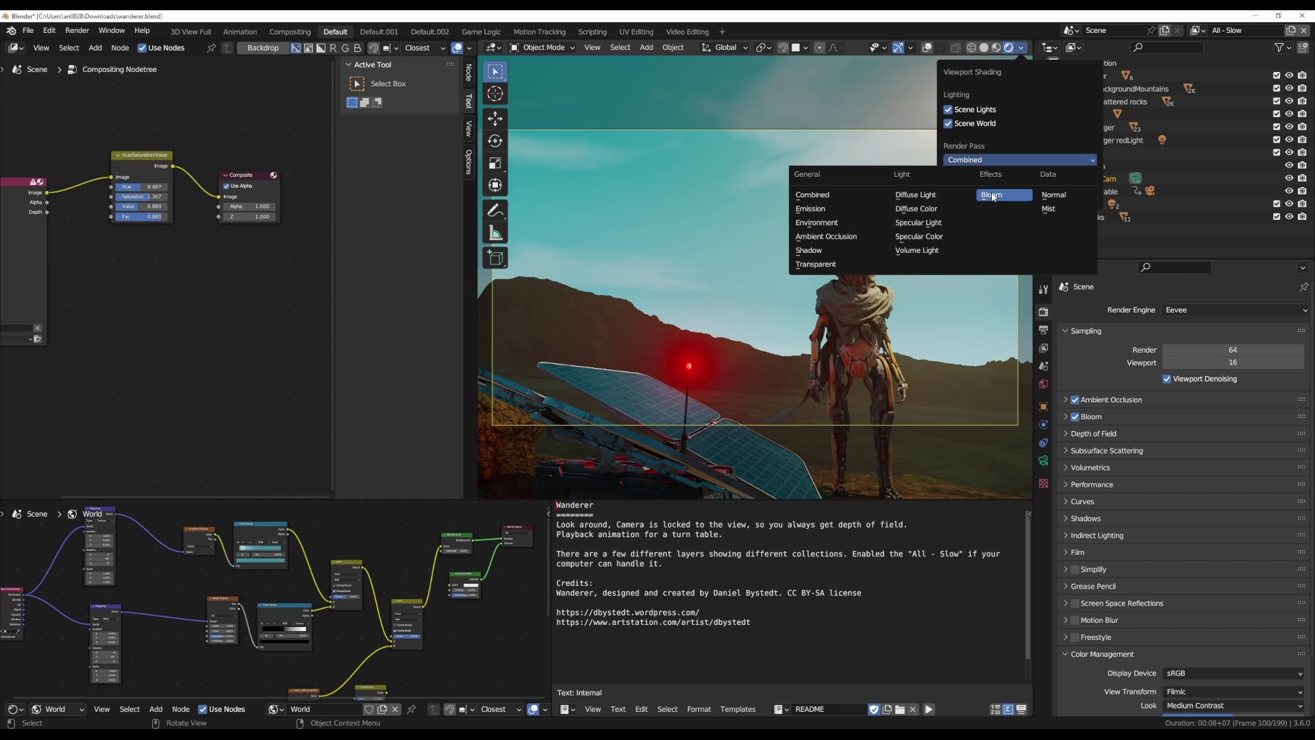
pyautogui.click(993, 196)
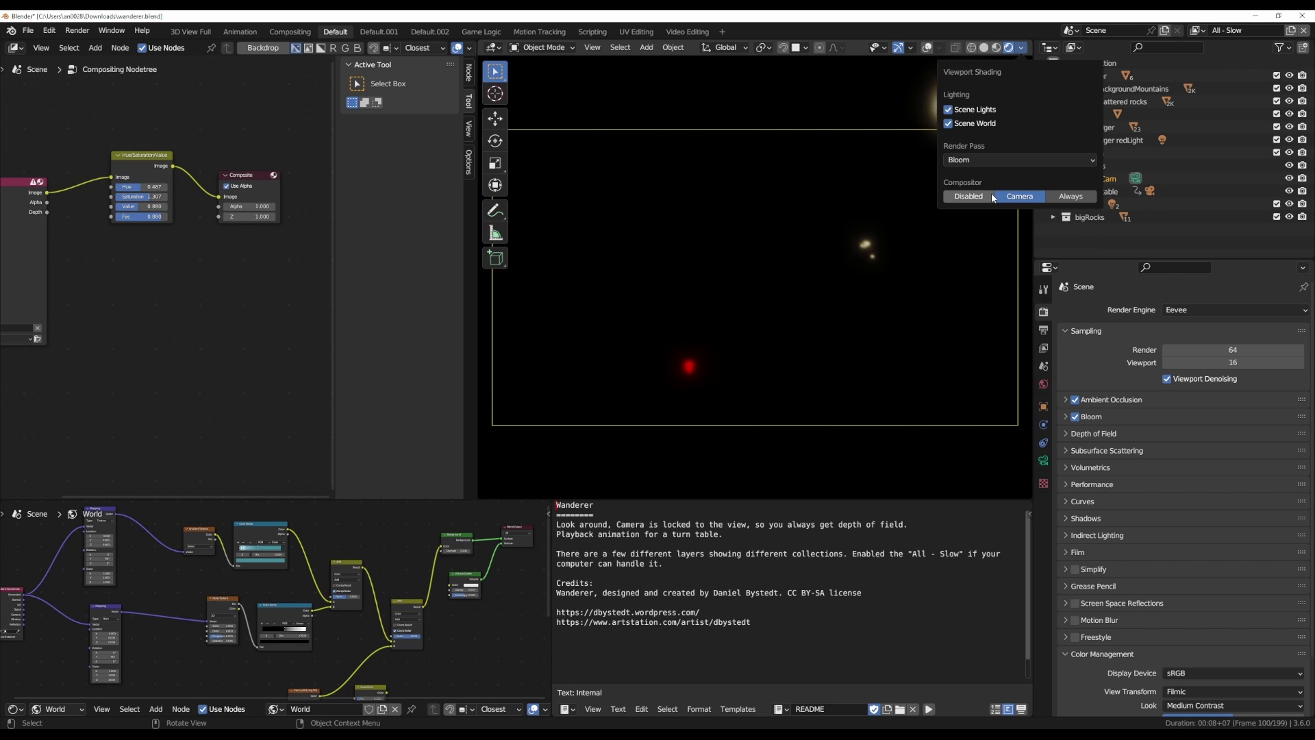
pyautogui.click(999, 157)
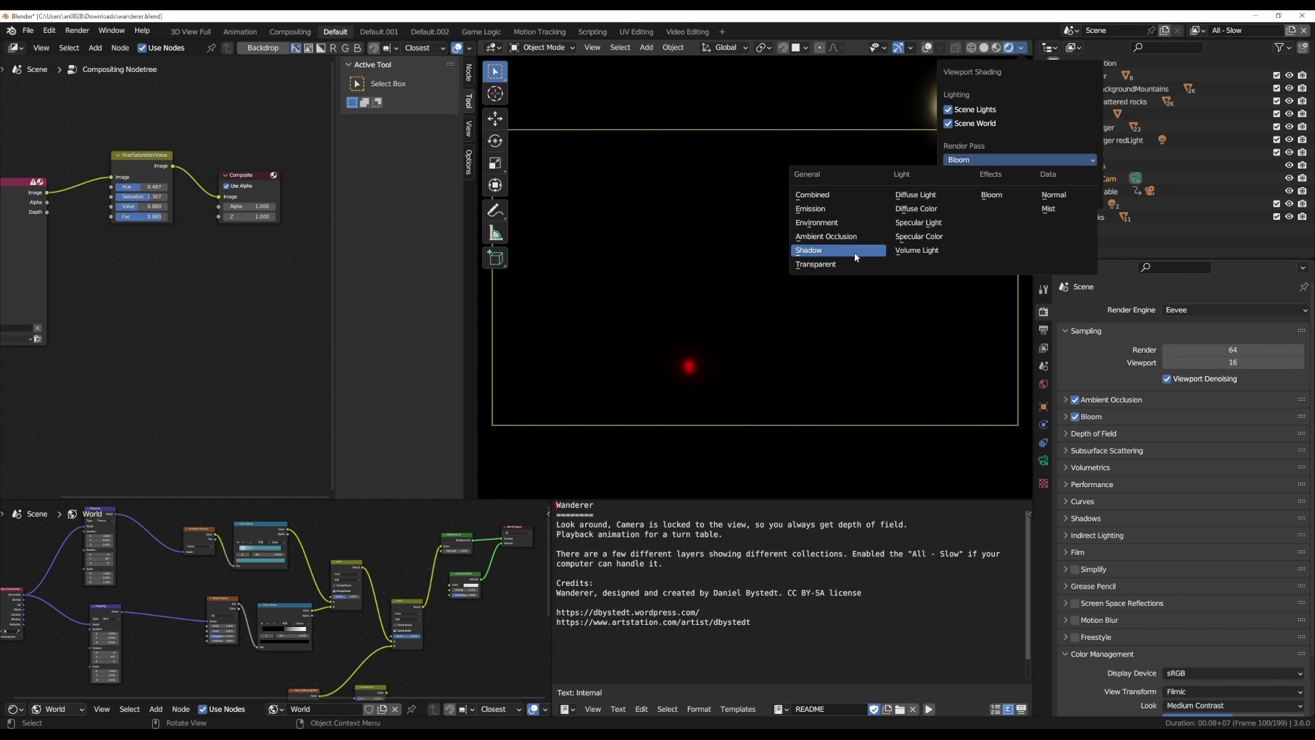
pyautogui.click(821, 207)
pyautogui.click(1063, 161)
pyautogui.click(836, 195)
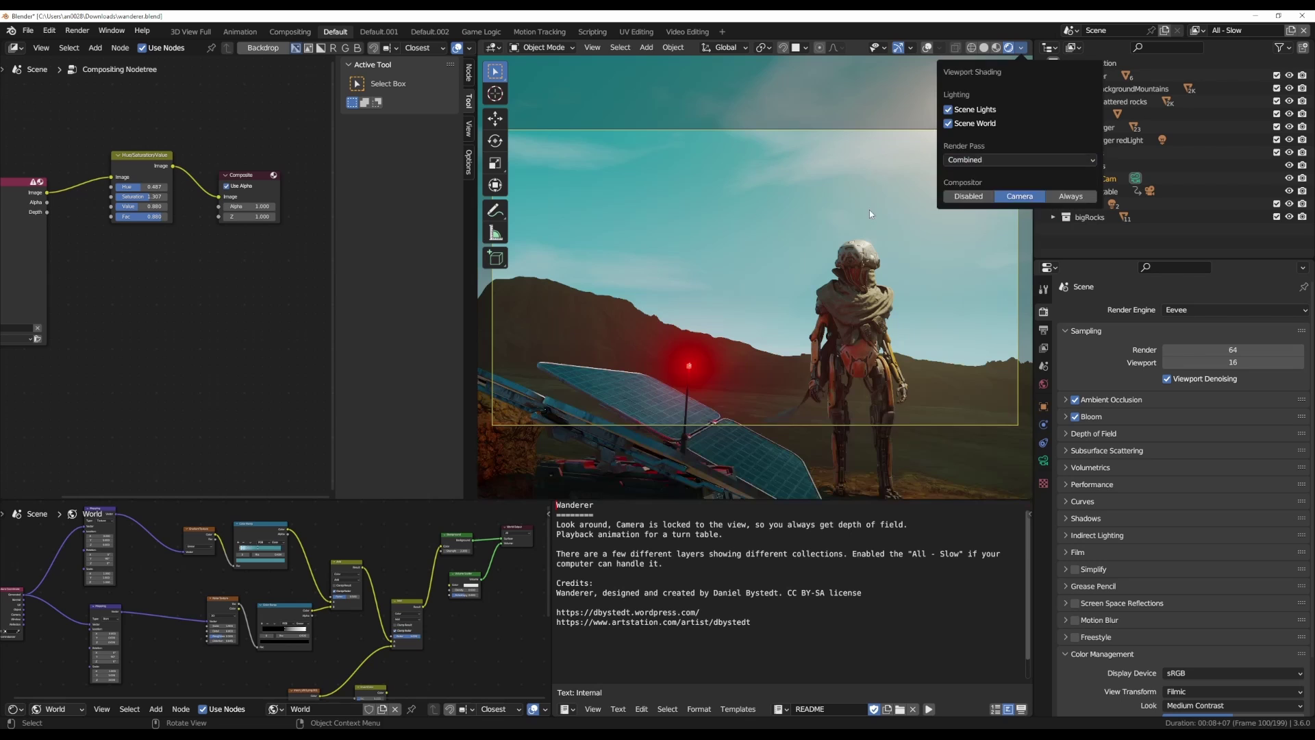
pyautogui.hotkey('alt', 'Tab')
pyautogui.middleClick(834, 120)
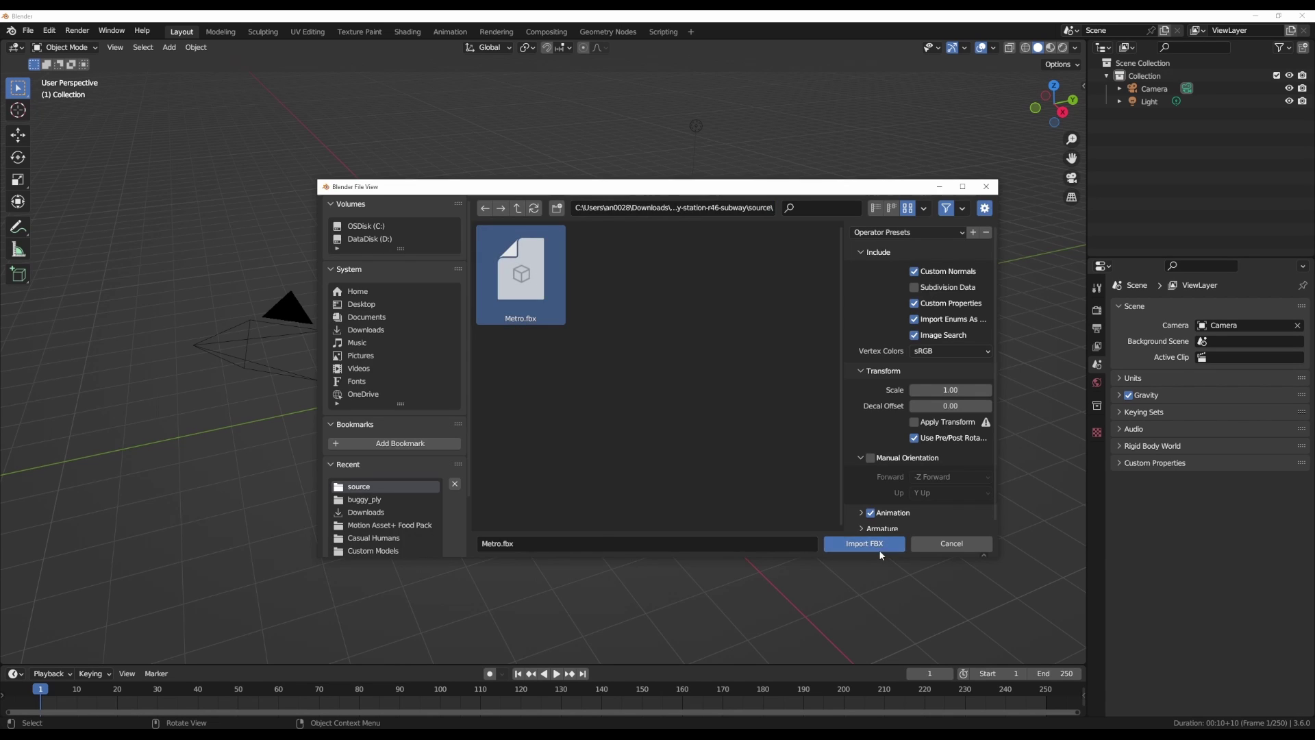
# Step: Import Metro.fbx, then search add-ons for '3ds' and expand the Autodesk 3DS format entry
pyautogui.click(867, 543)
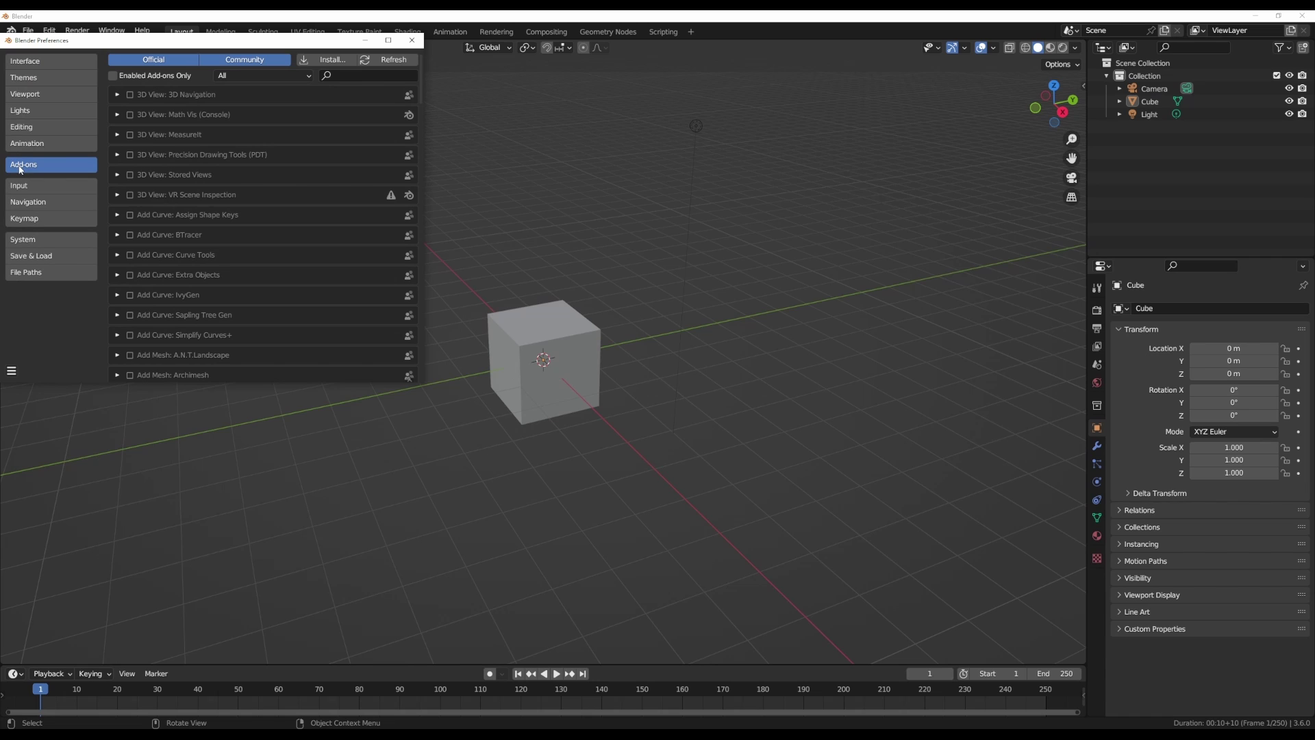
pyautogui.write('33')
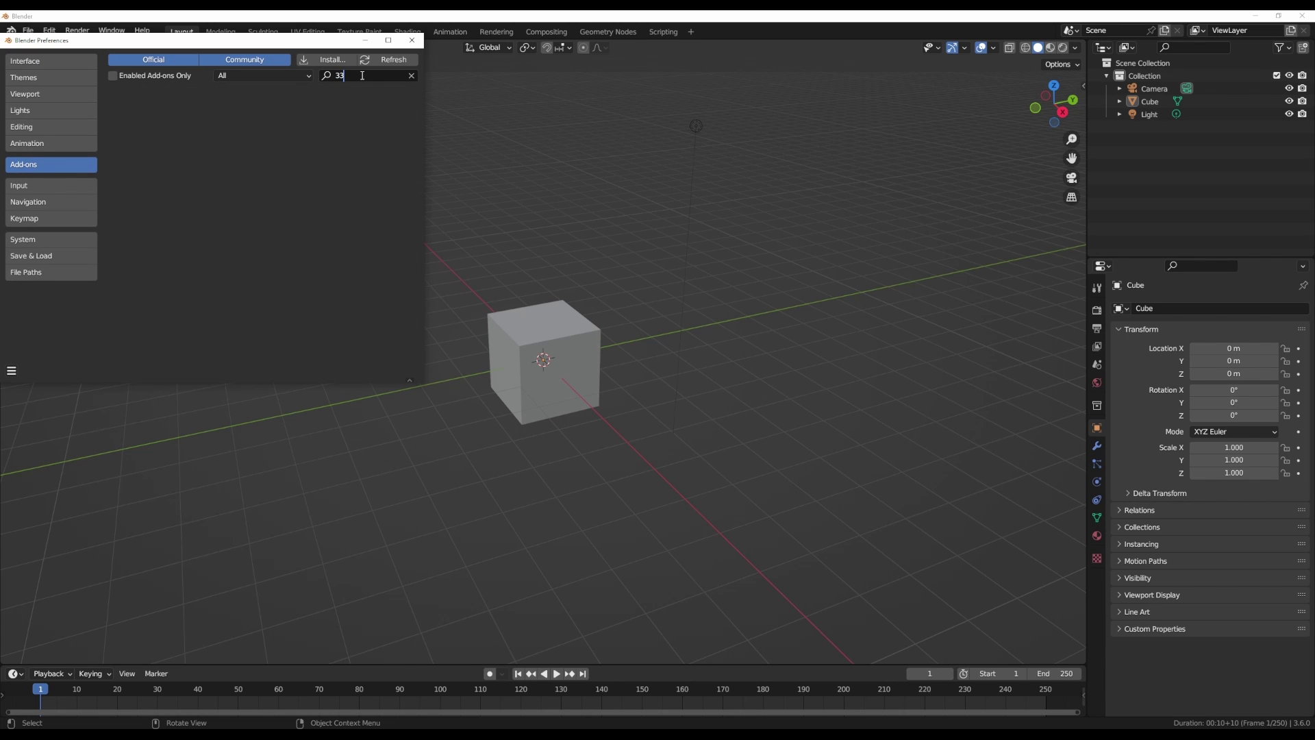
pyautogui.press('BackSpace')
pyautogui.write('ds')
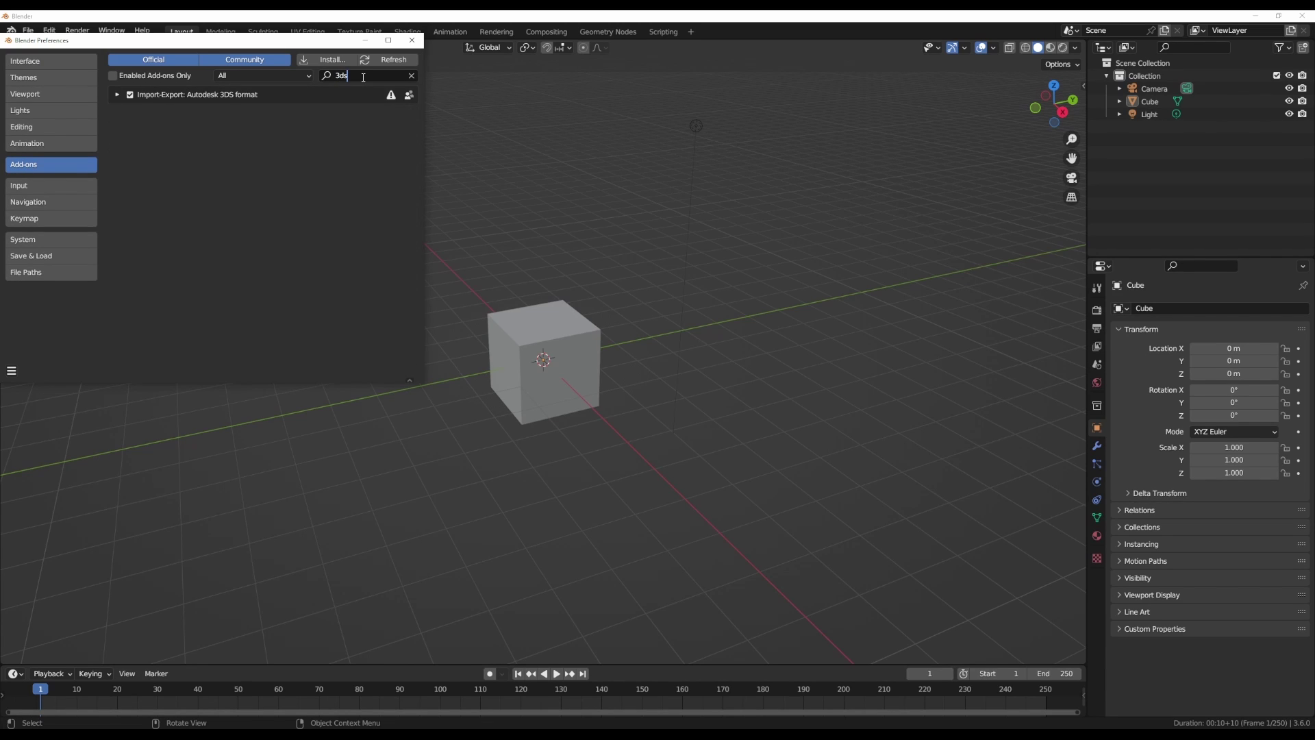
pyautogui.click(118, 95)
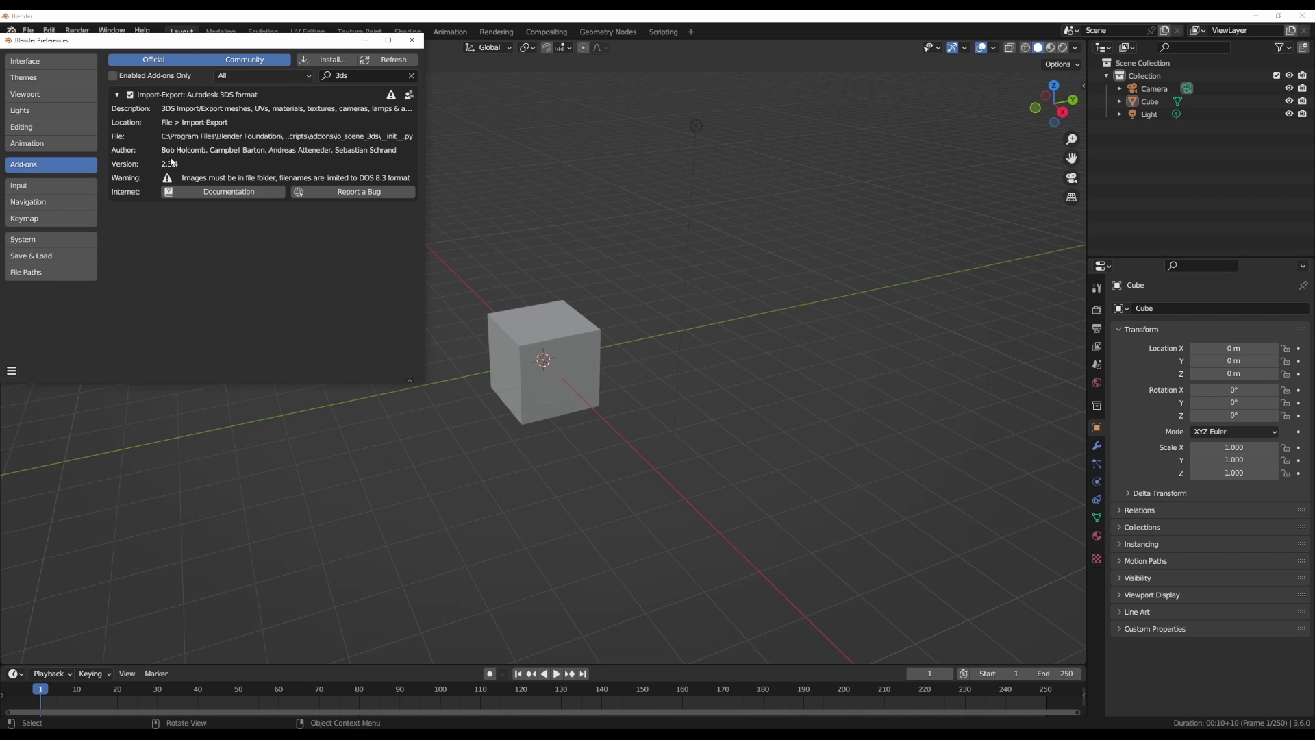
# Step: Close Preferences and show the File > Import format list
pyautogui.click(412, 40)
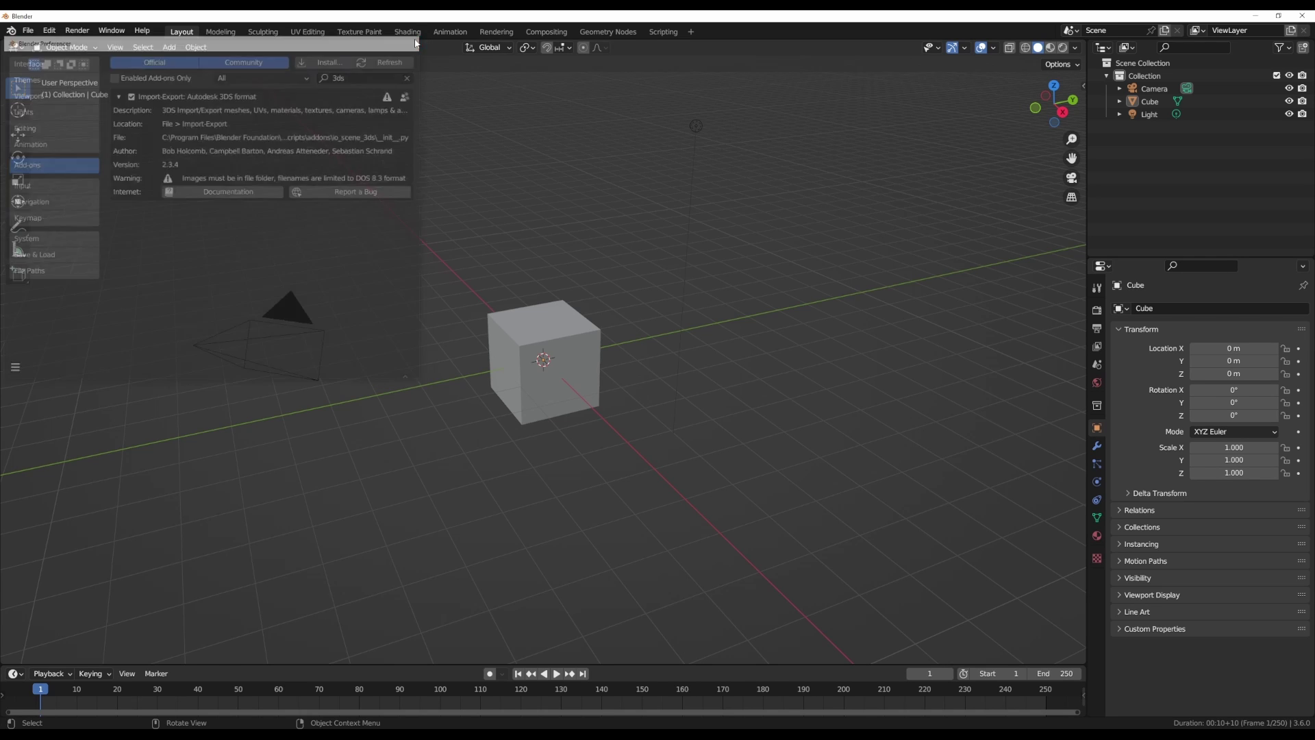
pyautogui.click(29, 32)
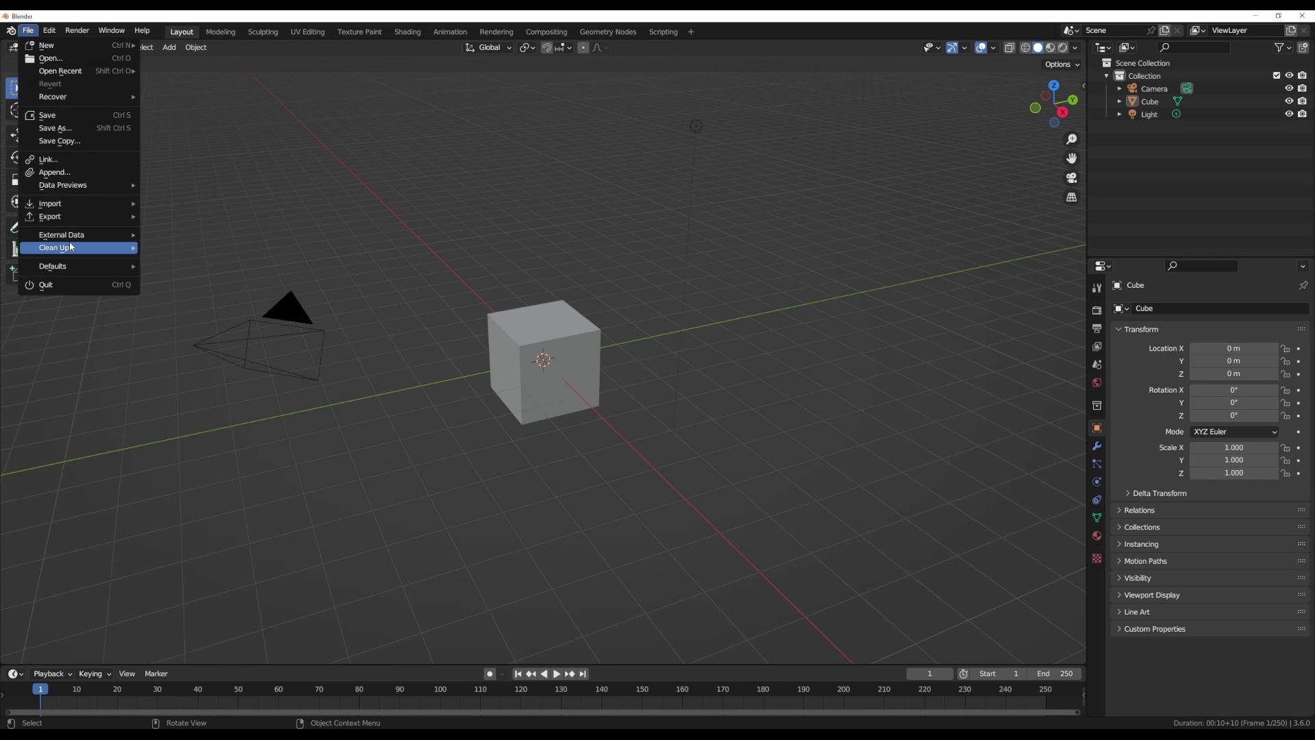
pyautogui.moveTo(65, 208)
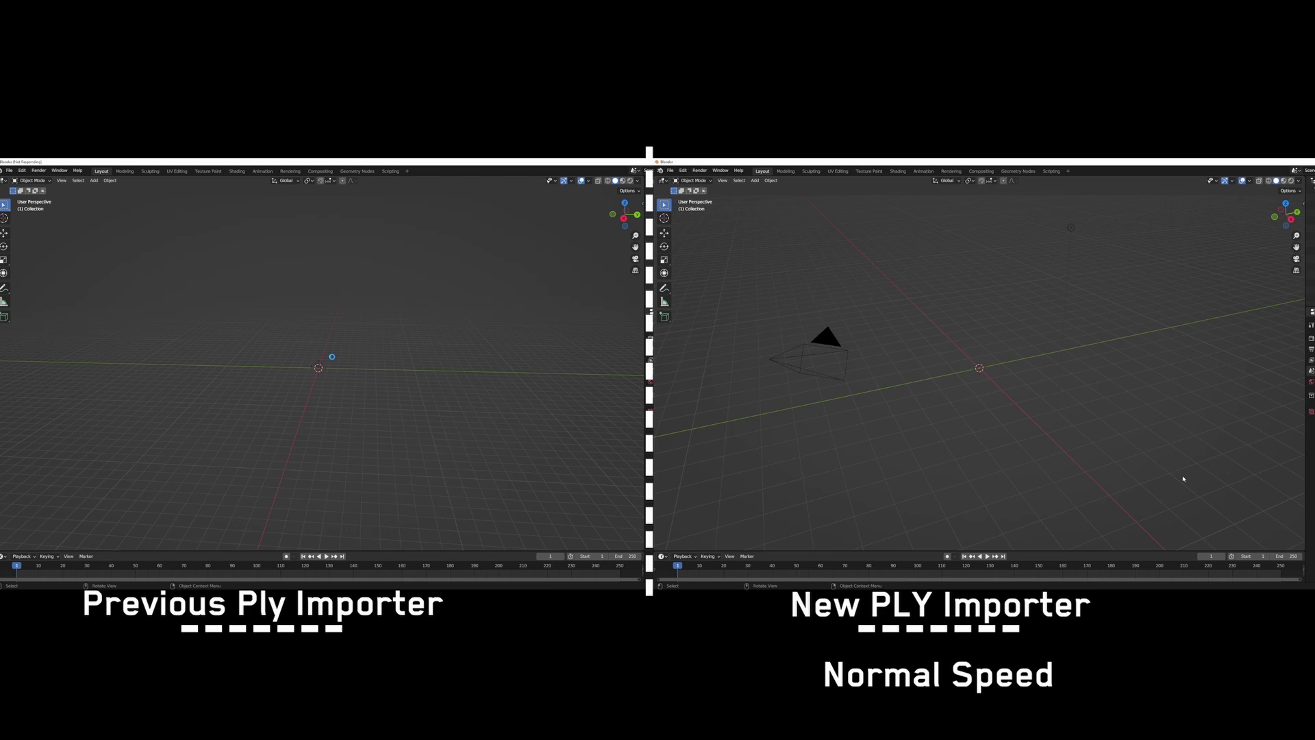
# Step: Zoom and orbit around the imported PLY buggy to see it fully
pyautogui.scroll(10, 1041, 395)
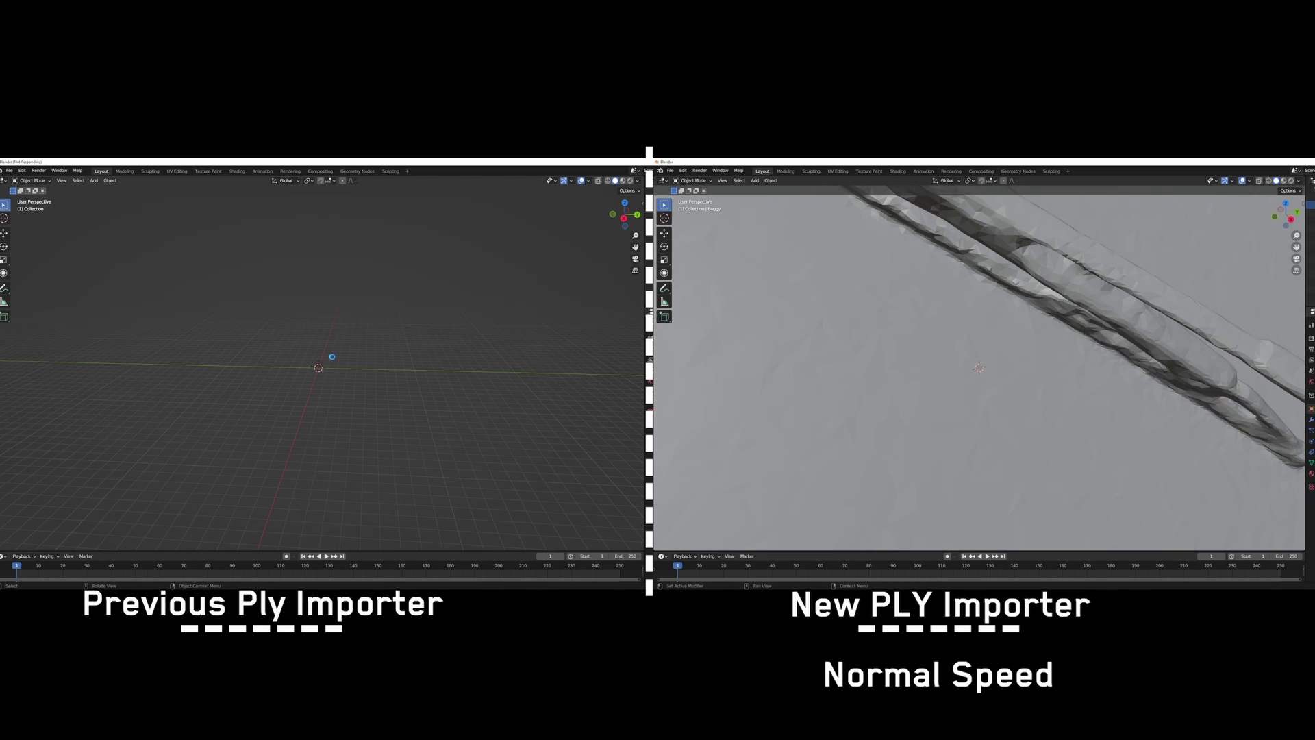
pyautogui.scroll(-10, 891, 363)
pyautogui.moveTo(891, 364); pyautogui.dragTo(672, 367, button='middle')
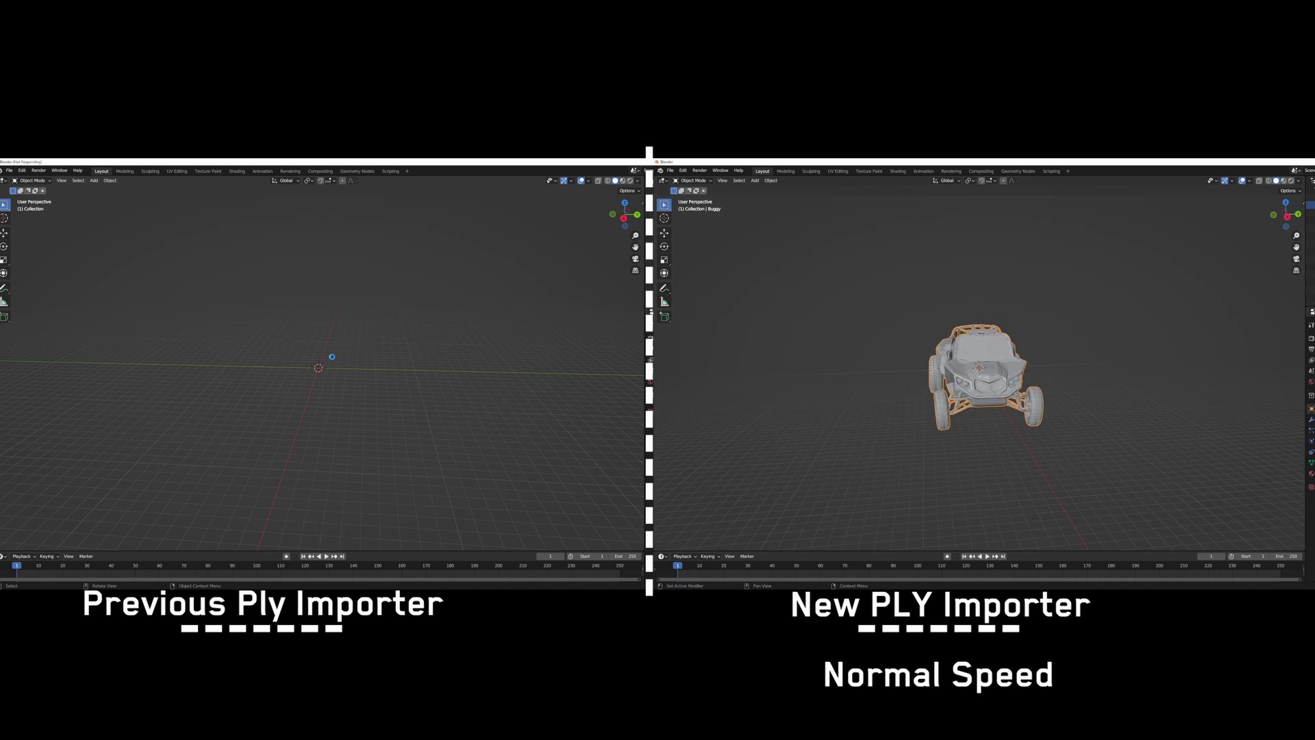
pyautogui.scroll(3, 1059, 370)
pyautogui.scroll(-3, 1059, 370)
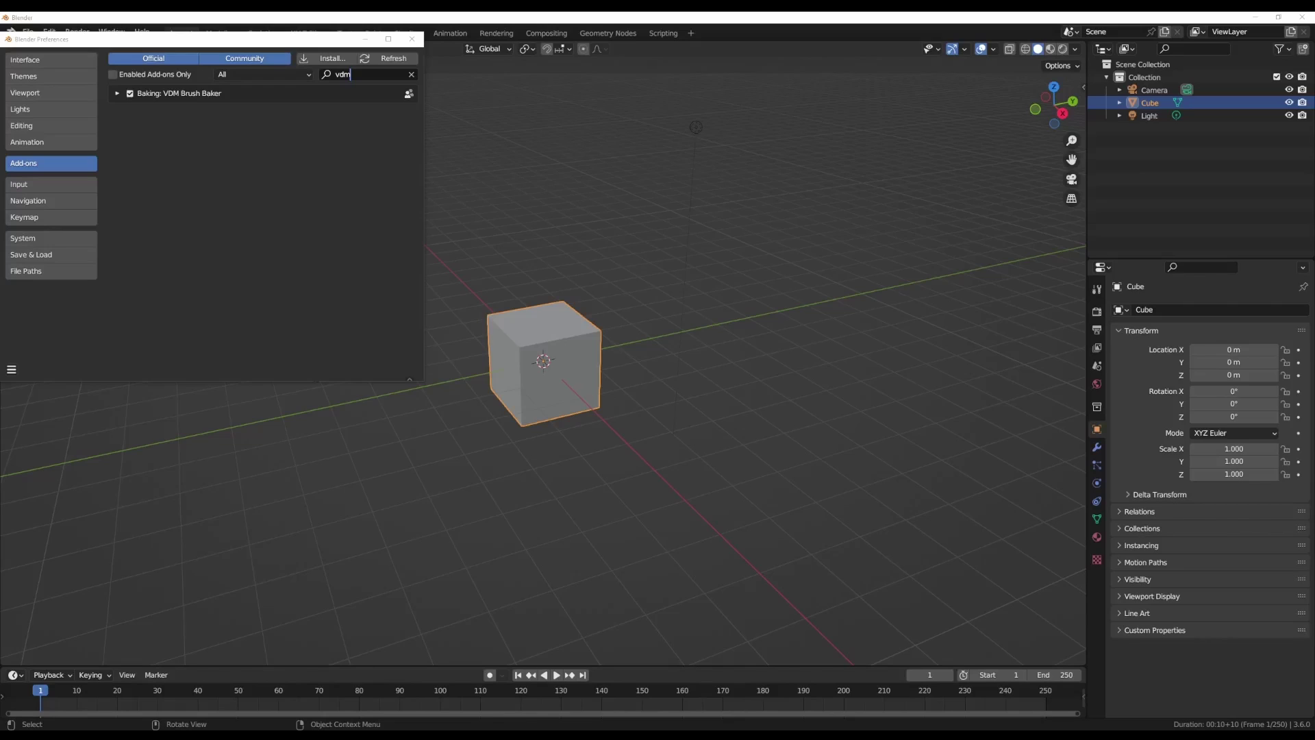
# Step: Expand the VDM Brush Baker add-on entry to read its details, then collapse it
pyautogui.click(118, 95)
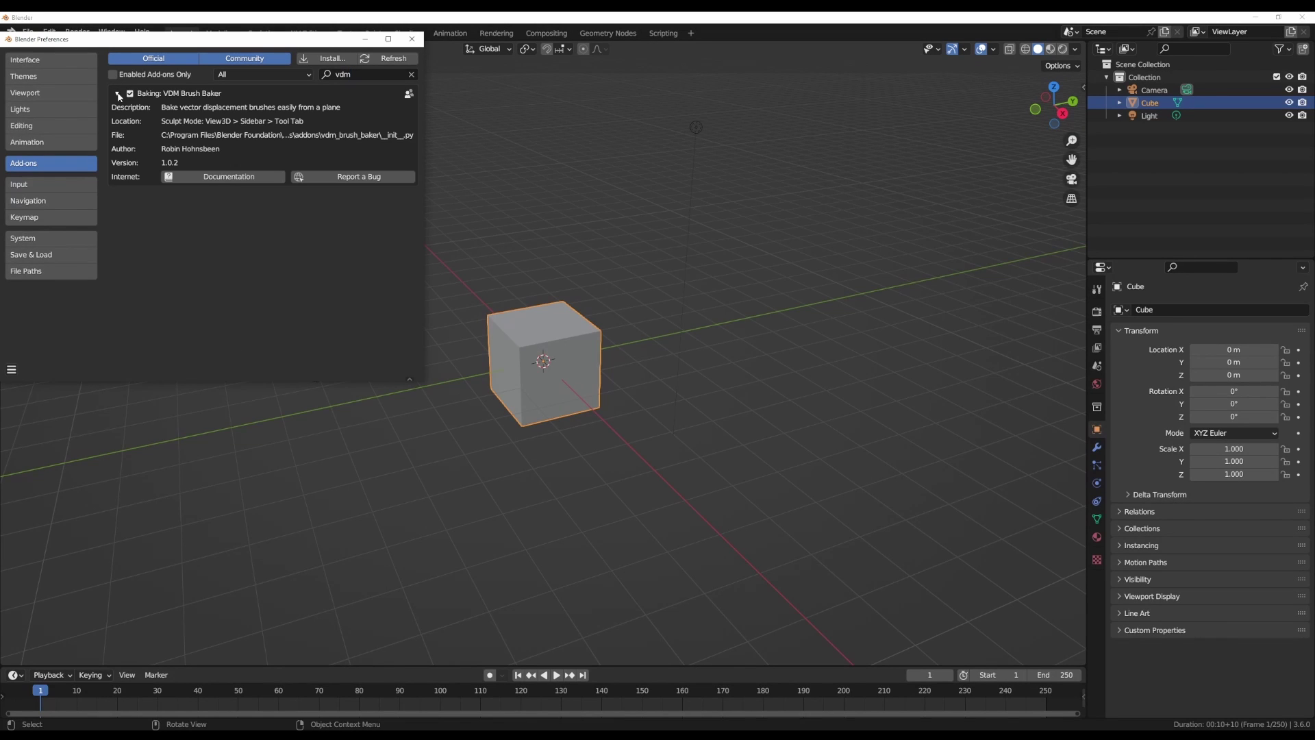
pyautogui.click(117, 94)
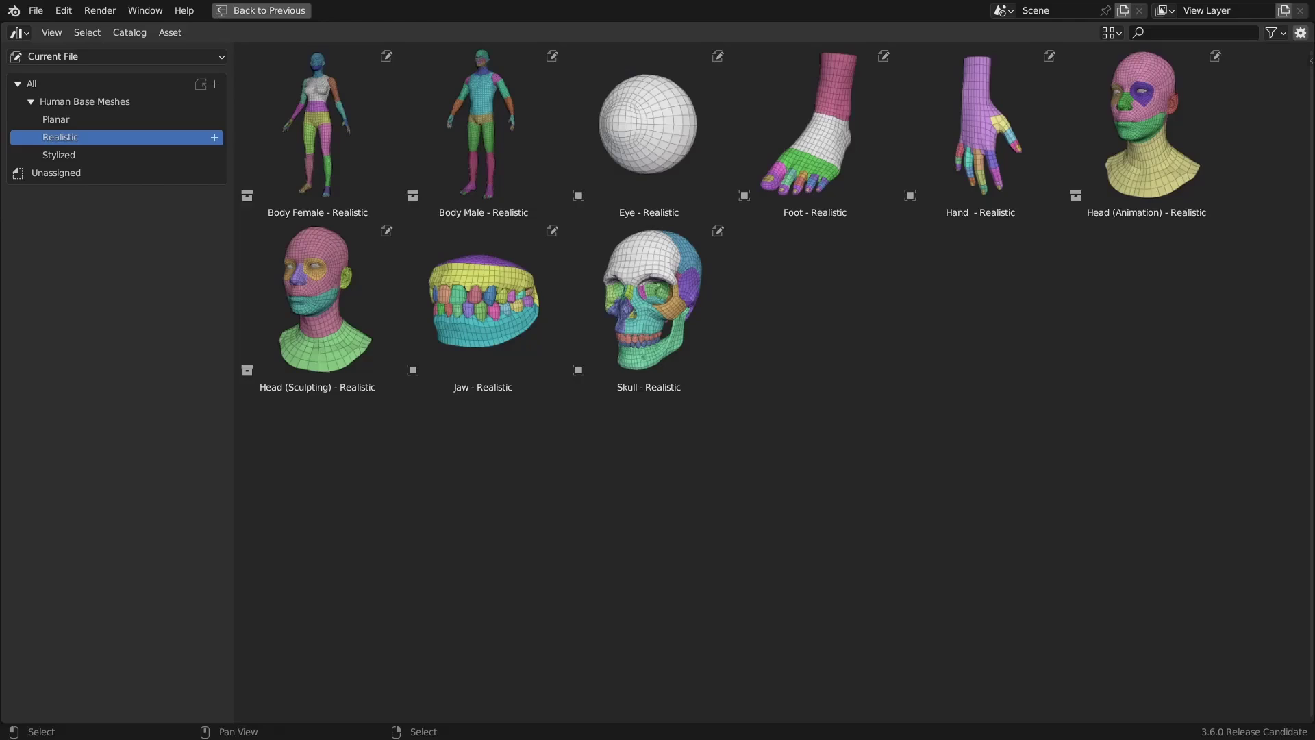
# Step: View the Stylized, then the Planar human base mesh catalogs
pyautogui.click(59, 155)
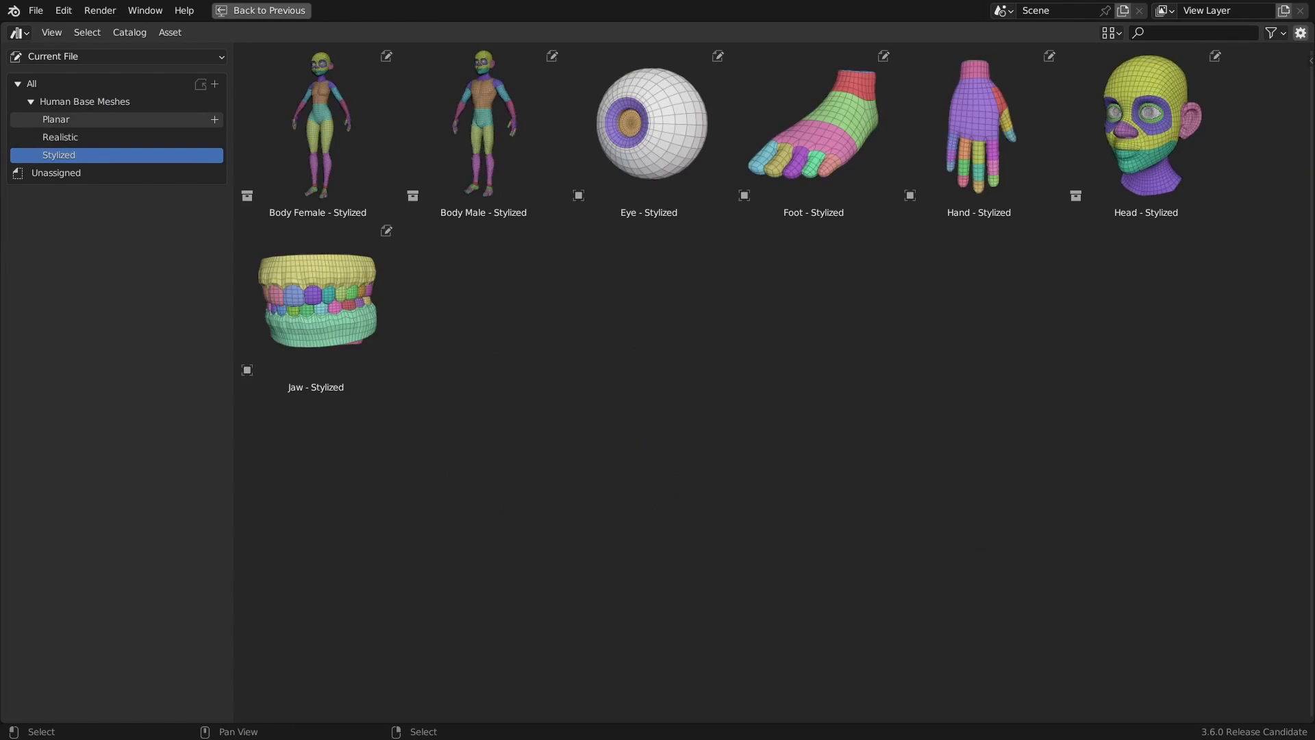
pyautogui.click(57, 120)
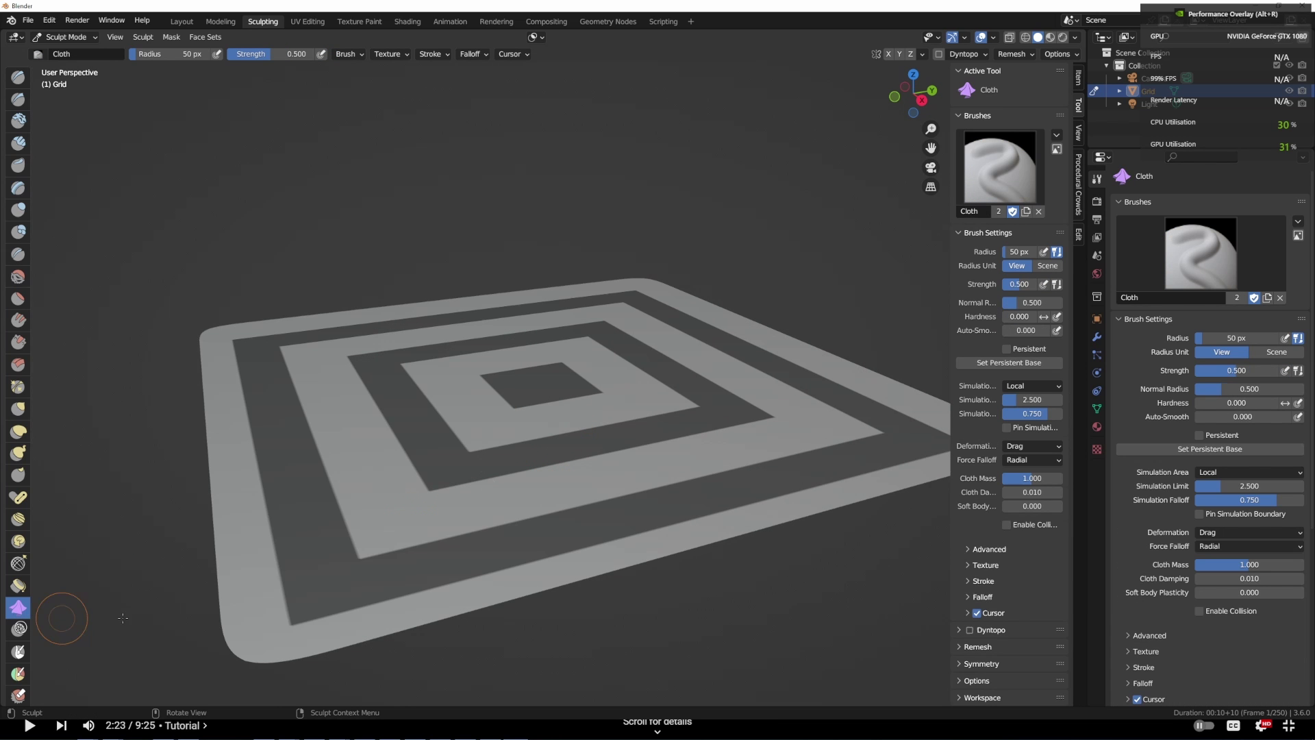
# Step: Inflate the grid's square-ring relief with the Mesh Filter, then apply Smooth to round its ridges
pyautogui.click(18, 550)
pyautogui.moveTo(432, 497); pyautogui.dragTo(480, 496)
pyautogui.click(100, 53)
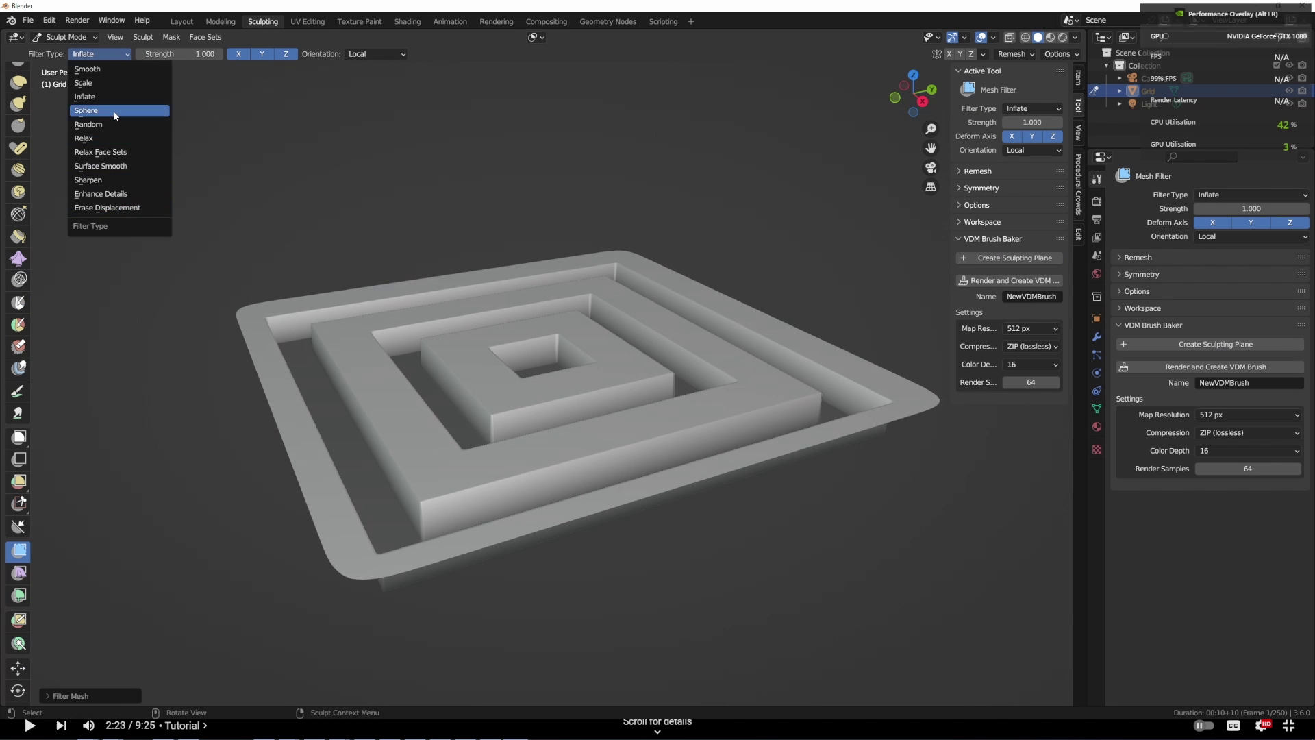
pyautogui.click(96, 65)
pyautogui.moveTo(548, 343); pyautogui.dragTo(586, 316, button='middle')
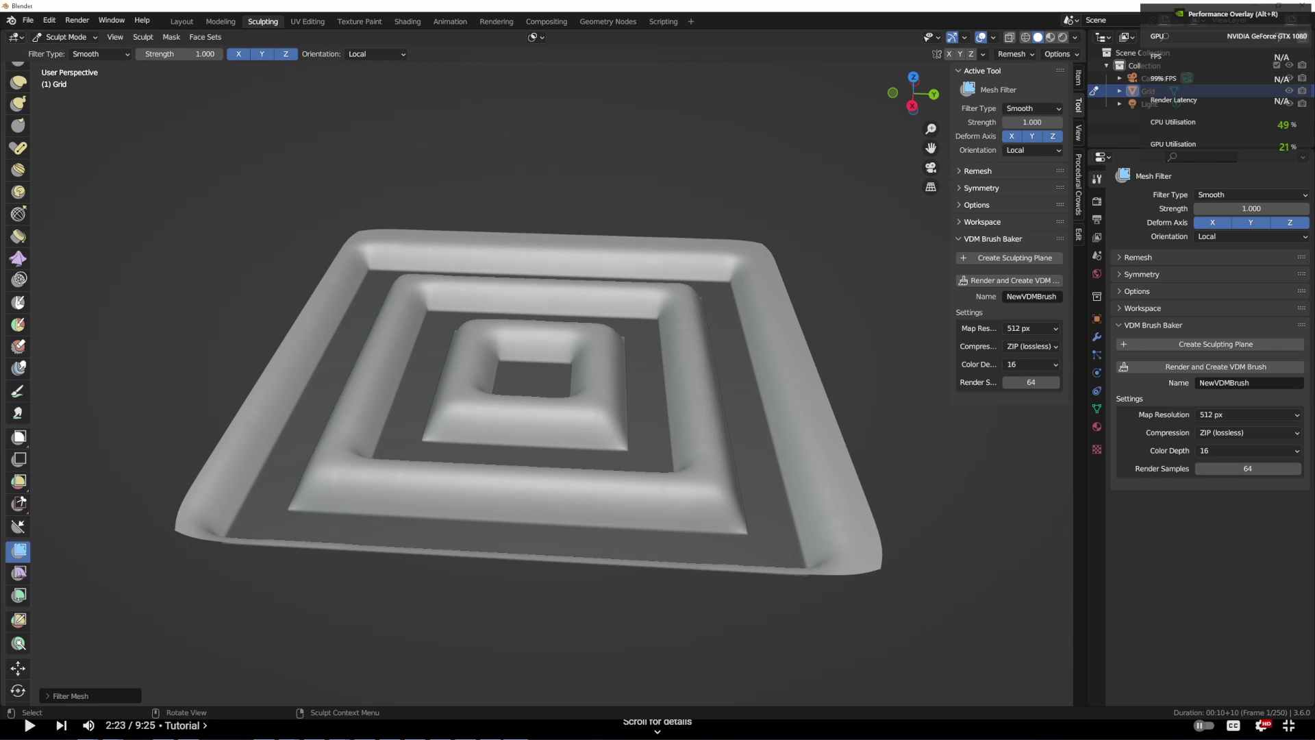
pyautogui.click(18, 573)
pyautogui.click(18, 551)
pyautogui.moveTo(520, 439); pyautogui.dragTo(587, 440)
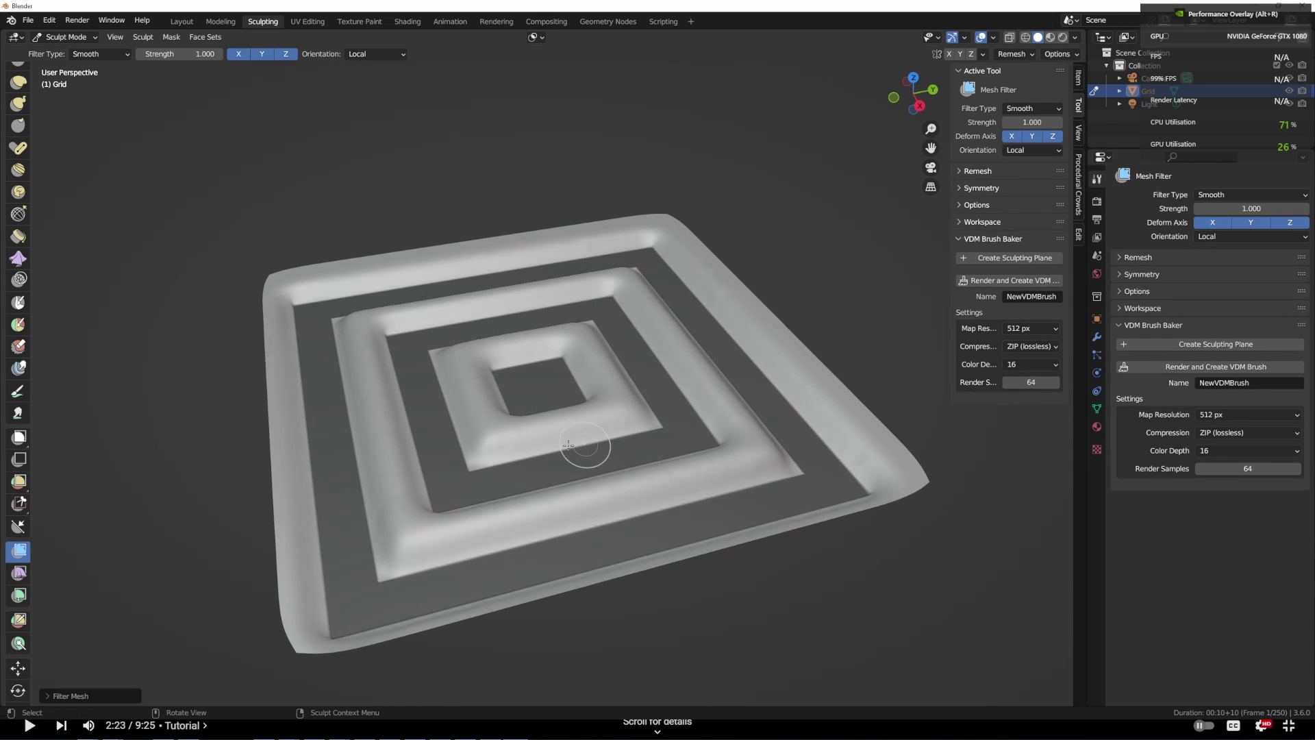
pyautogui.moveTo(587, 441); pyautogui.dragTo(113, 106, button='middle')
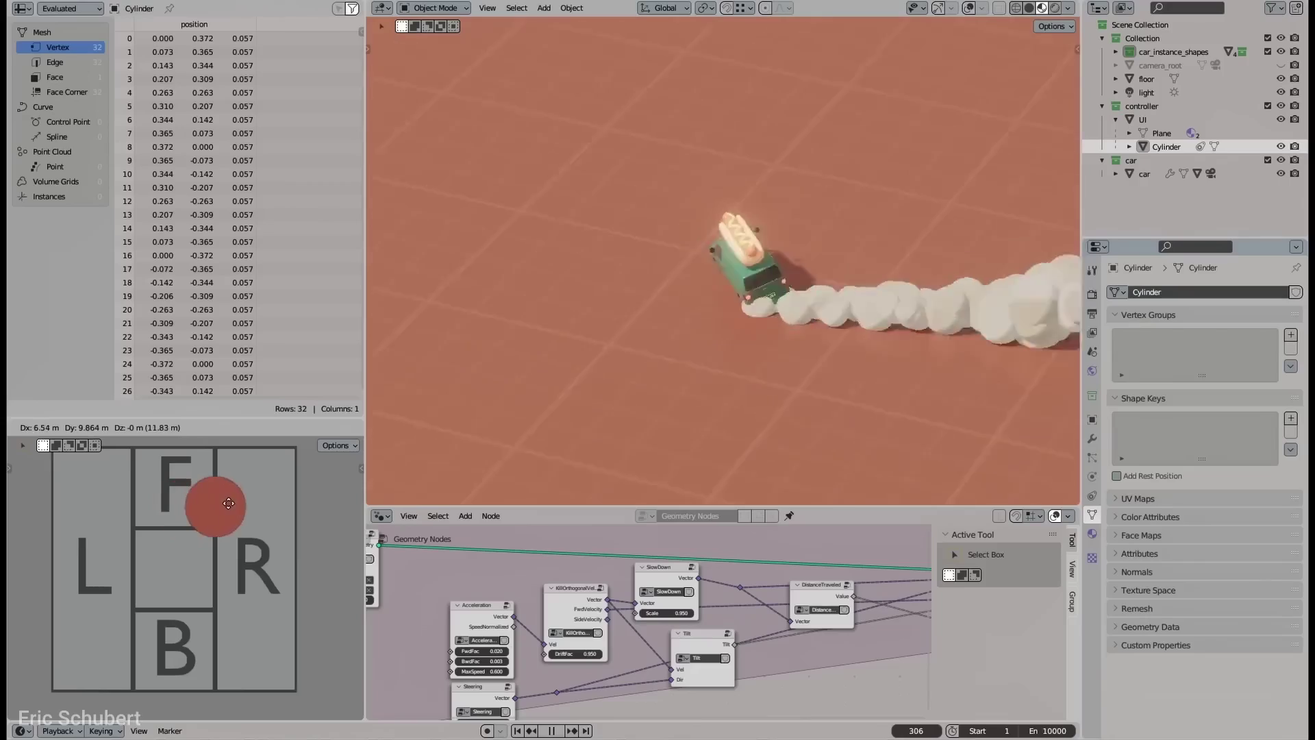
# Step: Steer the smoking van with the red controller and draw a curve that generates a road
pyautogui.moveTo(209, 505); pyautogui.dragTo(194, 505)
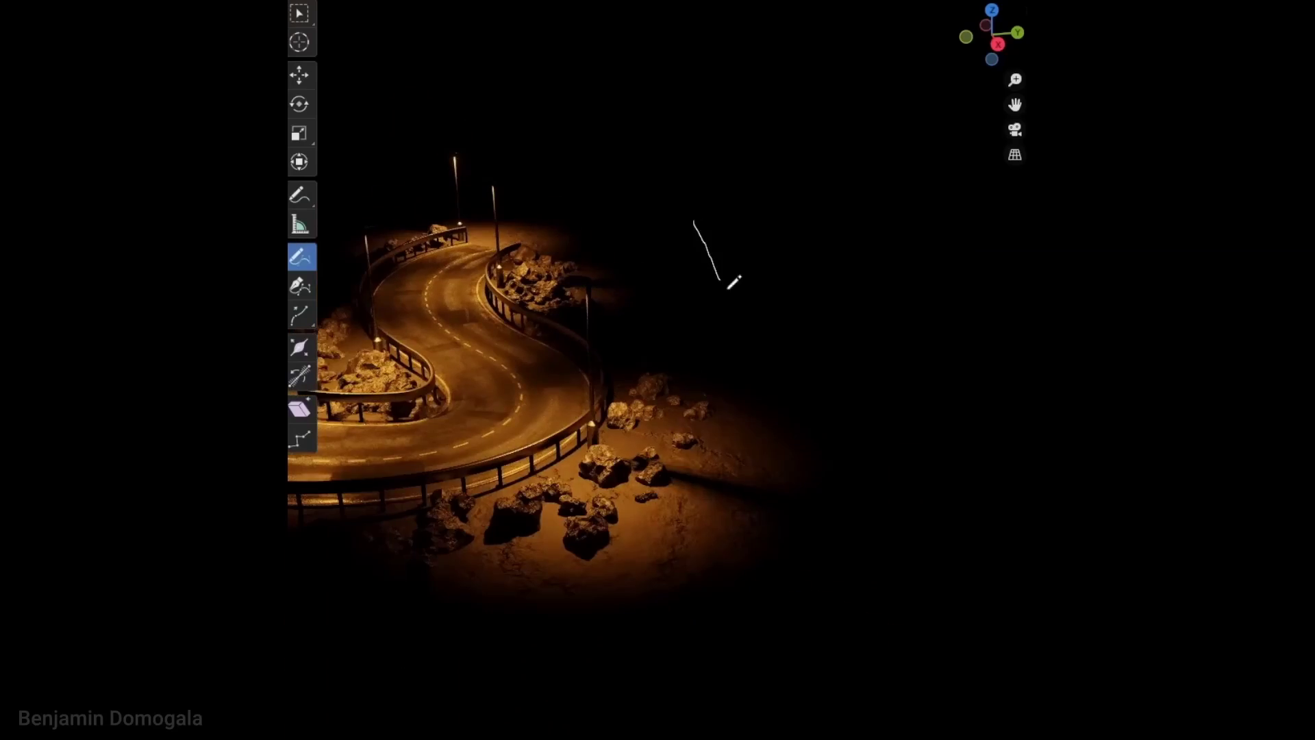
pyautogui.moveTo(728, 287); pyautogui.dragTo(831, 465)
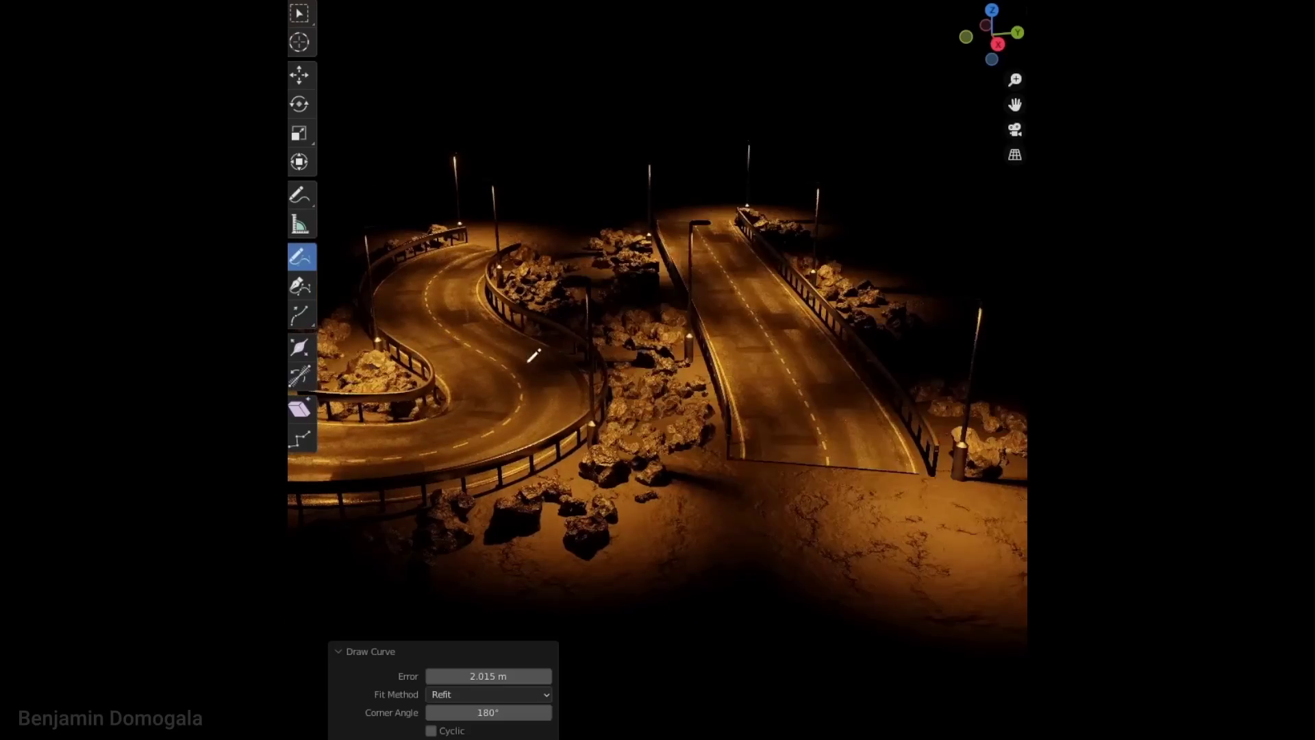